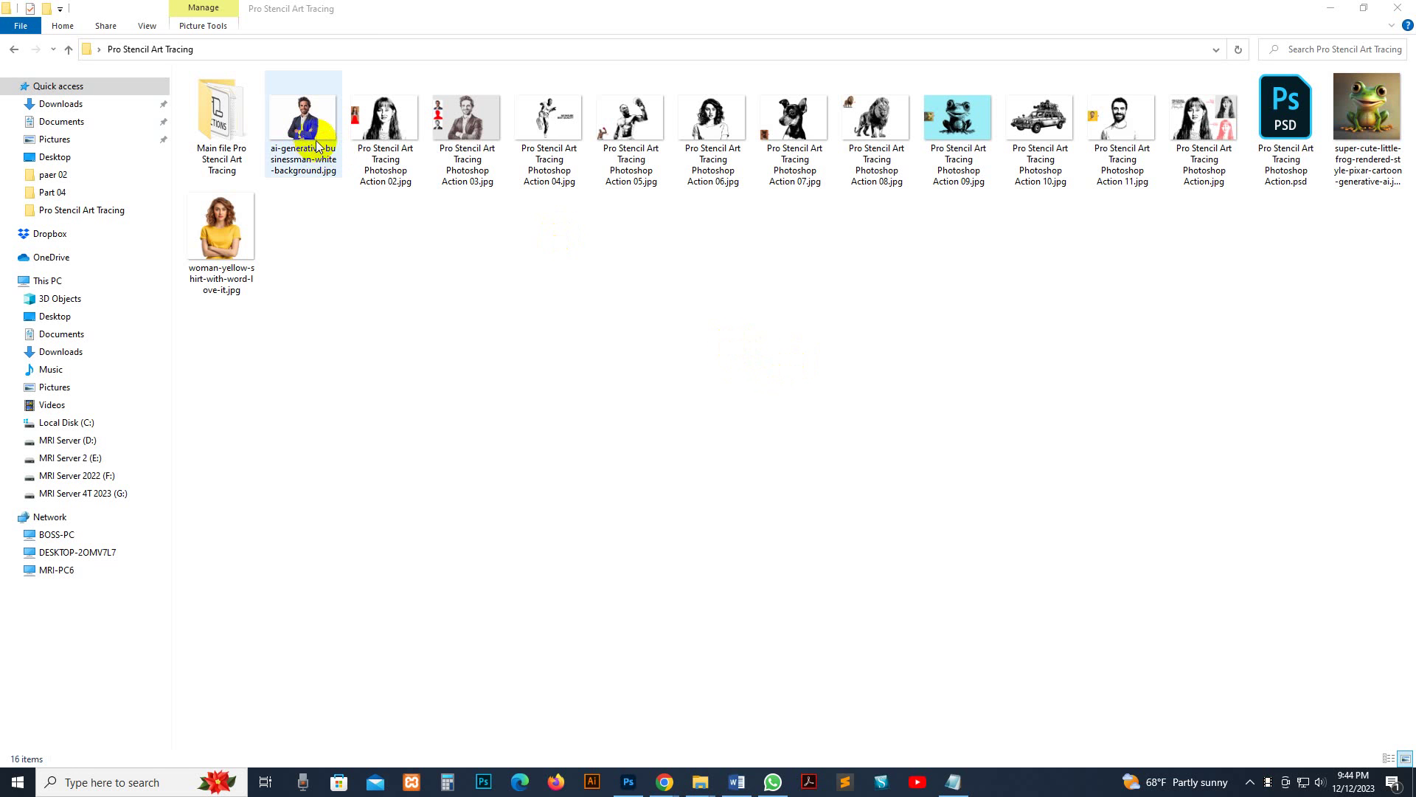
Step: Open the Pro Stencil Art Tracing Photoshop Action 02.jpg sample in Windows Photos
click(380, 148)
key(Return)
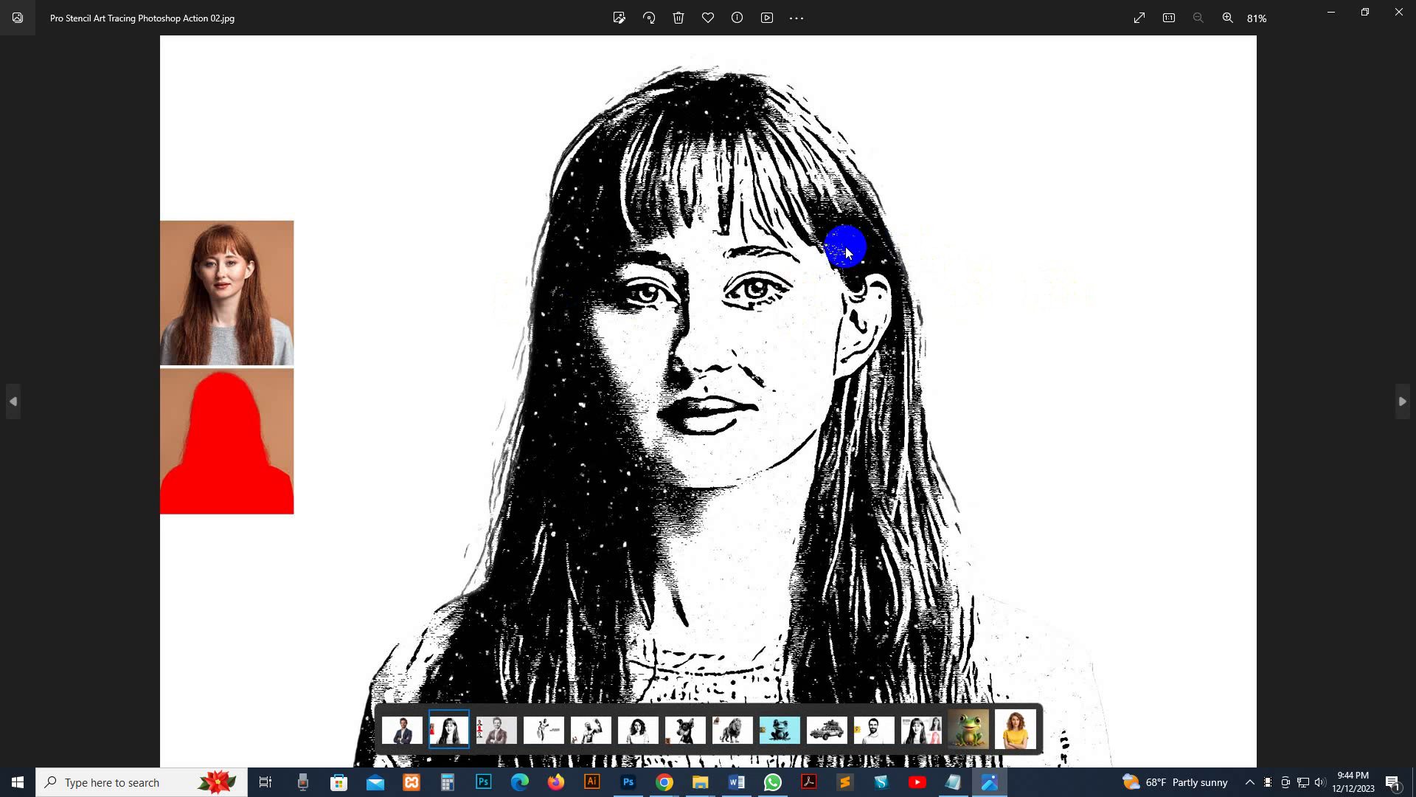
click(262, 299)
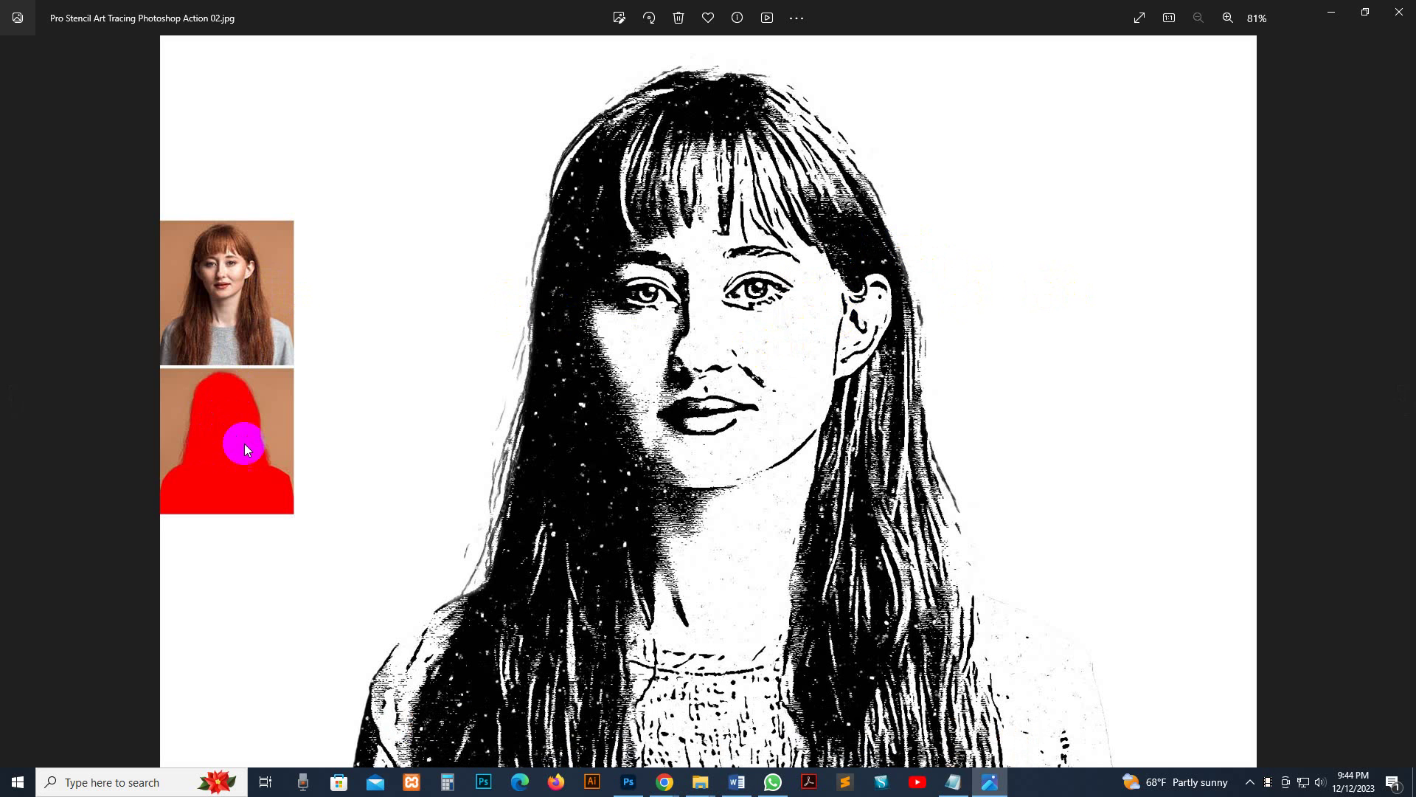
click(578, 342)
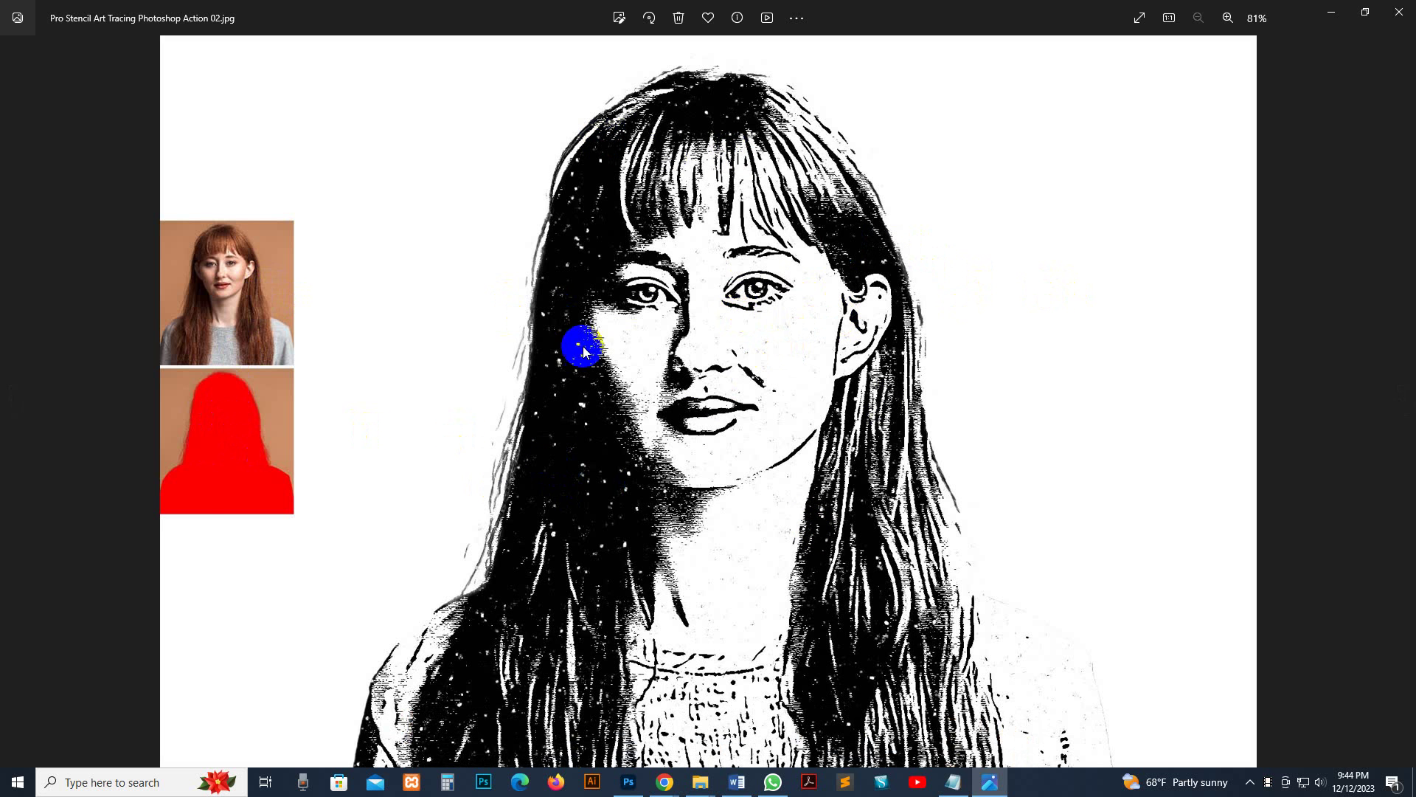
click(879, 357)
Step: Page forward to the stencil man sample and then the Action 04 sample
key(Right)
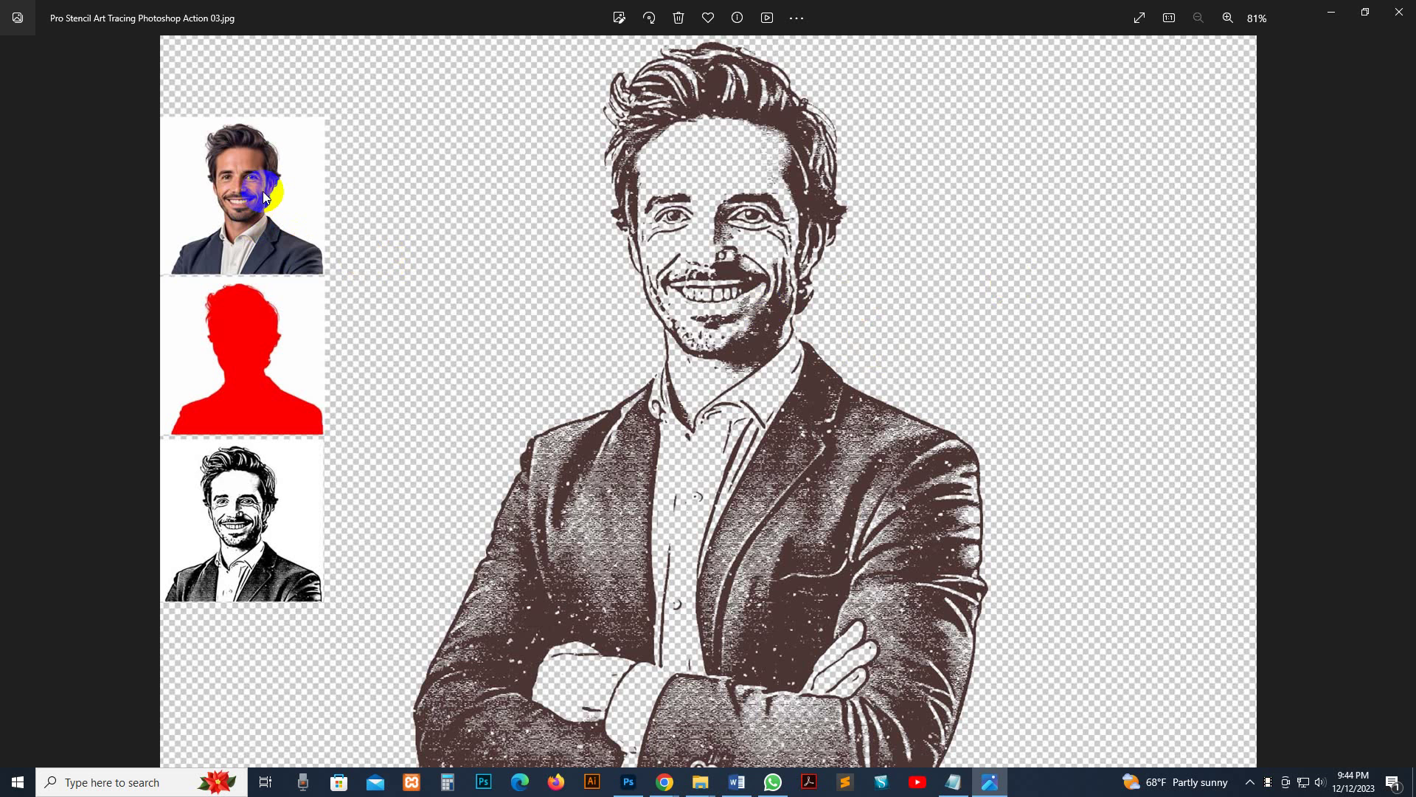
right_click(276, 344)
click(869, 401)
mouse_move(880, 421)
mouse_down()
mouse_move(895, 423)
mouse_move(890, 457)
mouse_move(693, 301)
mouse_up()
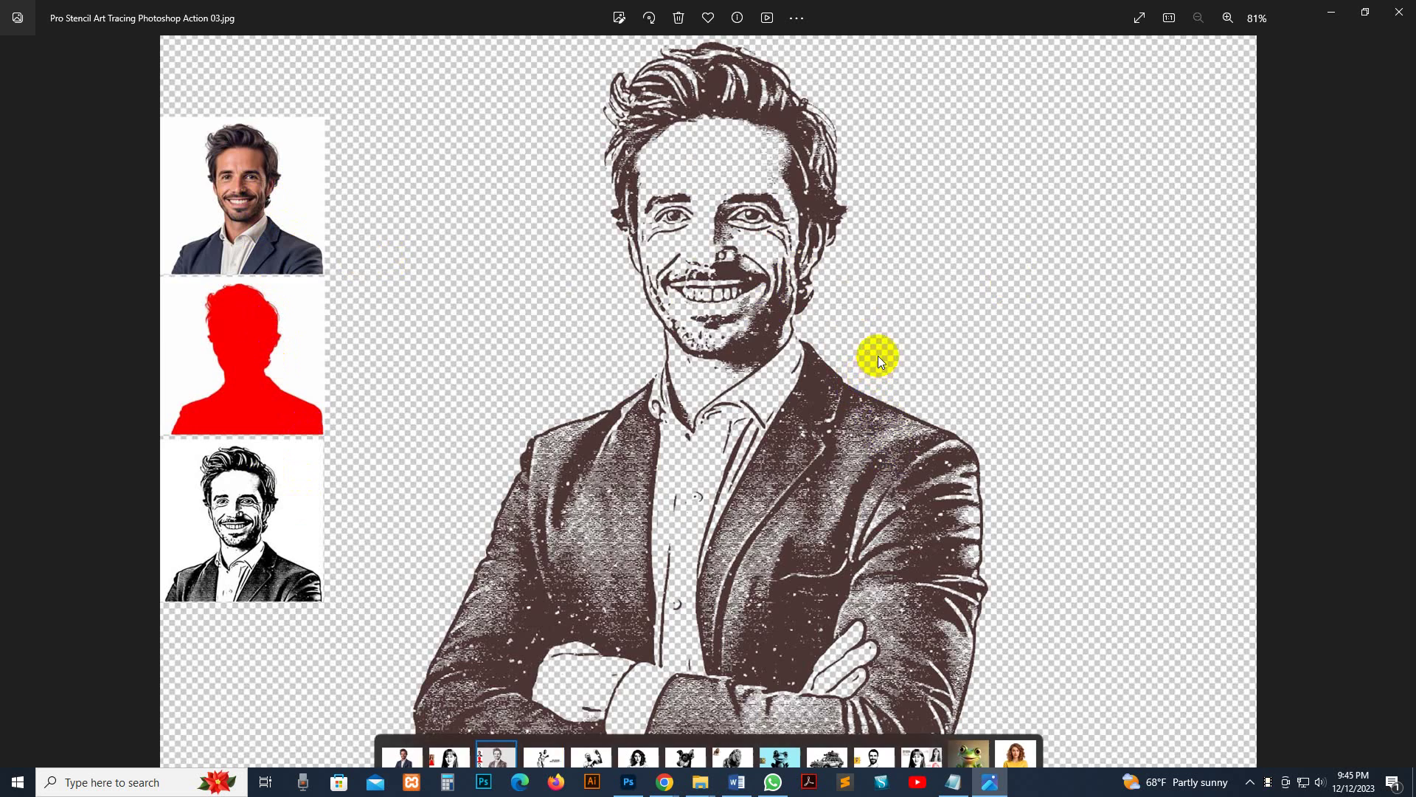
key(Right)
click(742, 173)
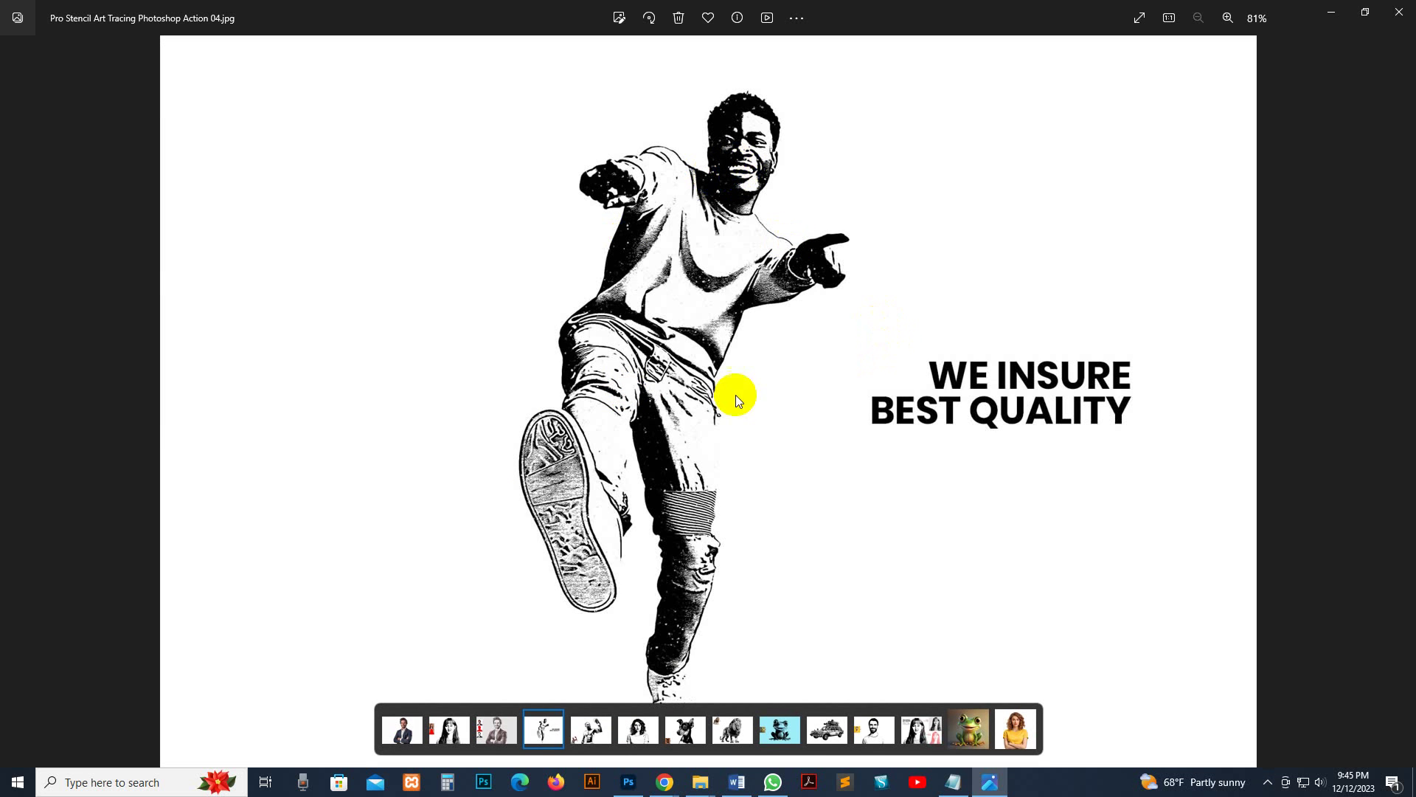
click(744, 164)
click(723, 103)
click(664, 591)
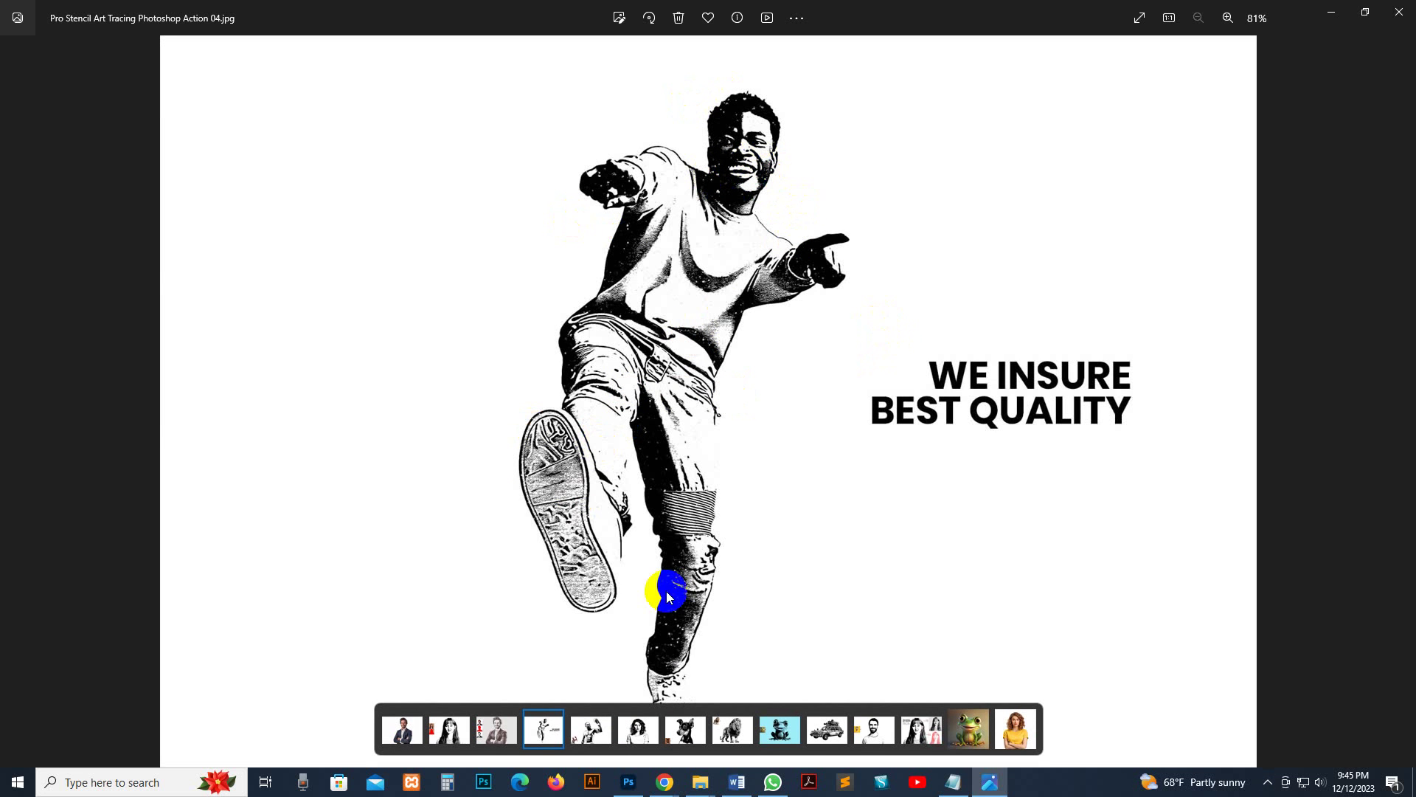
click(622, 360)
click(645, 256)
click(735, 164)
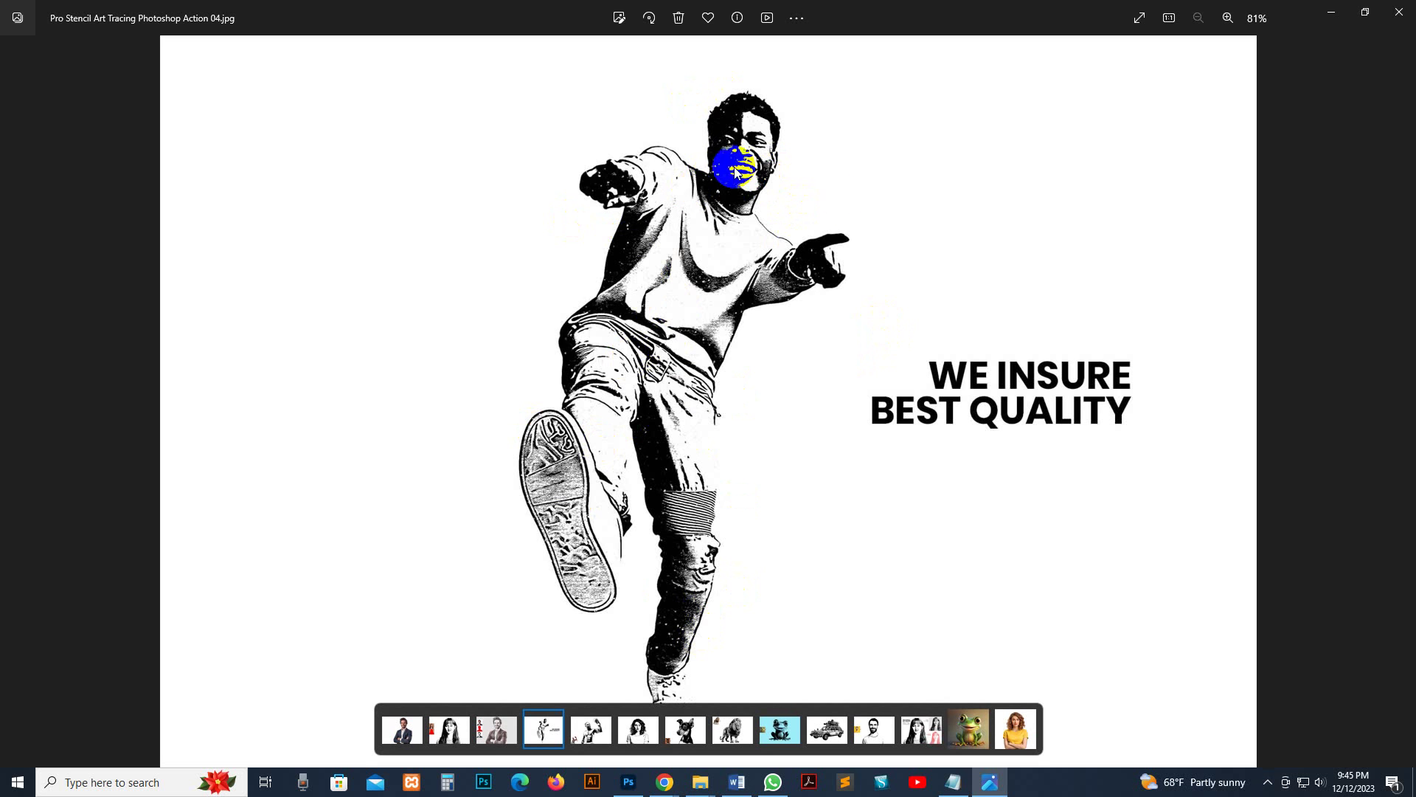
Step: Advance through the boxer (Action 05) and curly-haired woman (Action 06) tracings
key(Right)
click(841, 392)
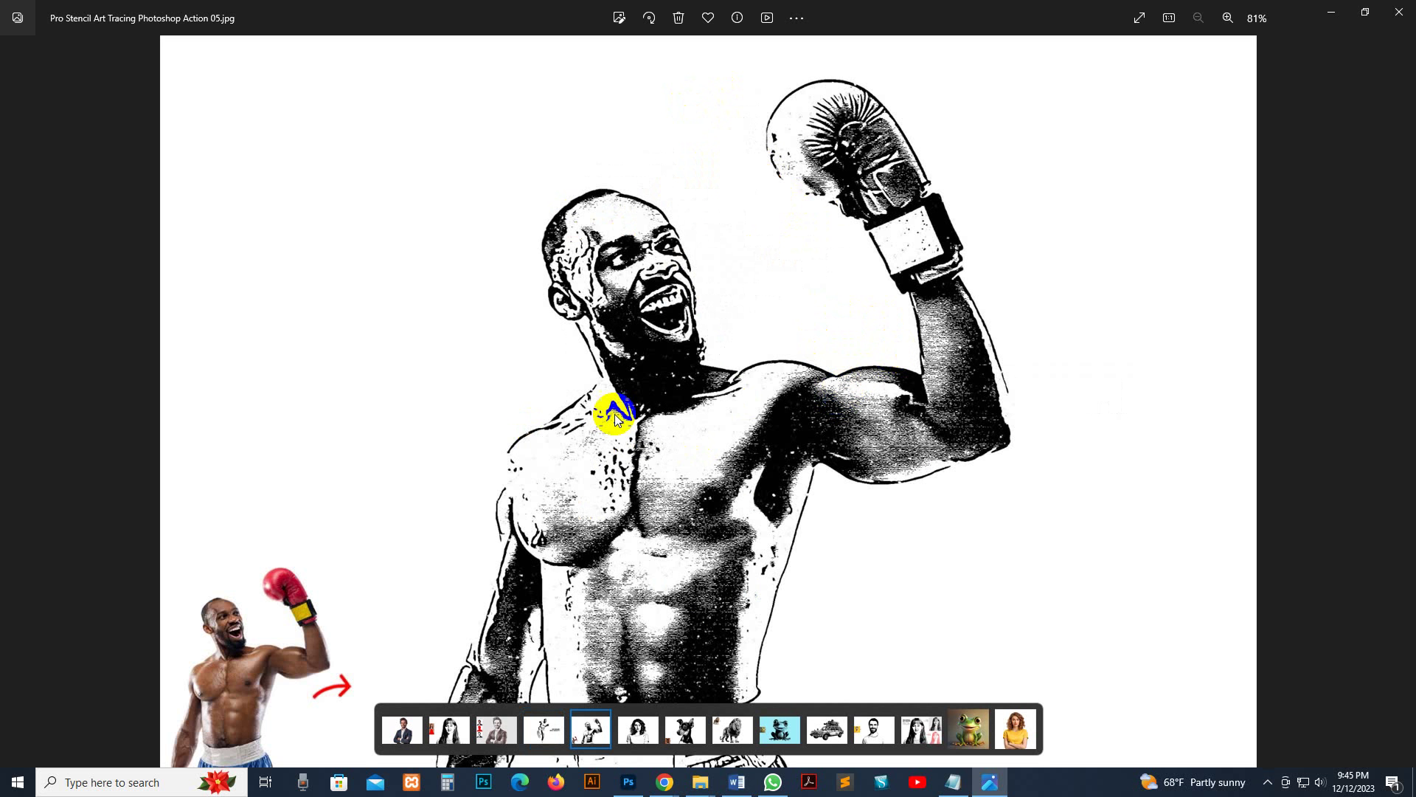
click(642, 322)
click(718, 375)
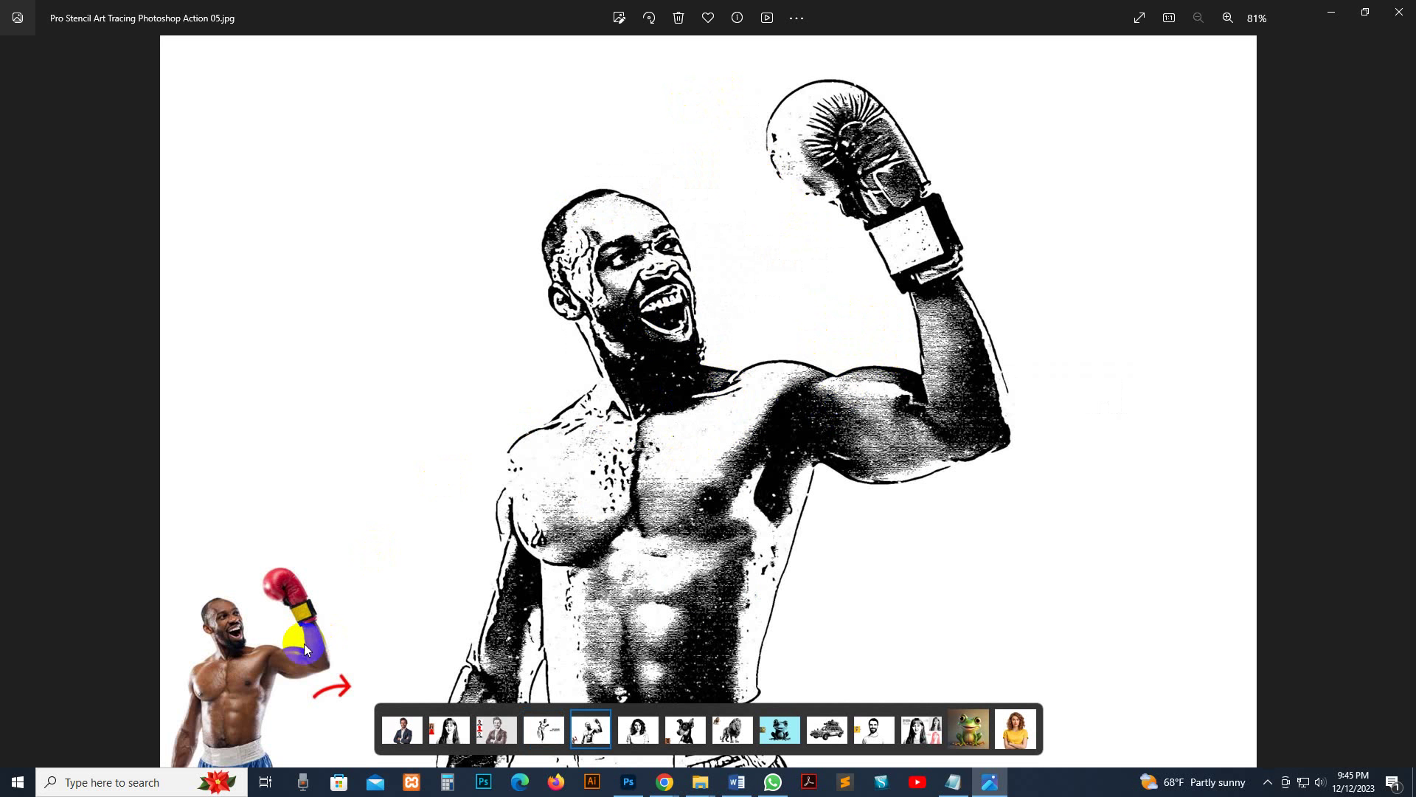
click(636, 382)
click(657, 310)
click(782, 426)
key(Right)
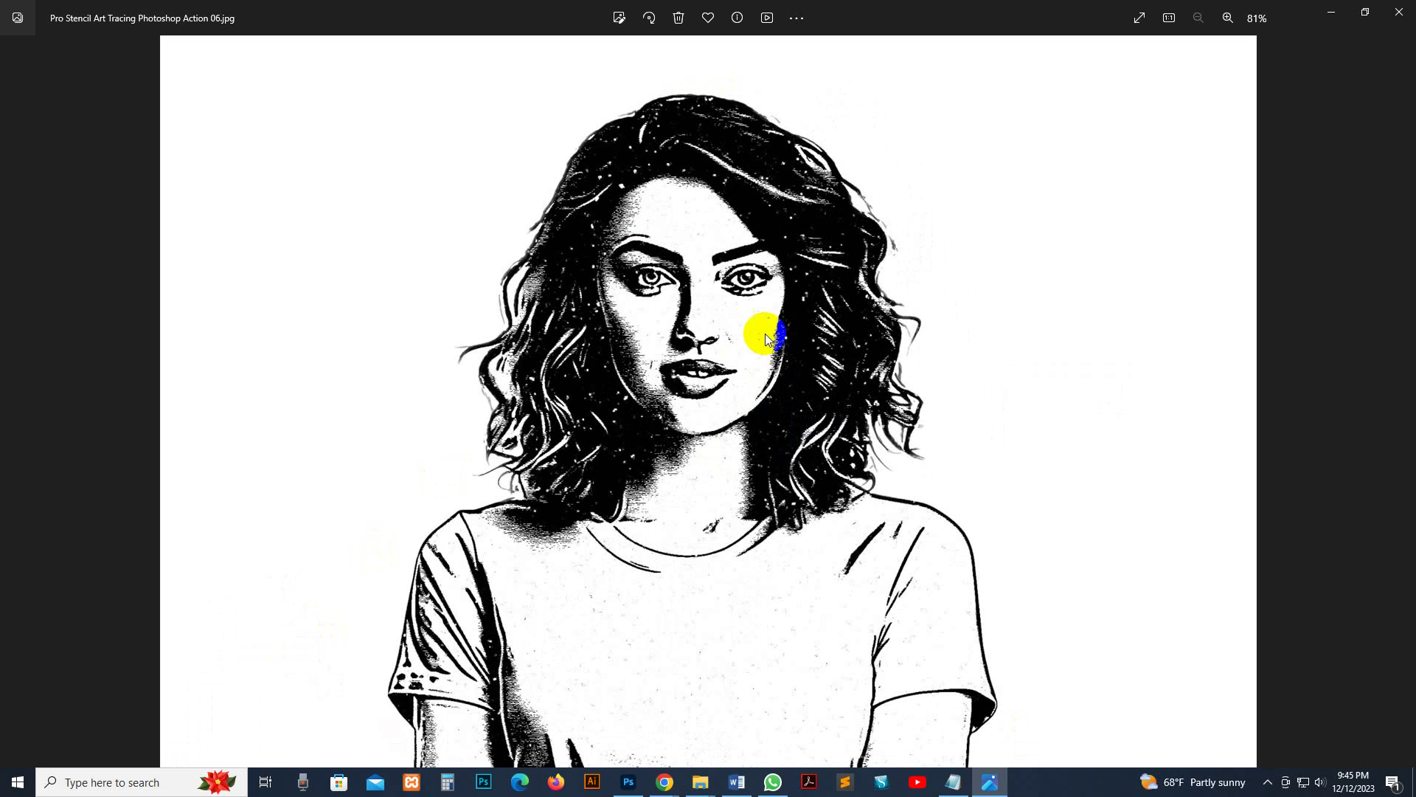
click(593, 384)
click(824, 326)
Step: Advance past the dog tracing (Action 07) to the lion tracing, Action 08
key(Right)
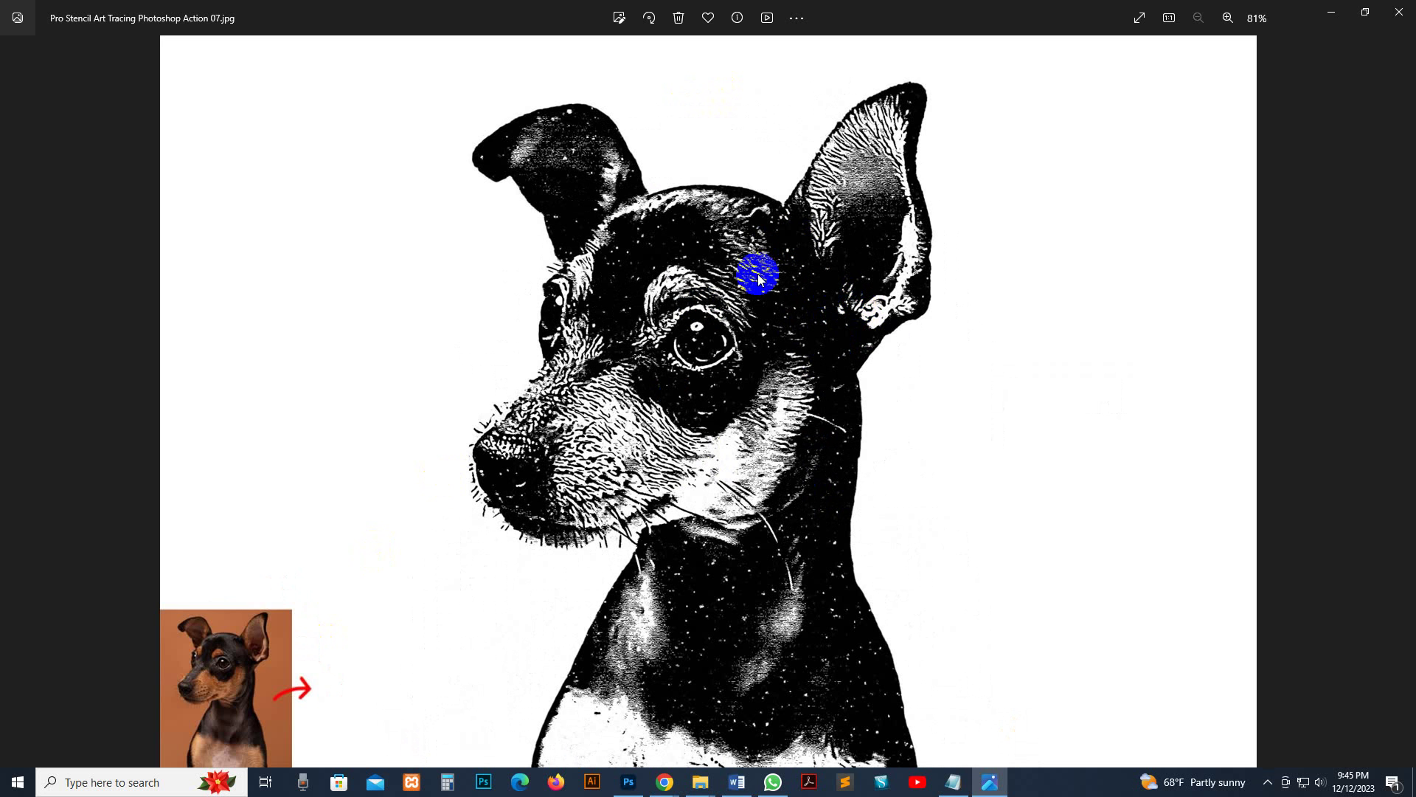
key(Right)
click(844, 307)
click(810, 207)
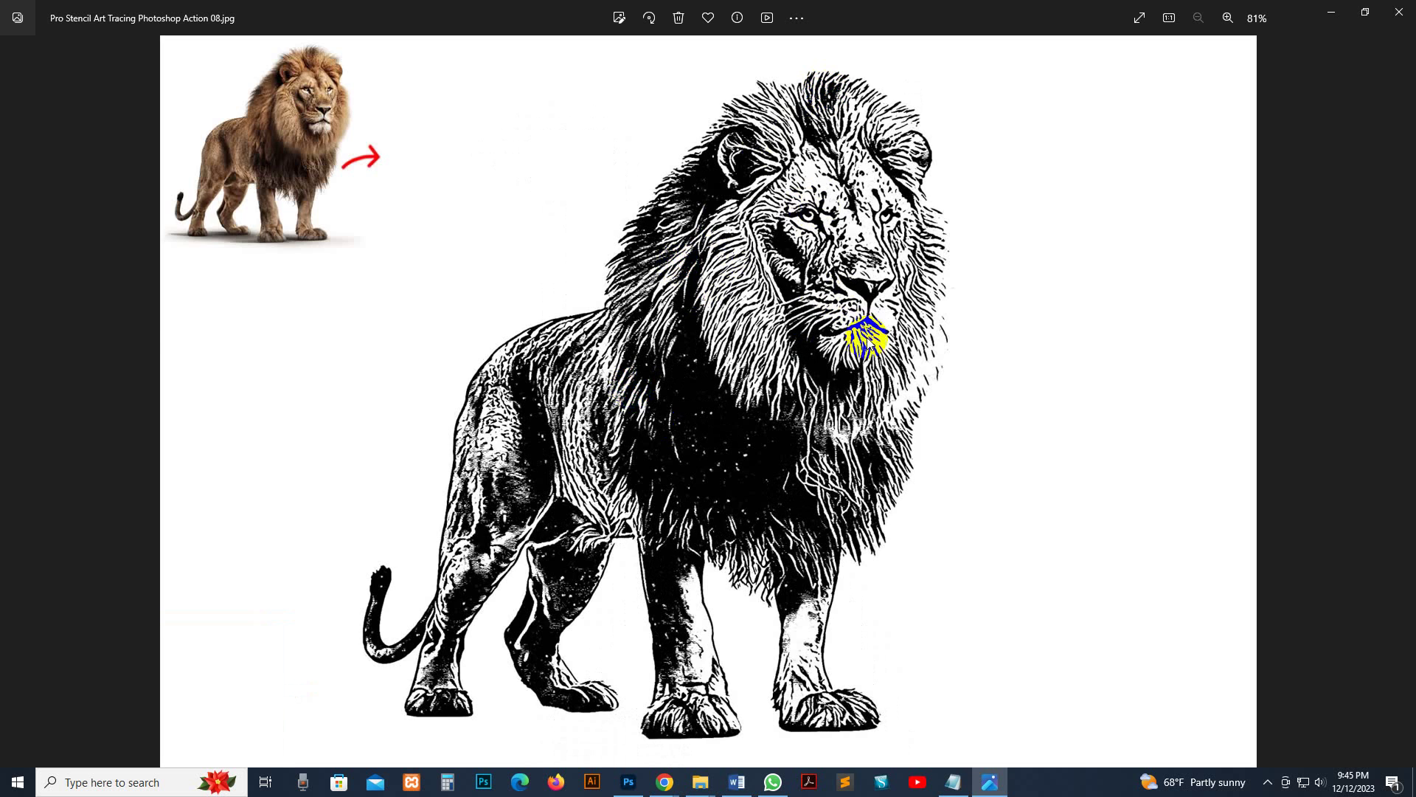
Step: Scroll through the frog, car, man and promo tracings and originals, then close Windows Photos
scroll(860, 339, down, 1)
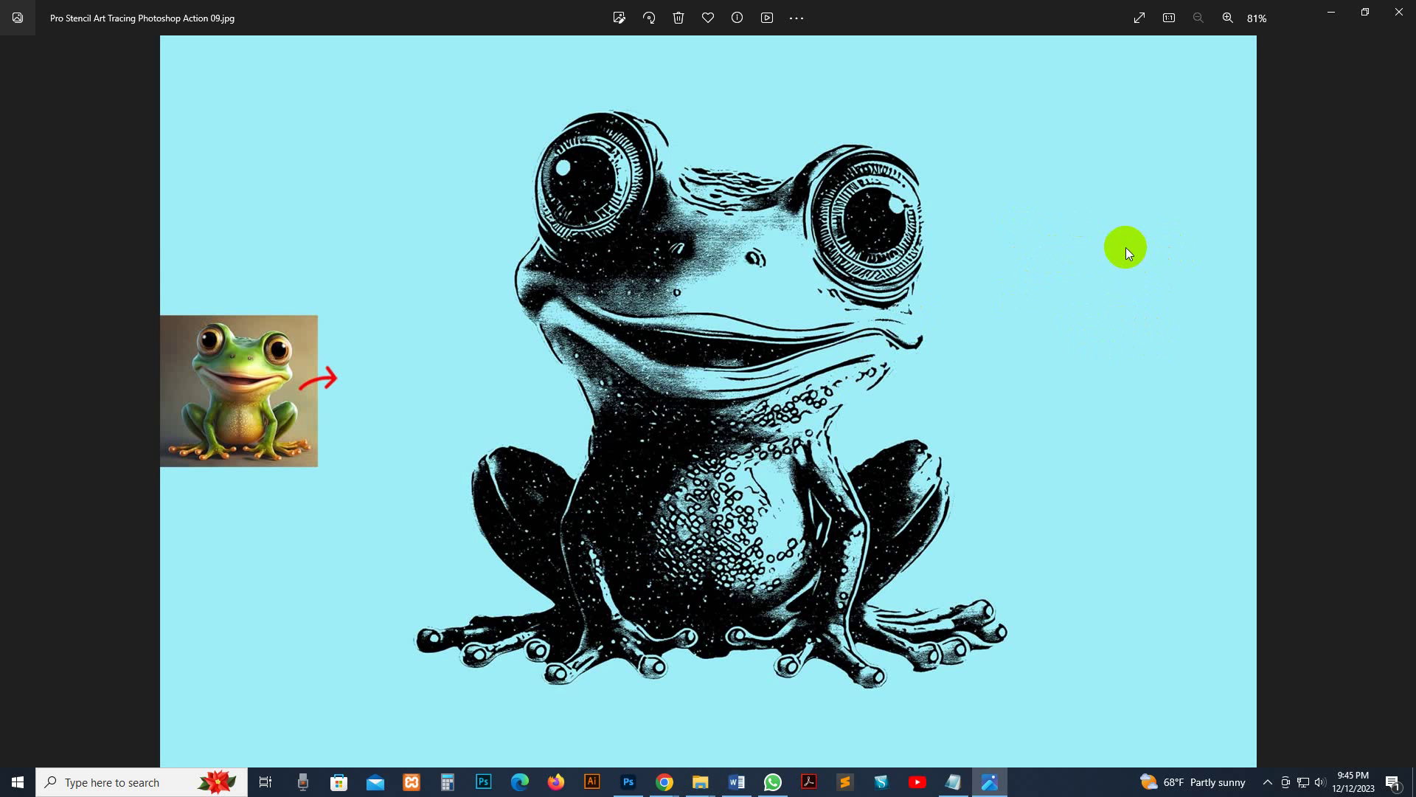
scroll(1123, 246, down, 1)
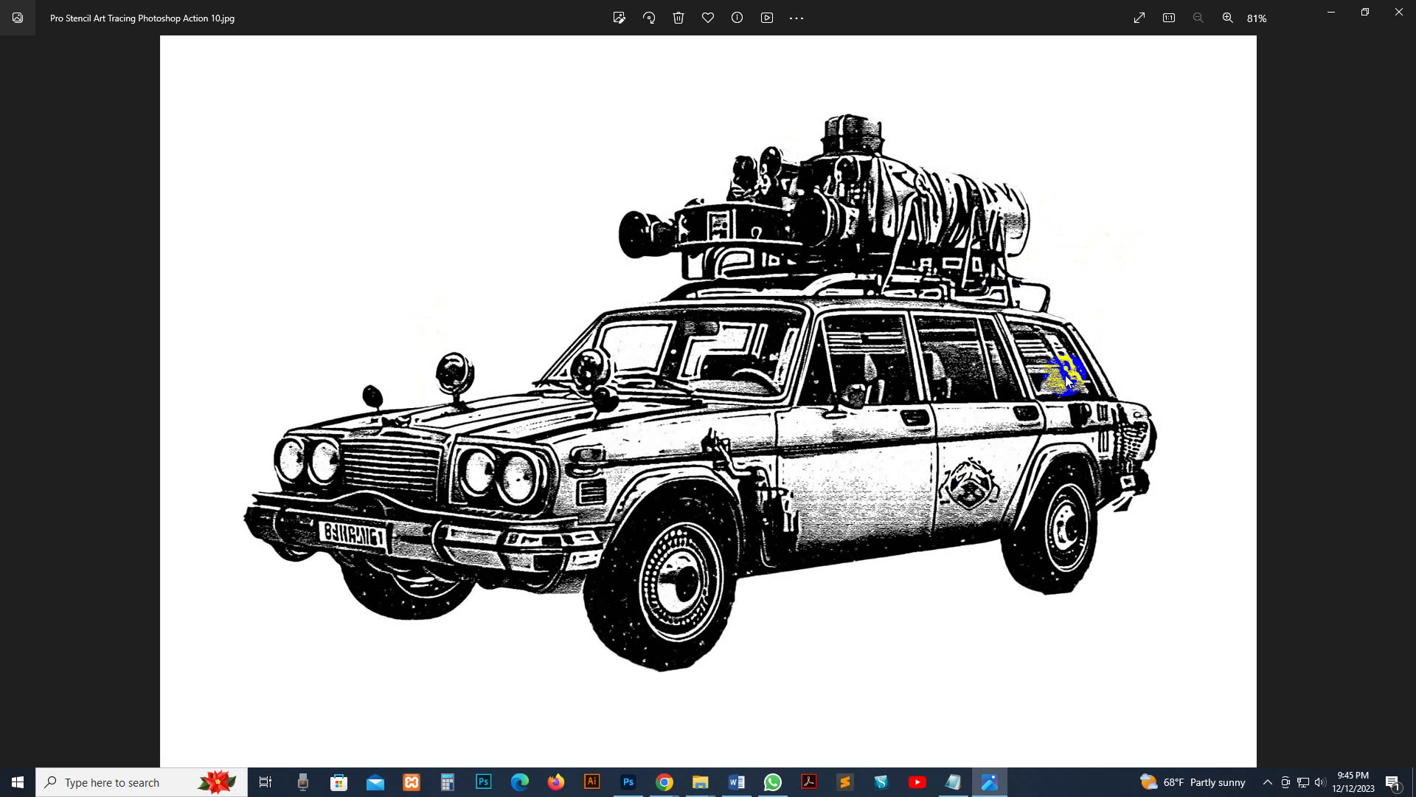
scroll(1071, 377, down, 1)
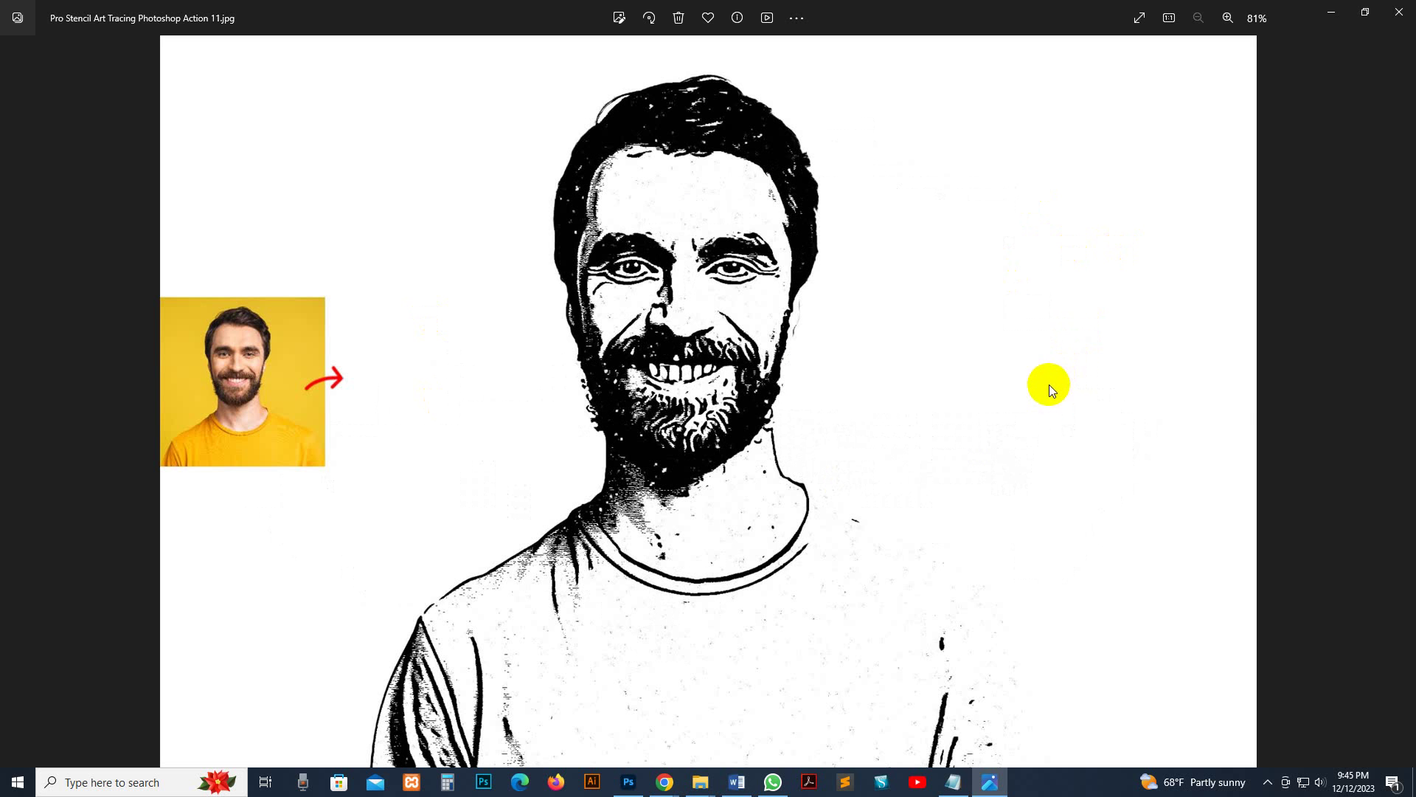
scroll(1043, 391, down, 1)
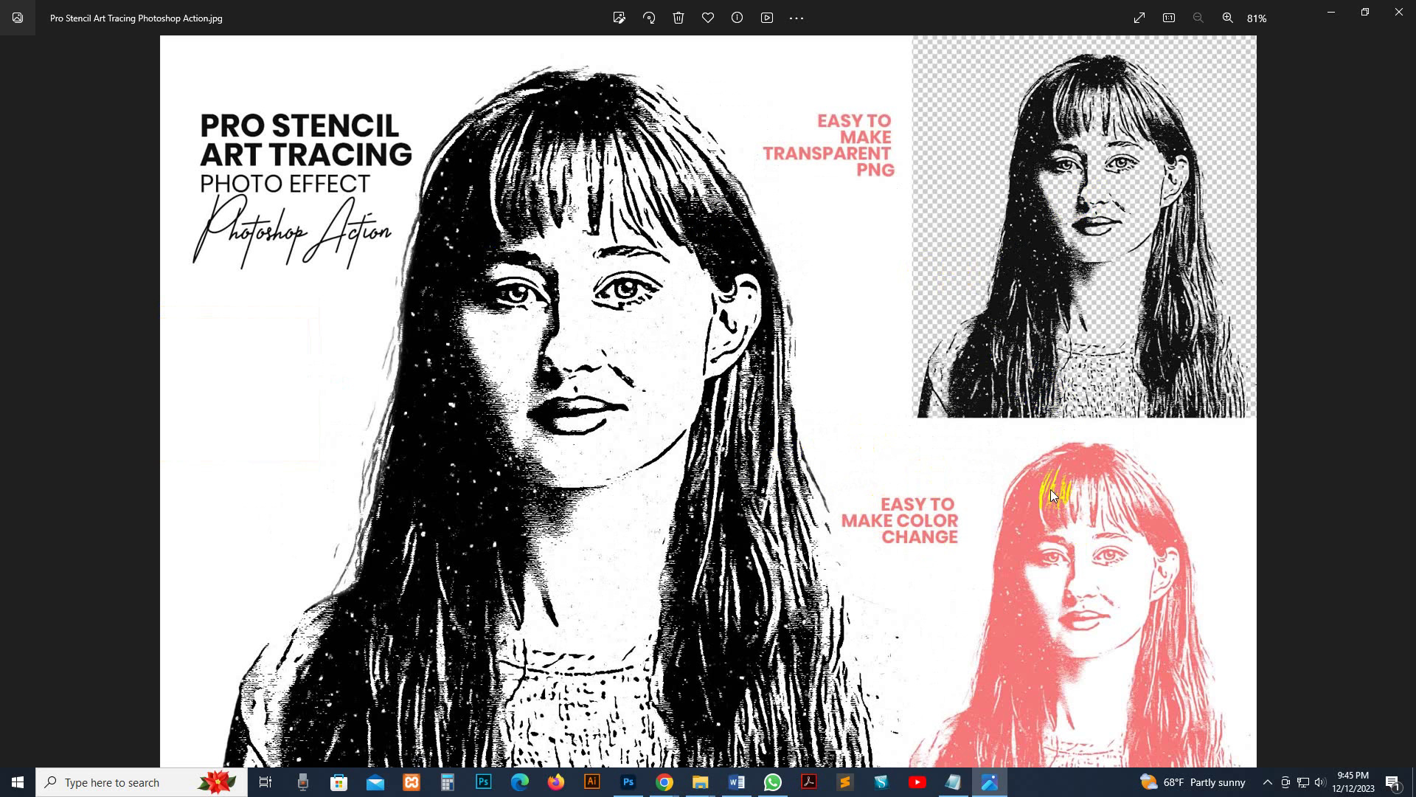
scroll(949, 357, down, 2)
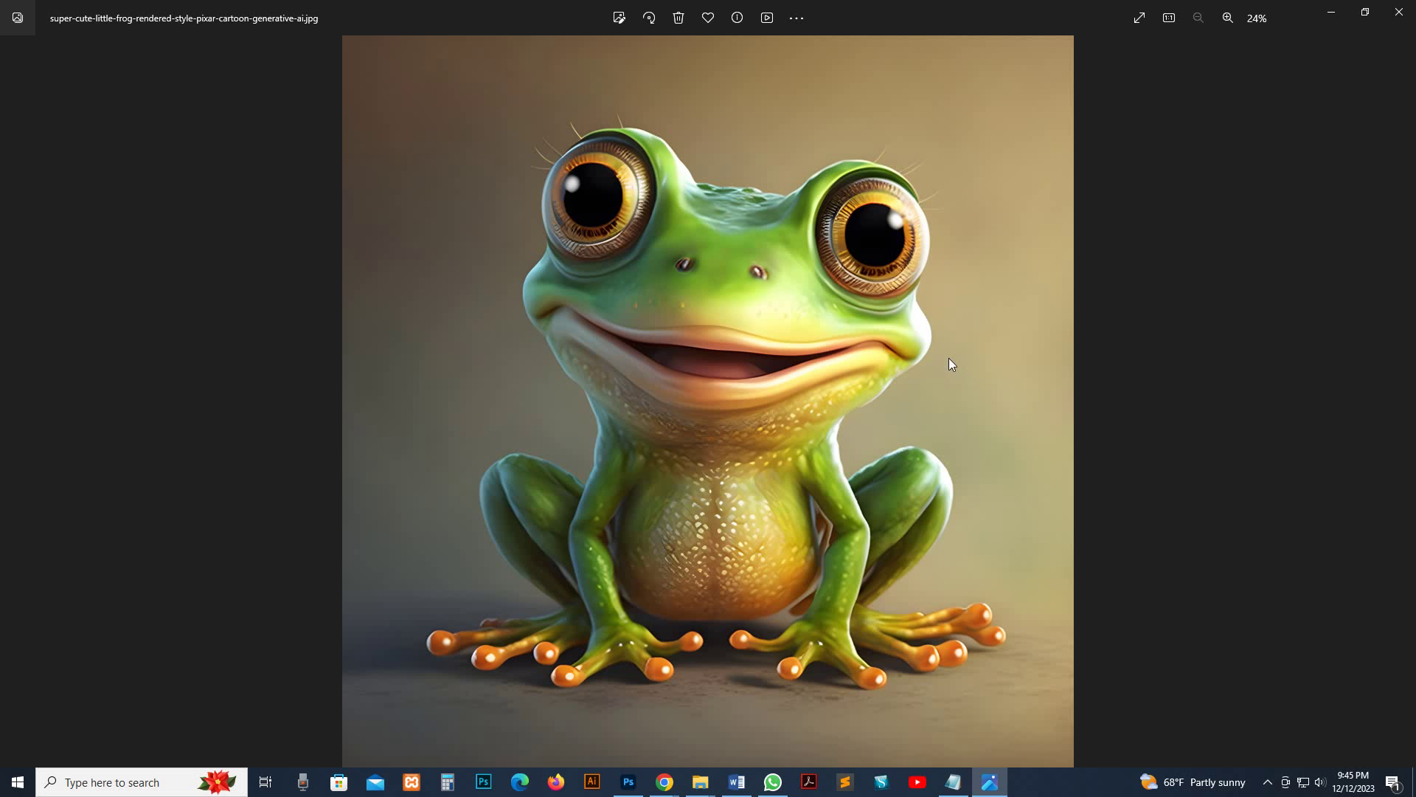
scroll(940, 346, up, 1)
scroll(951, 321, down, 1)
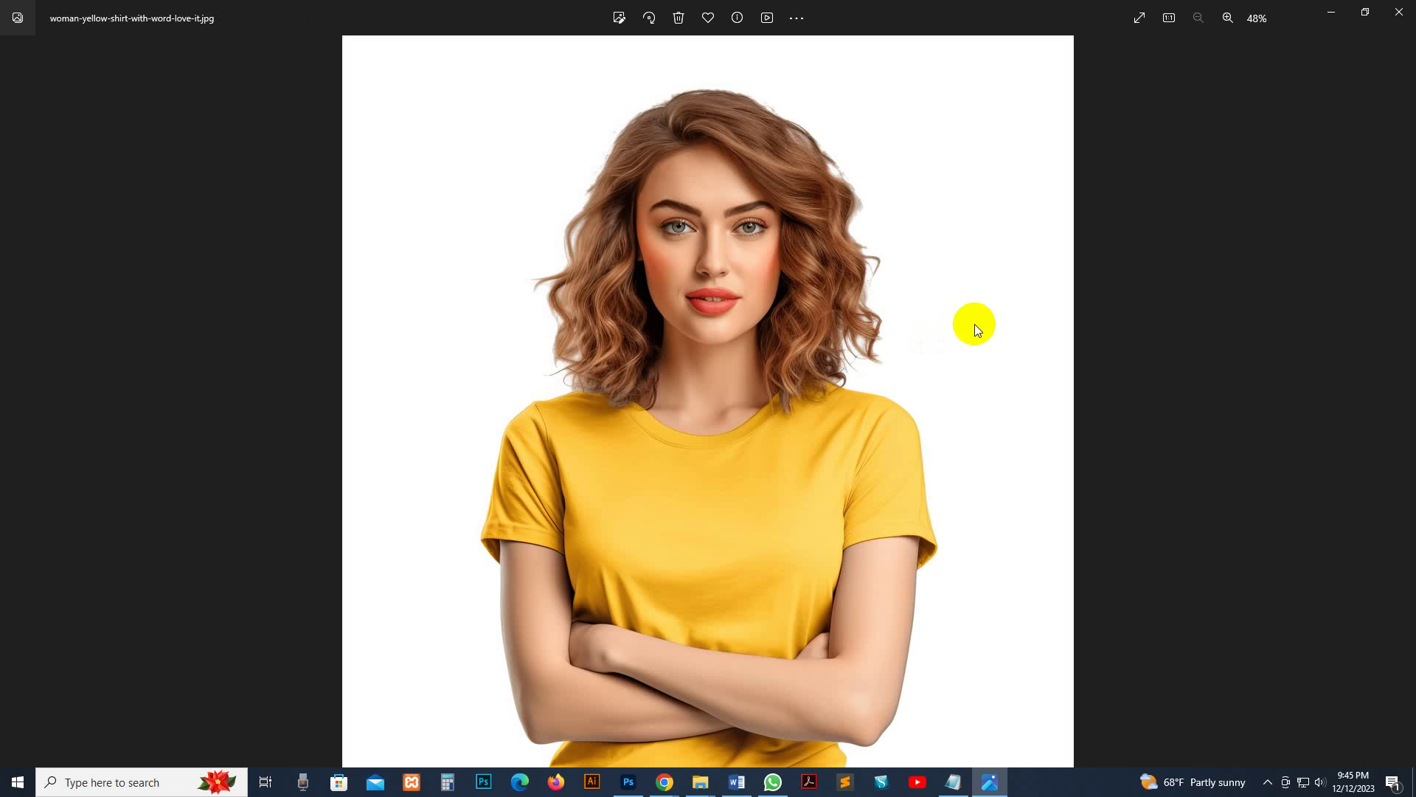
click(1365, 11)
click(1400, 11)
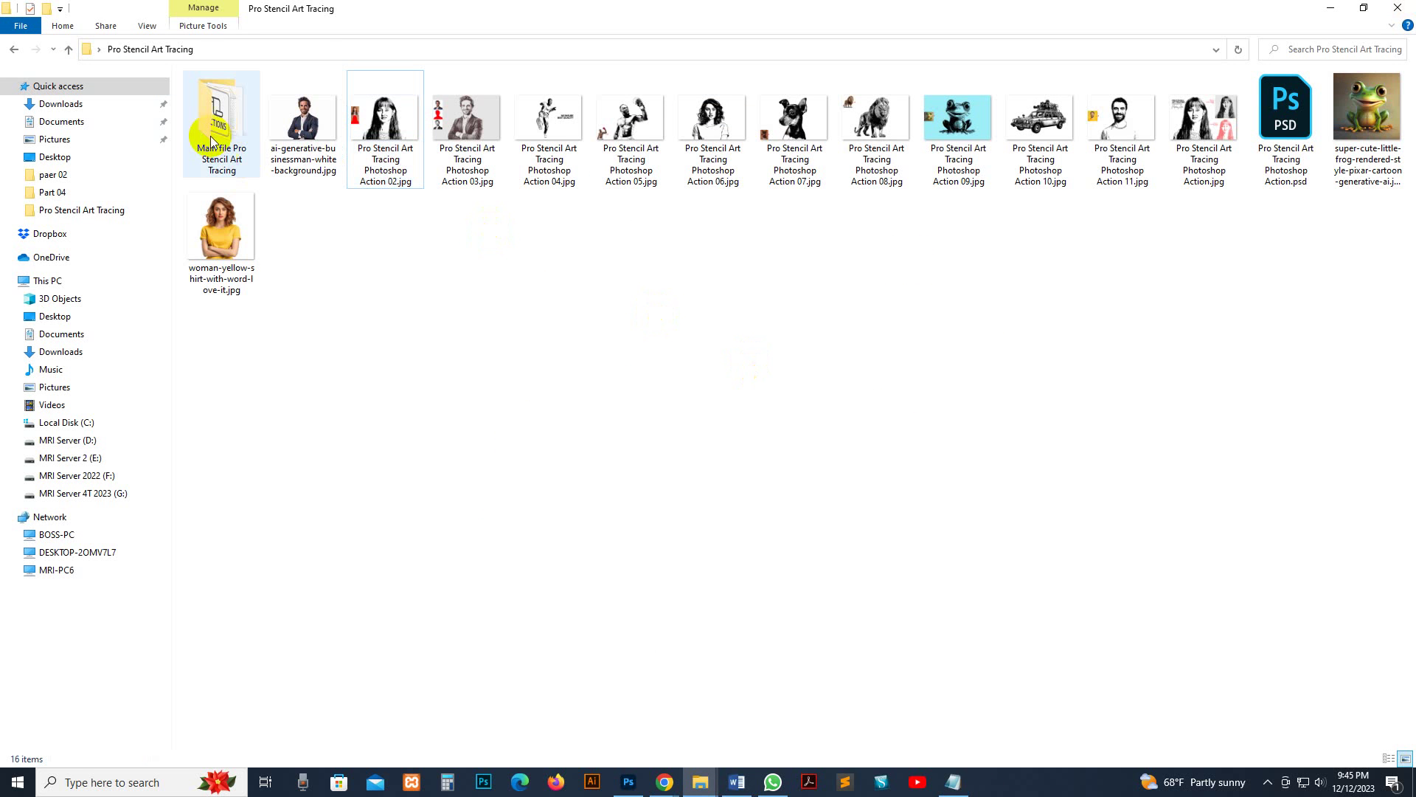
Step: Open the Main file Pro Stencil Art Tracing folder and its help text file
click(225, 137)
double_click(225, 137)
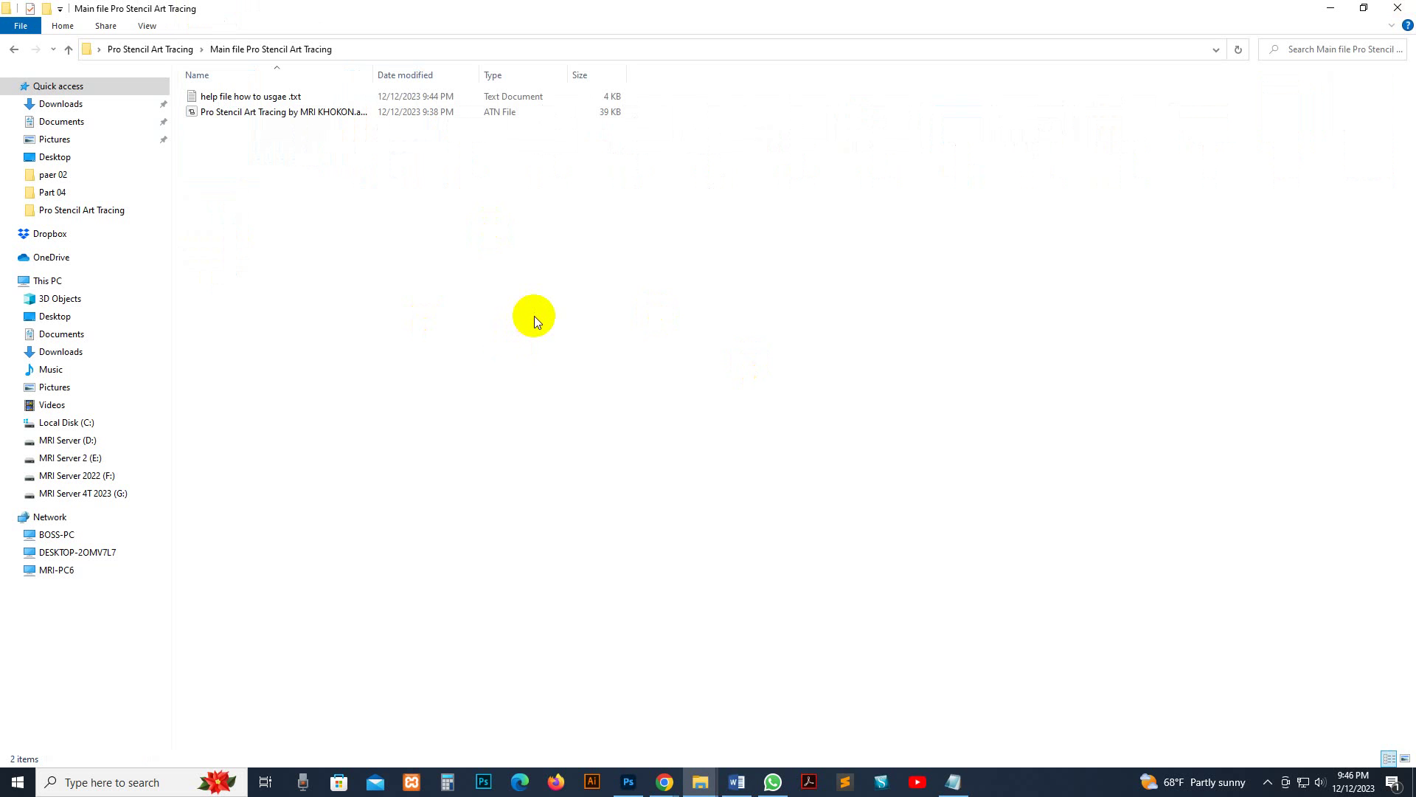
double_click(237, 96)
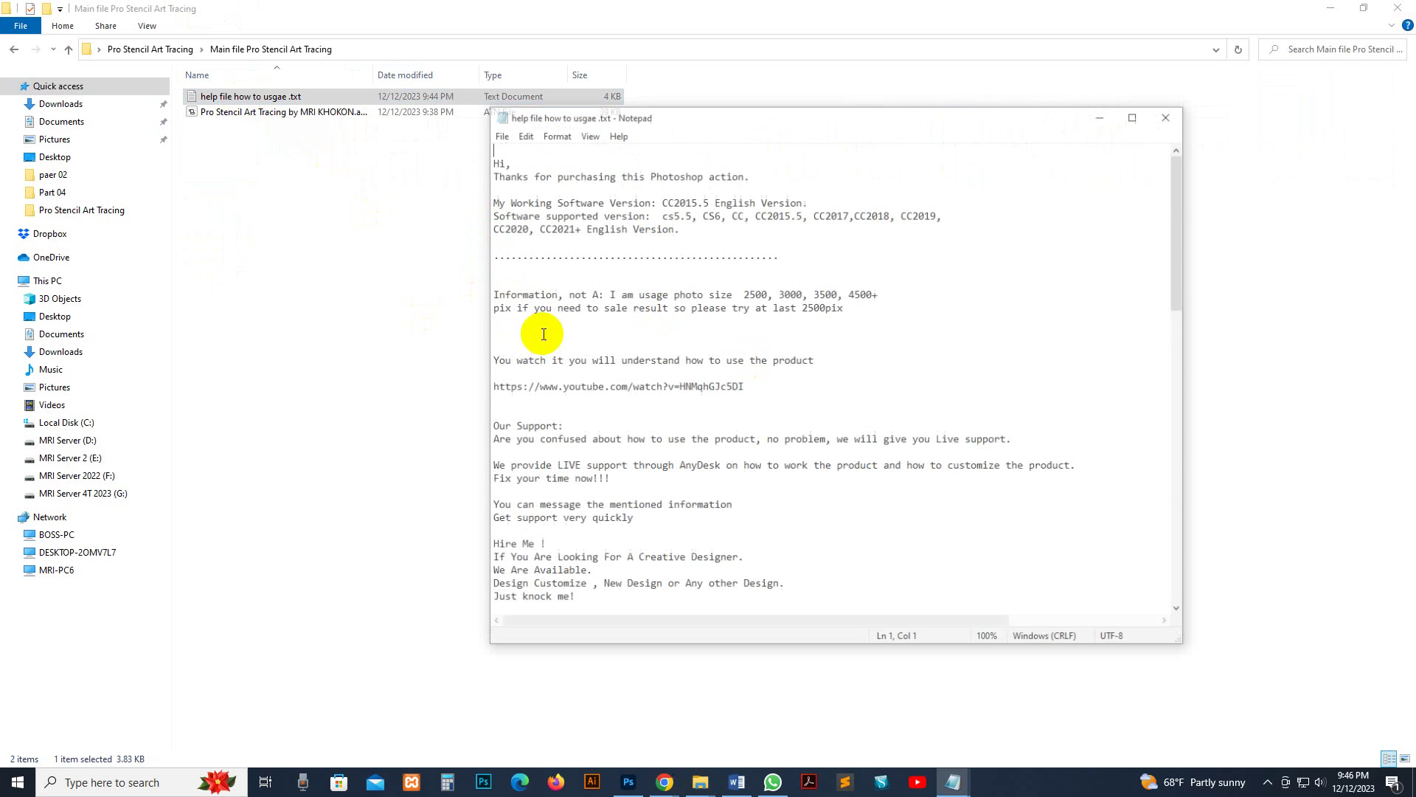
Step: Read the usage notes on photo size and support contacts, then close Notepad
drag(596, 307, 784, 307)
scroll(712, 380, down, 8)
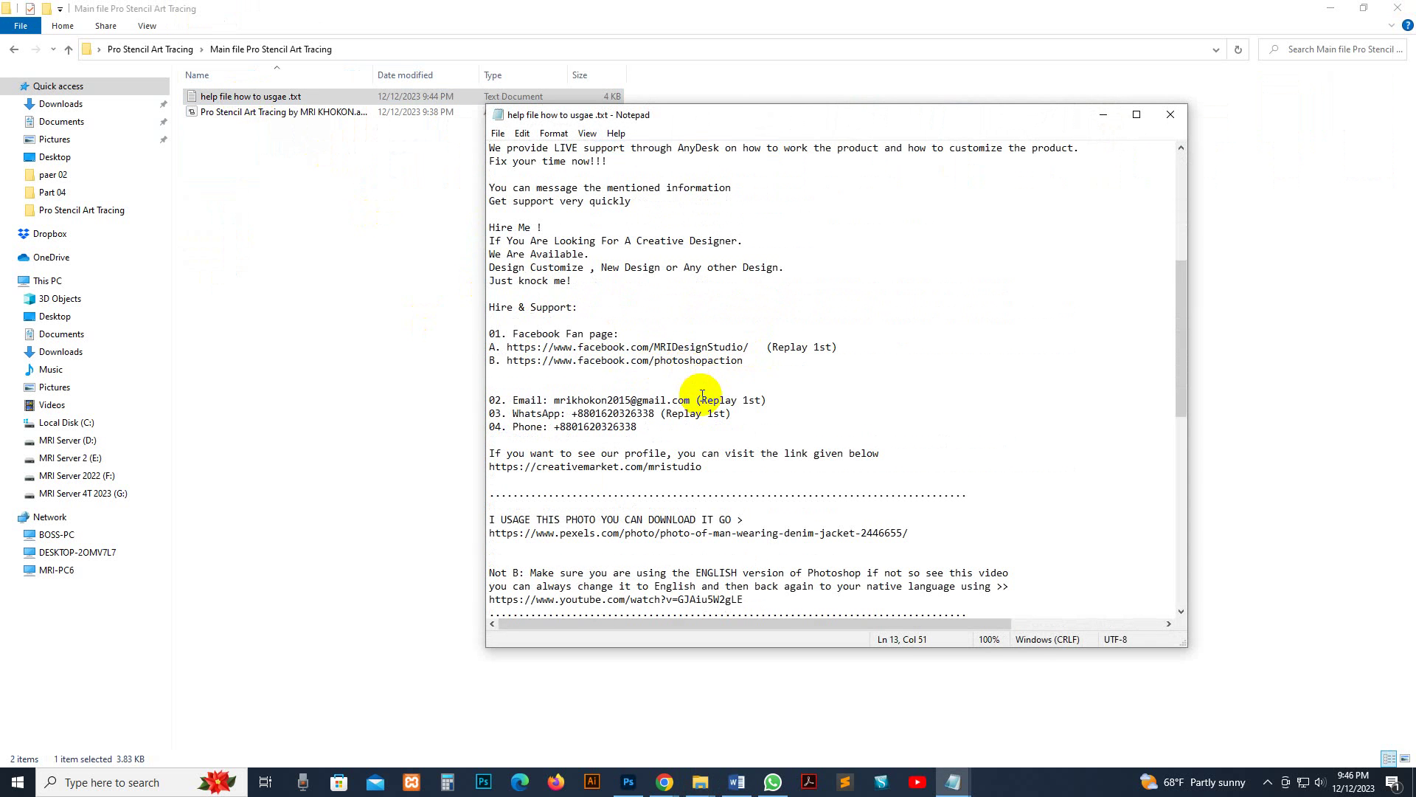
scroll(646, 424, up, 3)
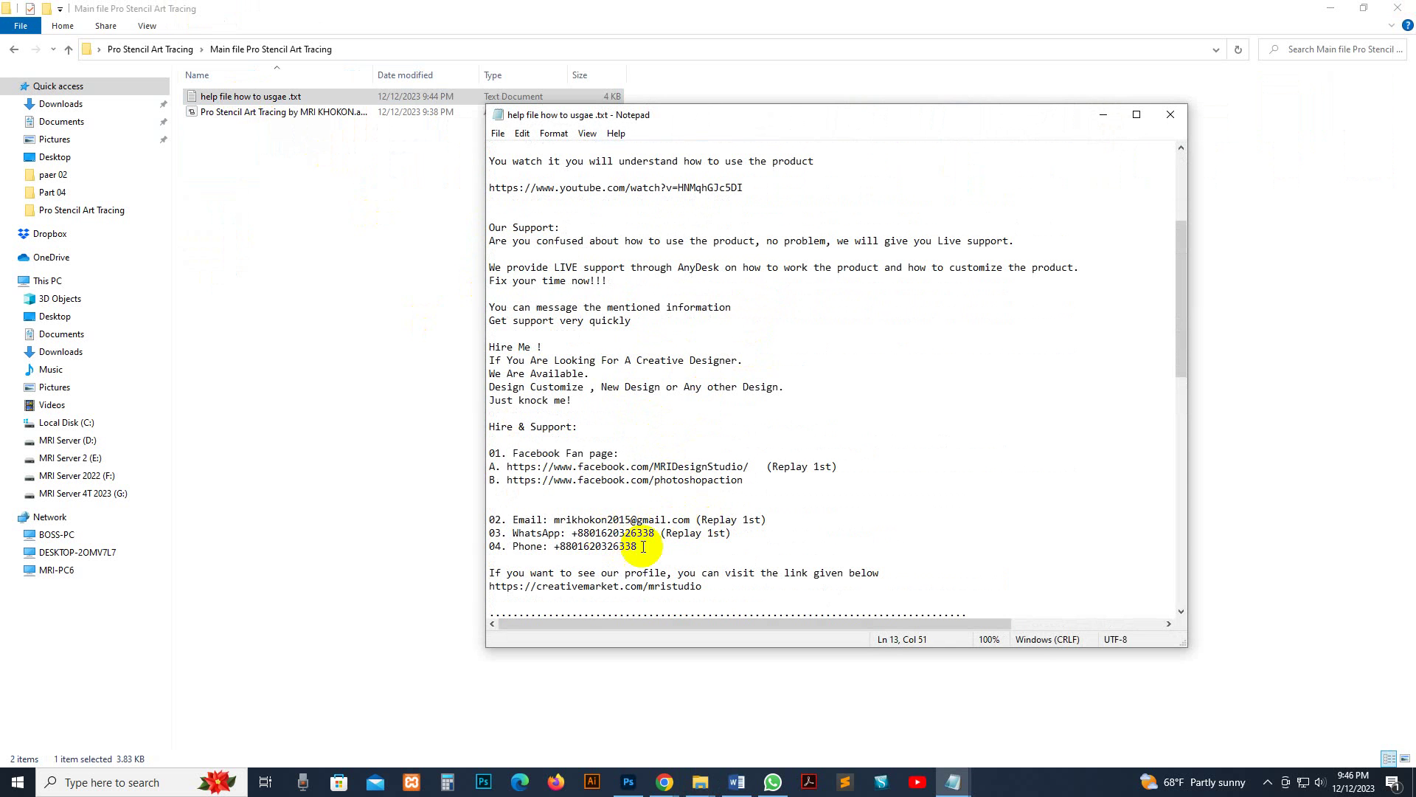
drag(639, 546, 483, 466)
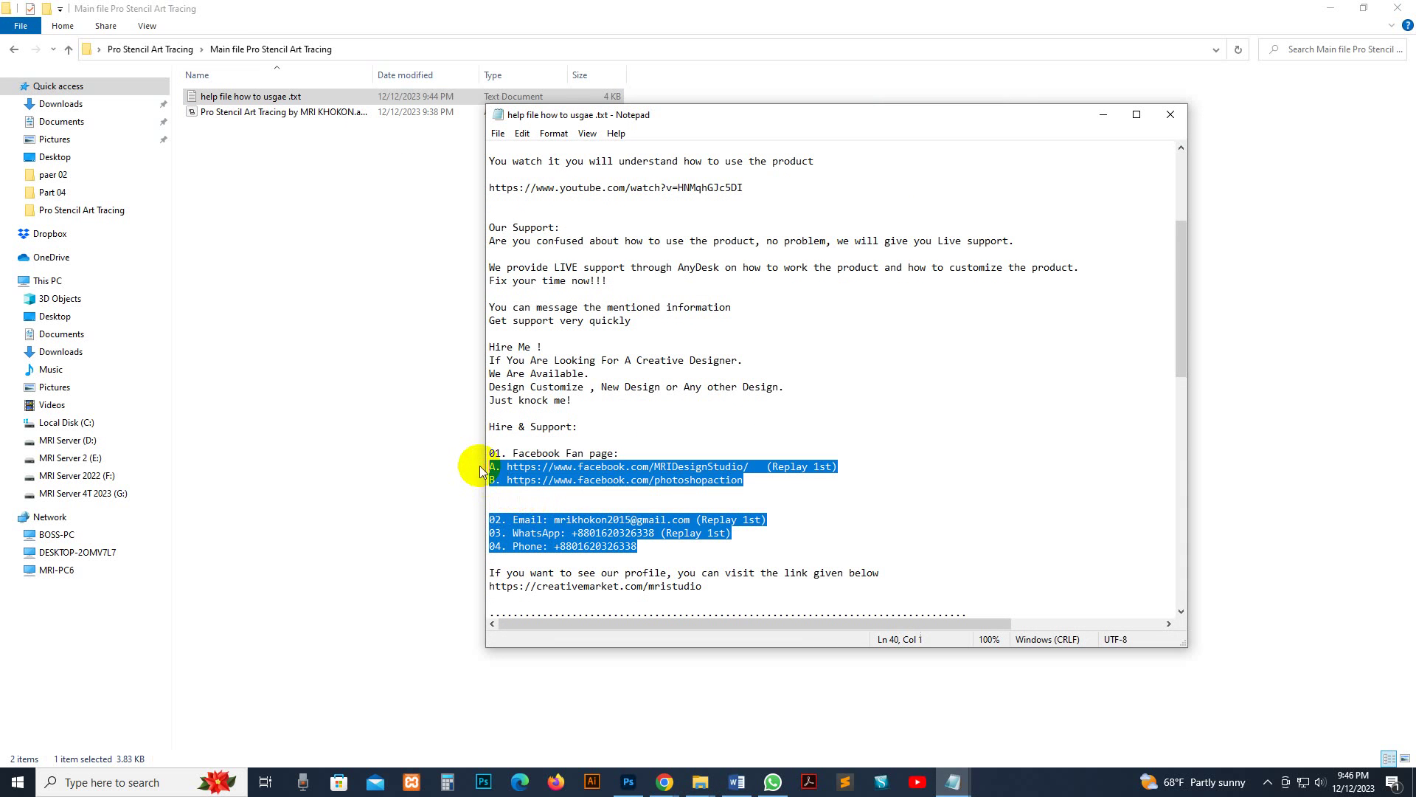
click(639, 546)
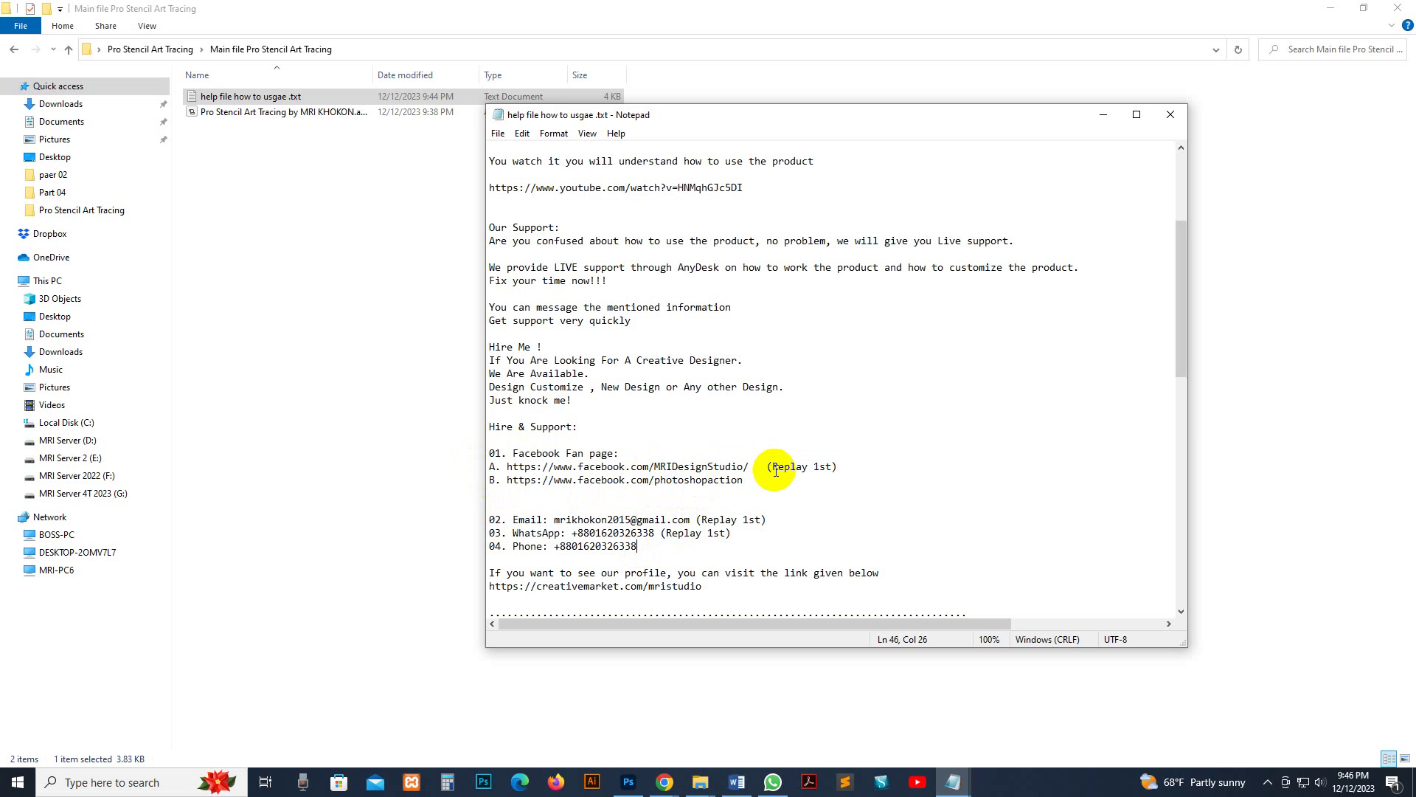
scroll(775, 471, down, 4)
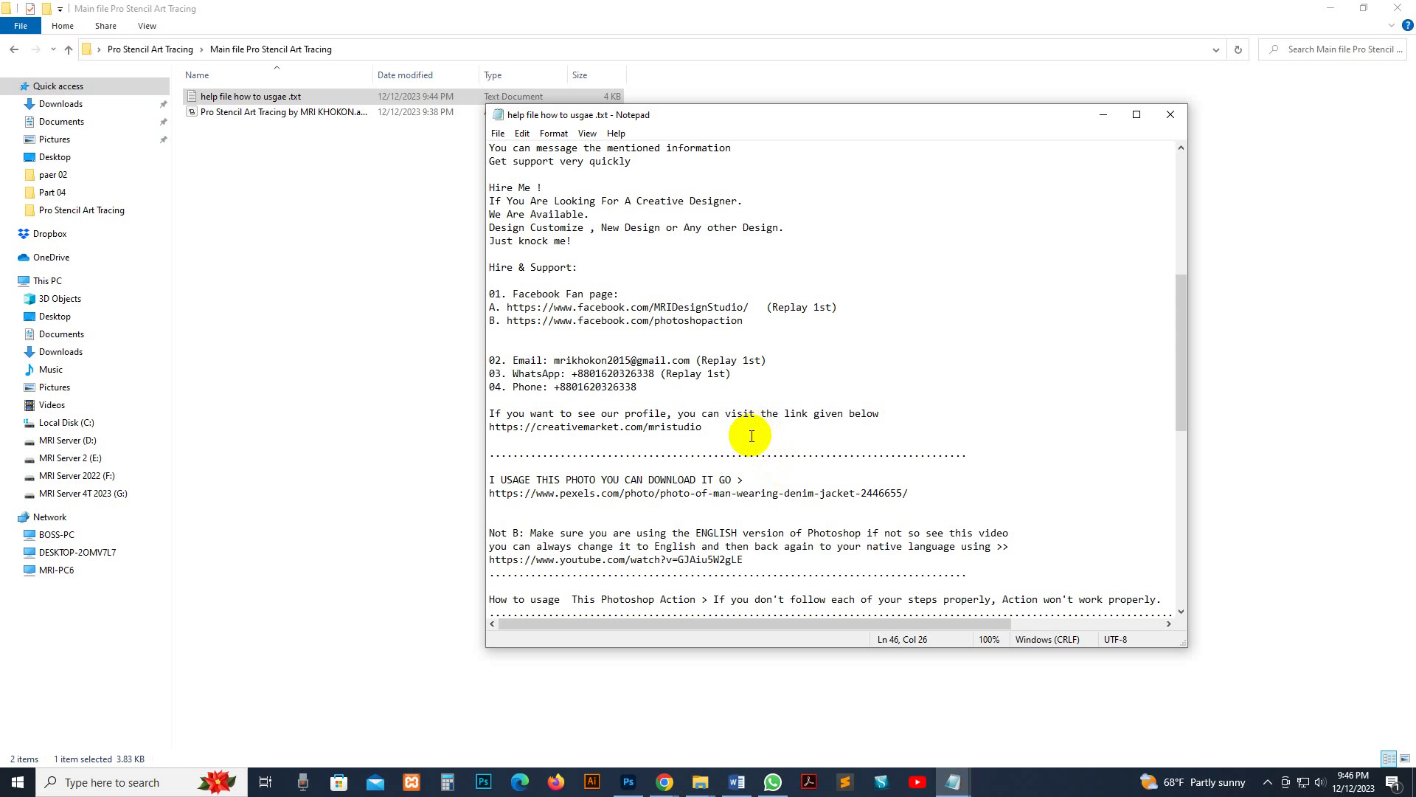
scroll(750, 431, down, 5)
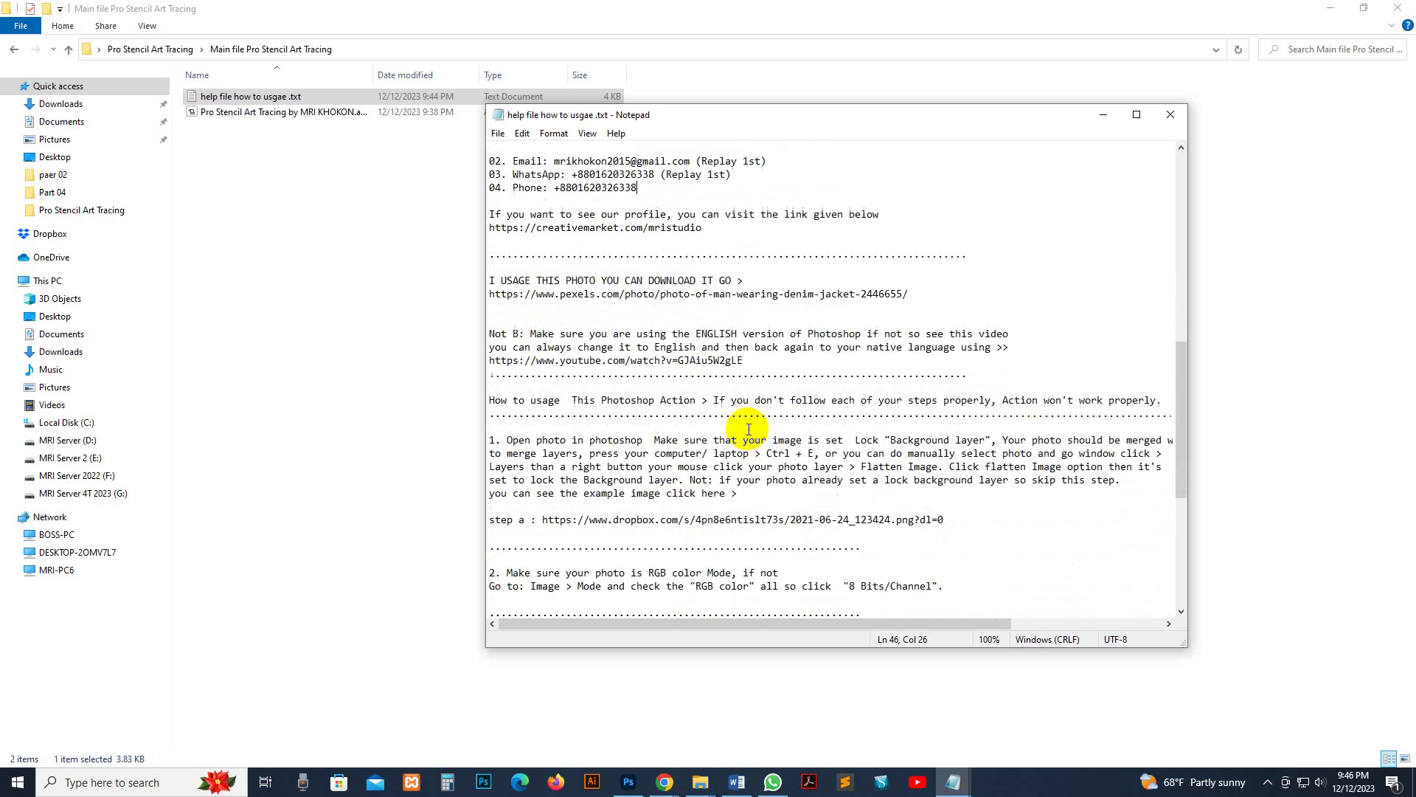
scroll(749, 428, down, 7)
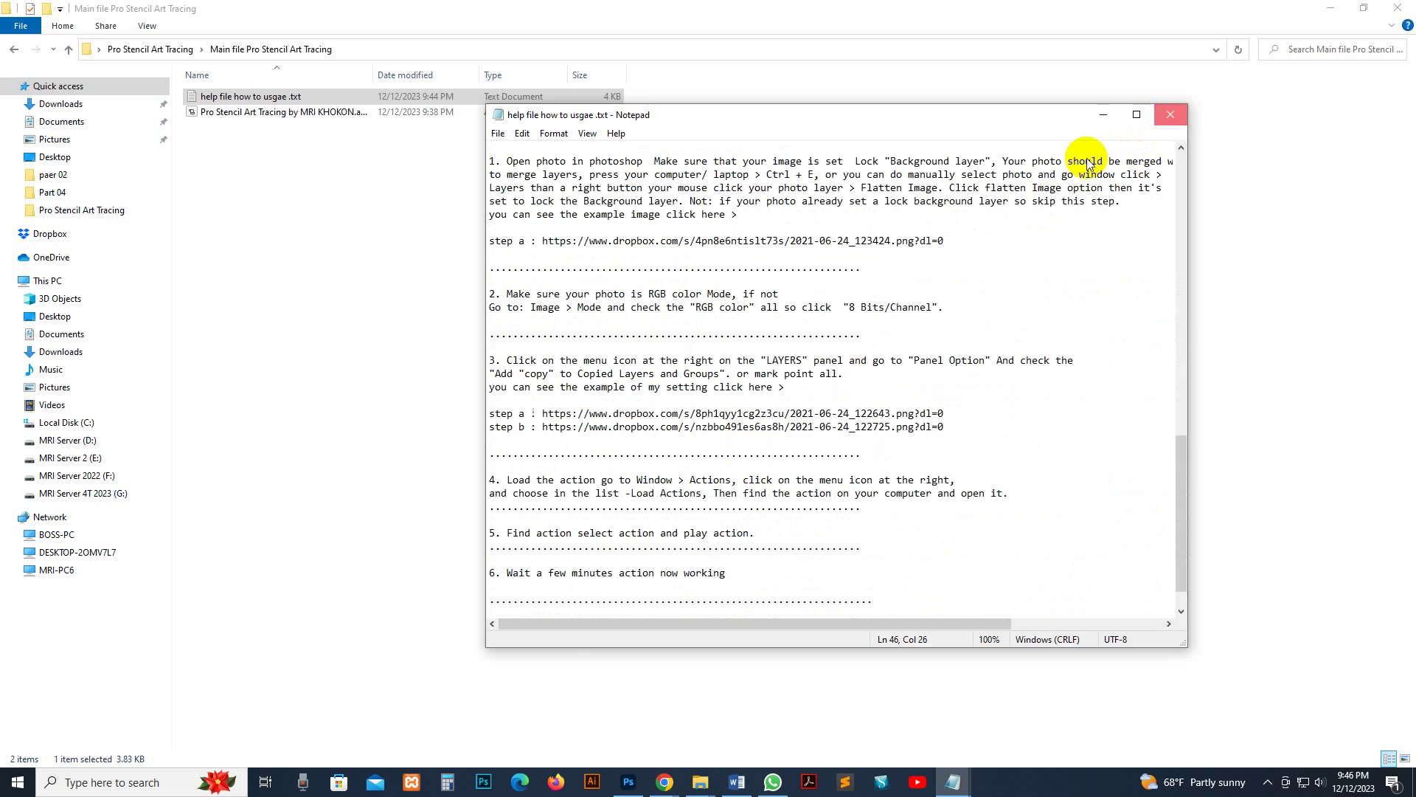
click(1171, 114)
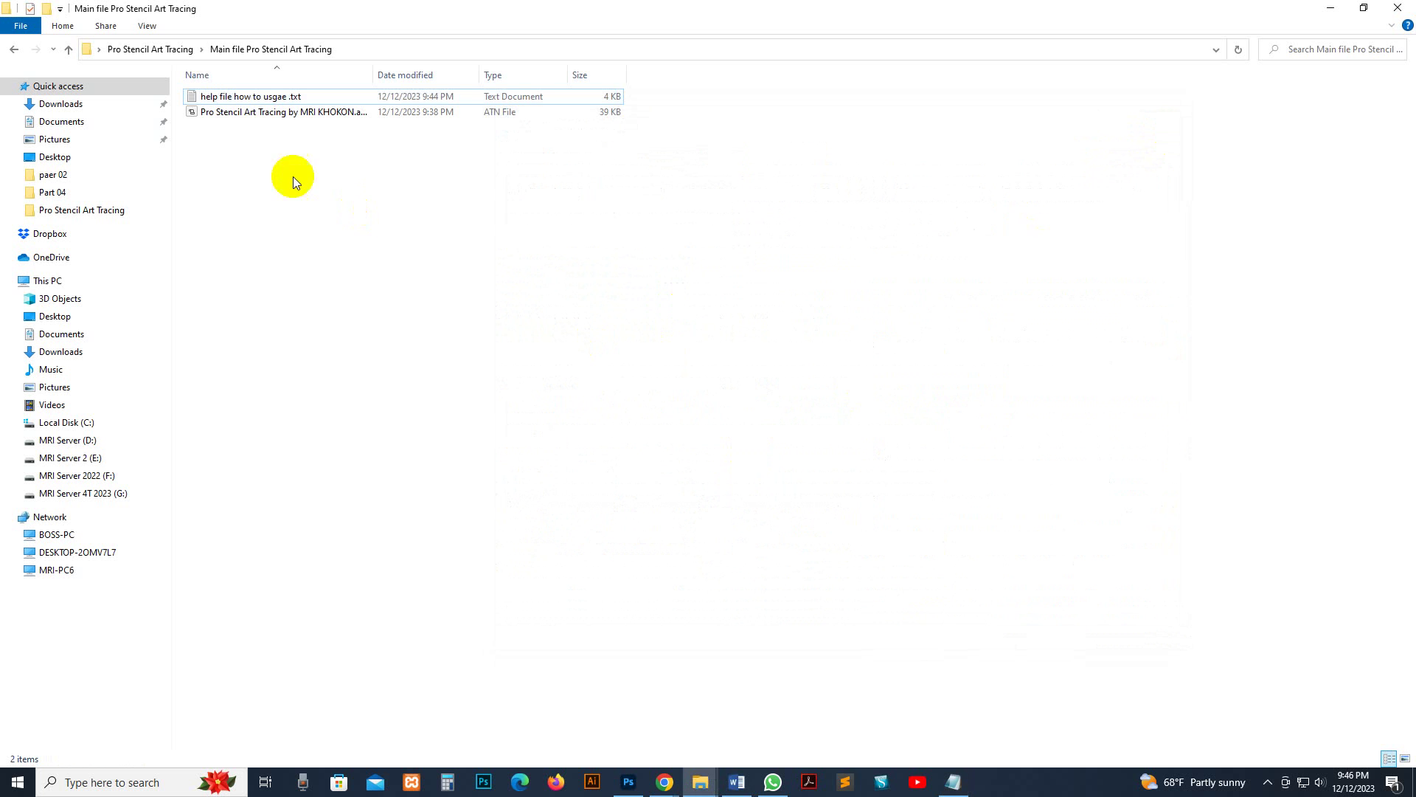
Step: Double-click the stencil .atn file to load it into Photoshop and select the new set
click(252, 115)
double_click(224, 115)
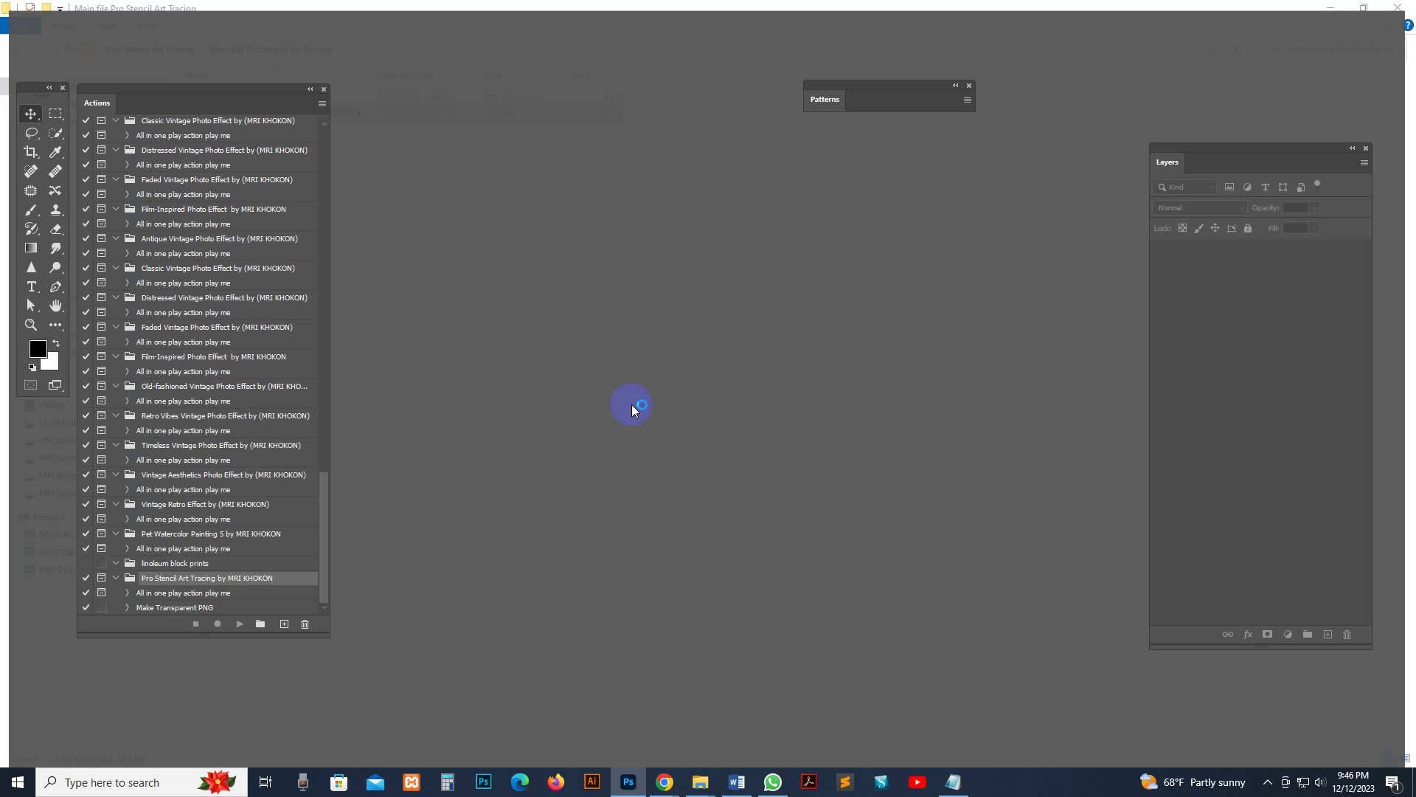
click(183, 579)
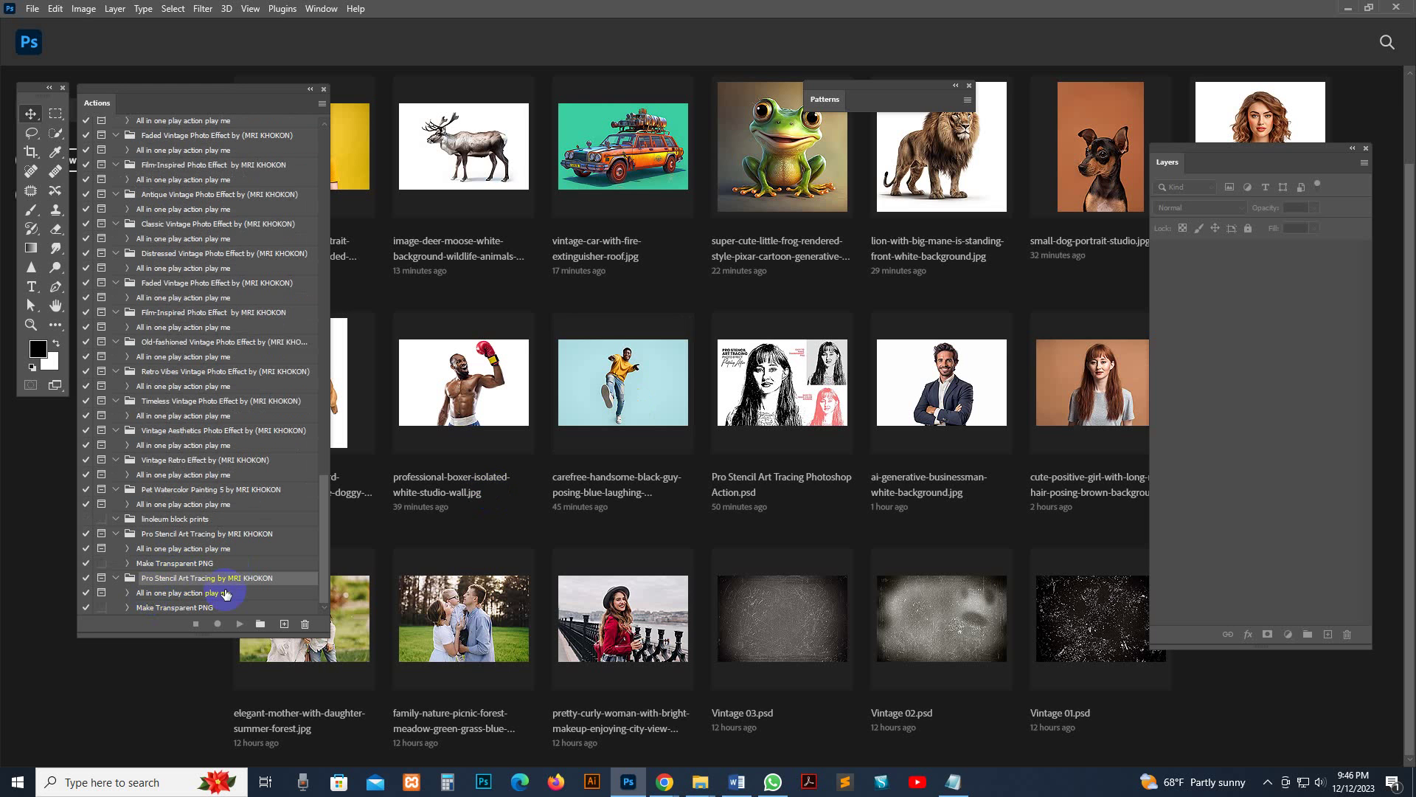
Step: Reposition the Actions panel, hiding and reshowing it from the Window menu
mouse_move(100, 111)
mouse_down()
mouse_move(1005, 126)
mouse_move(1132, 111)
mouse_move(1199, 193)
mouse_move(78, 126)
mouse_move(125, 101)
mouse_move(110, 99)
mouse_up()
click(1212, 166)
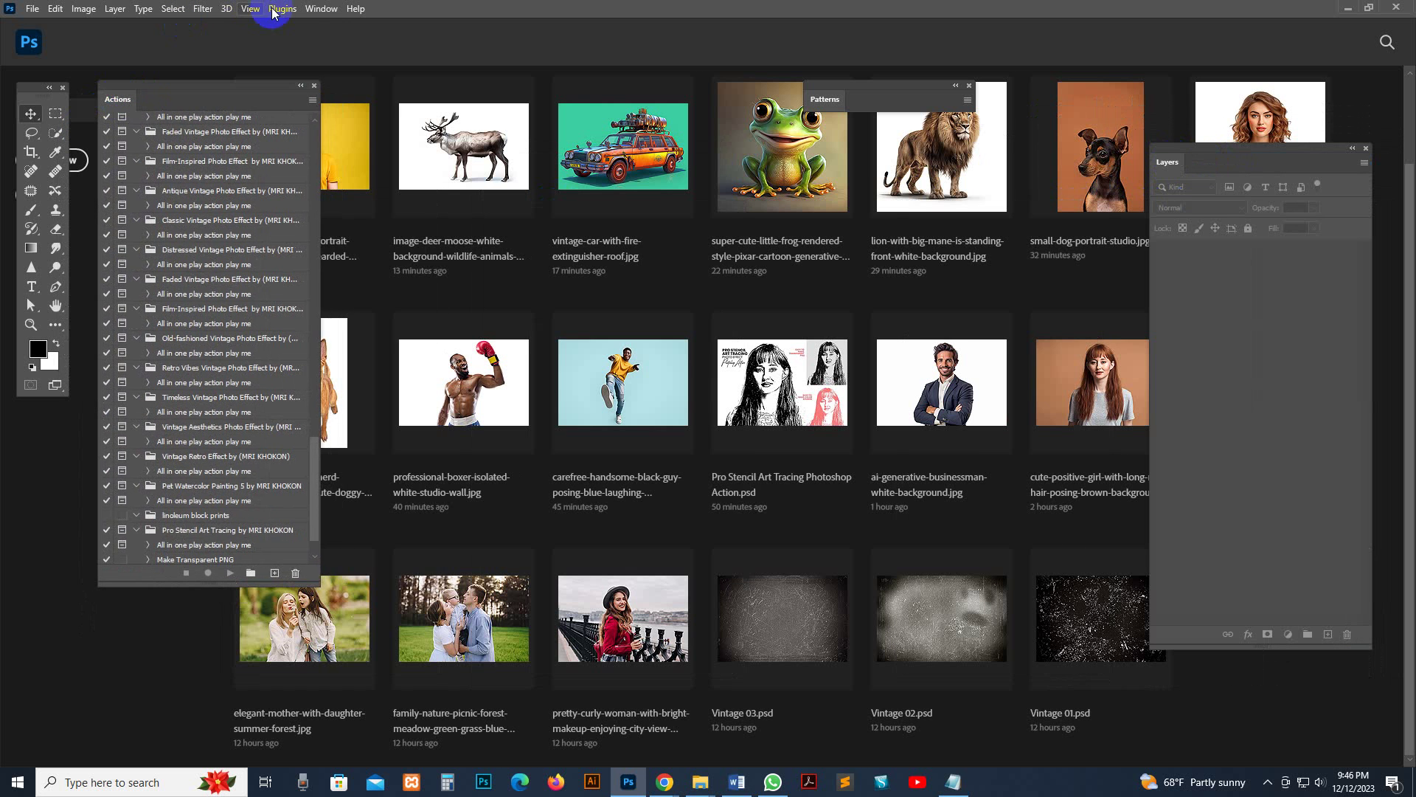
click(322, 9)
click(346, 112)
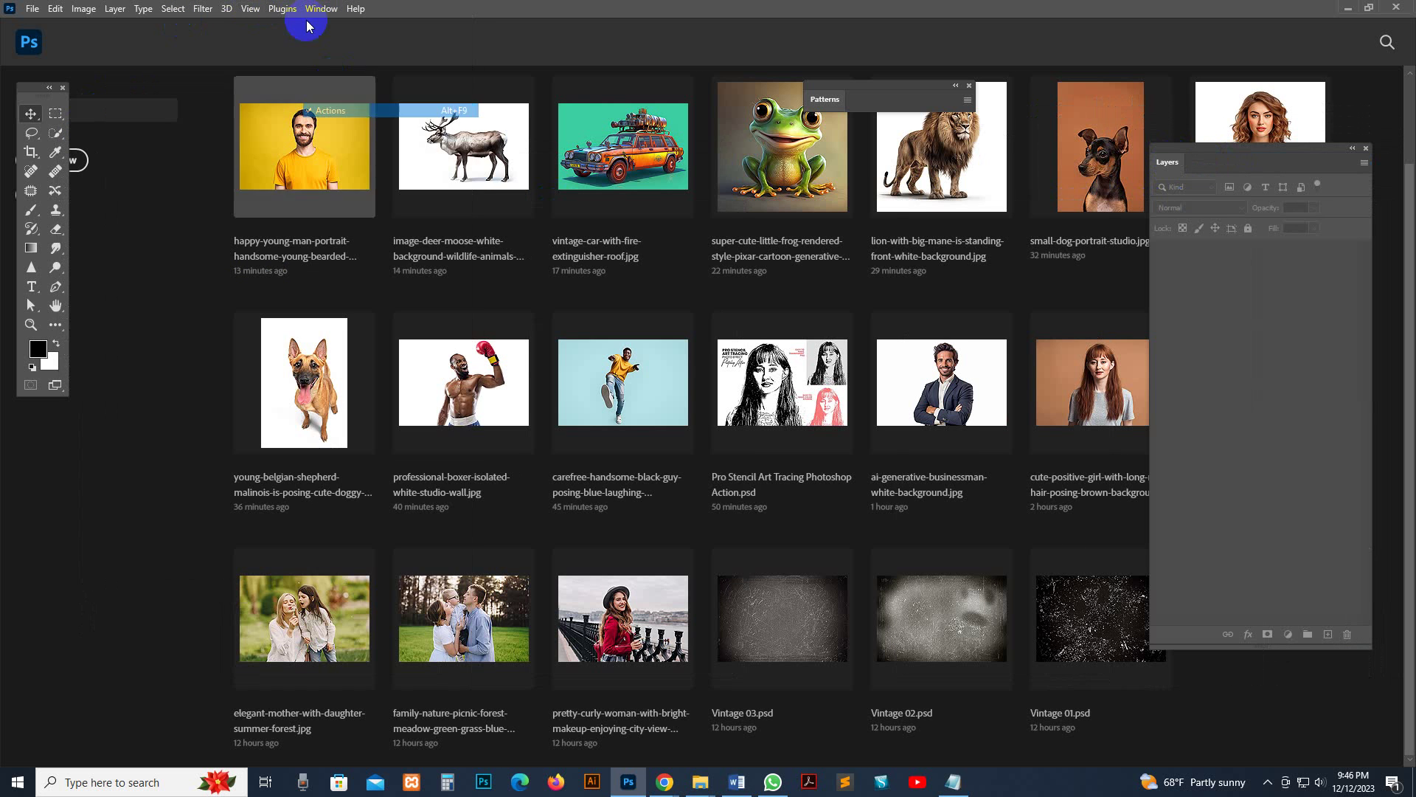
click(321, 9)
click(332, 110)
mouse_move(135, 105)
mouse_down()
mouse_move(867, 145)
mouse_move(177, 113)
mouse_move(110, 95)
mouse_move(135, 102)
mouse_up()
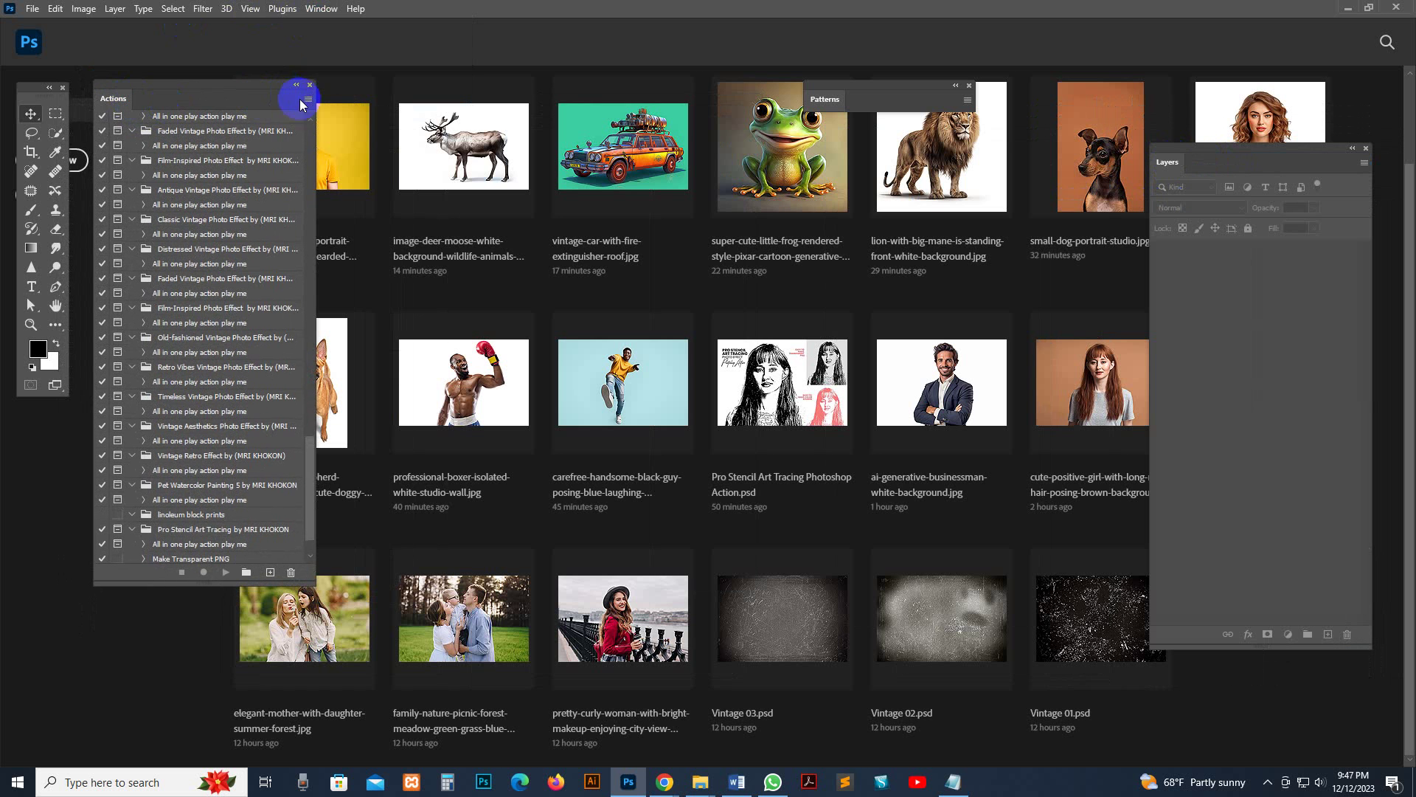
Step: Load the Pro Stencil Art Tracing ATN file via the Actions panel's Load Actions
click(308, 100)
click(369, 378)
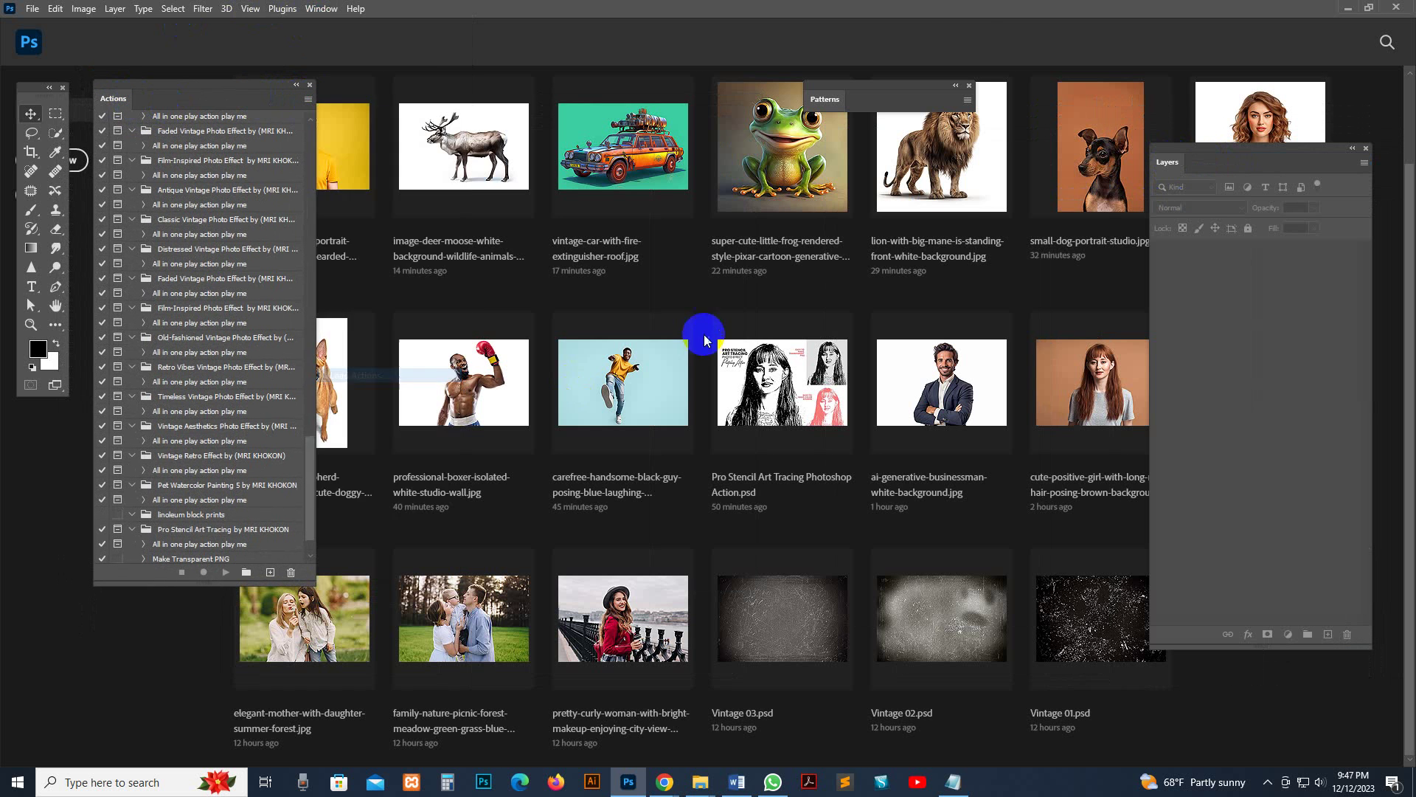
click(377, 159)
double_click(377, 159)
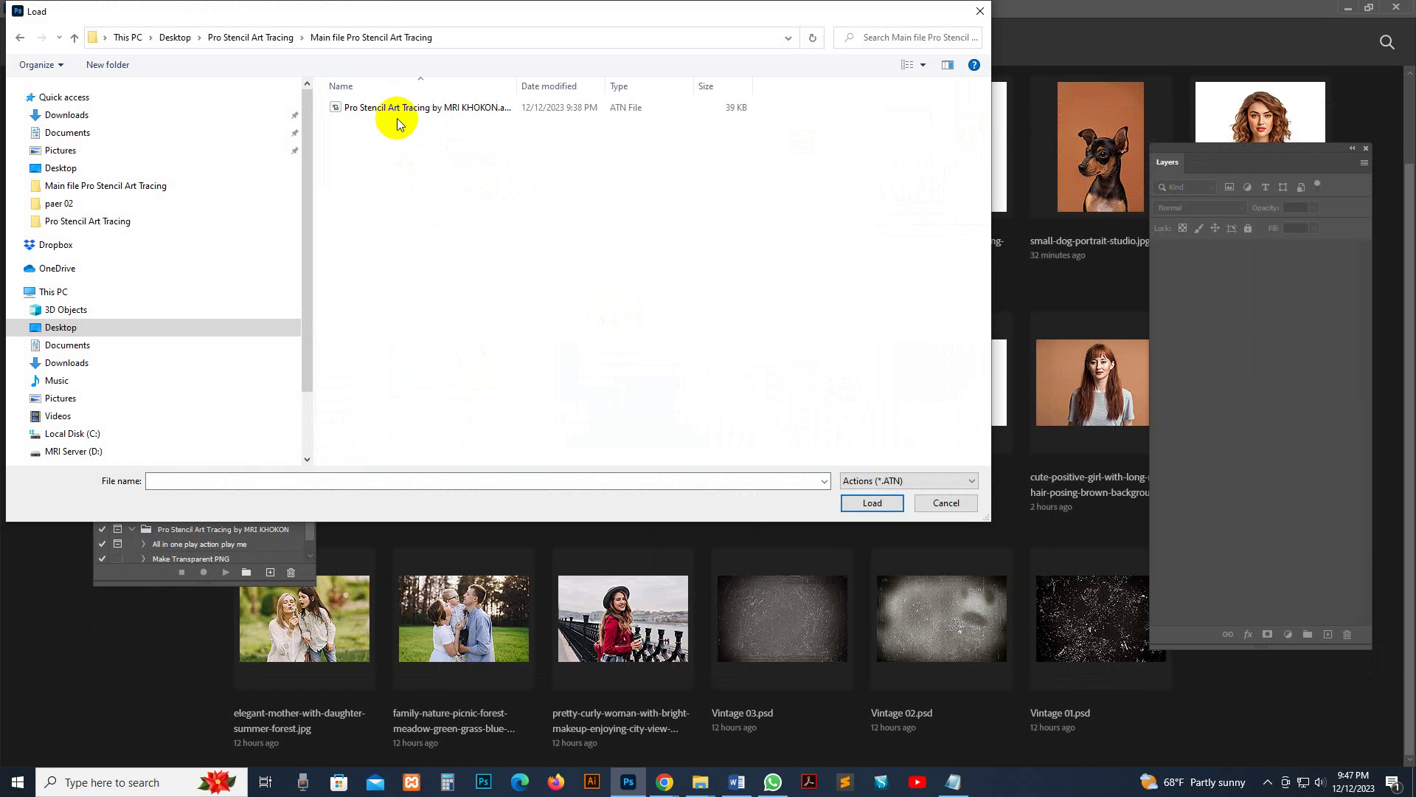
click(380, 107)
click(876, 502)
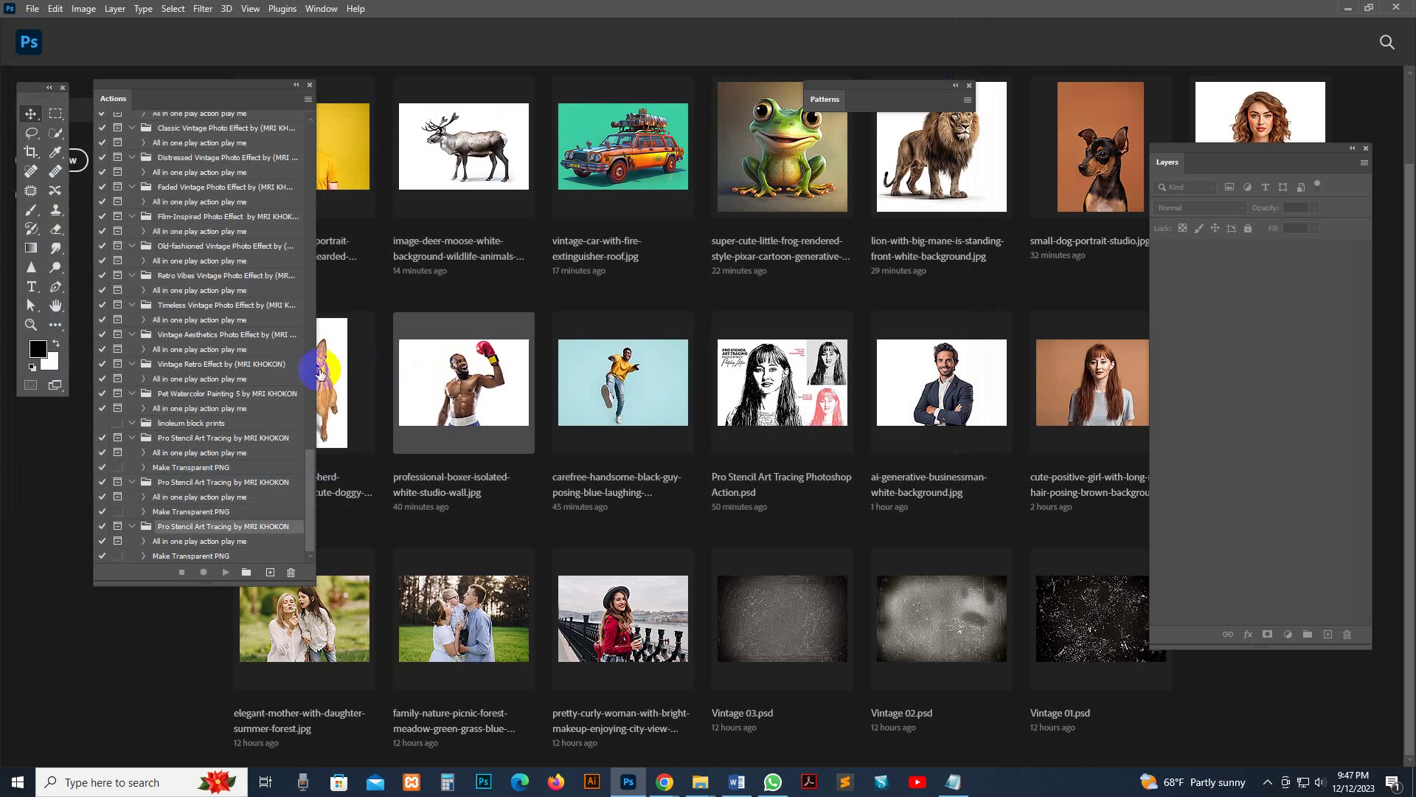
Step: Select the 'All in one play action play me' action in the stencil set
drag(316, 475, 317, 525)
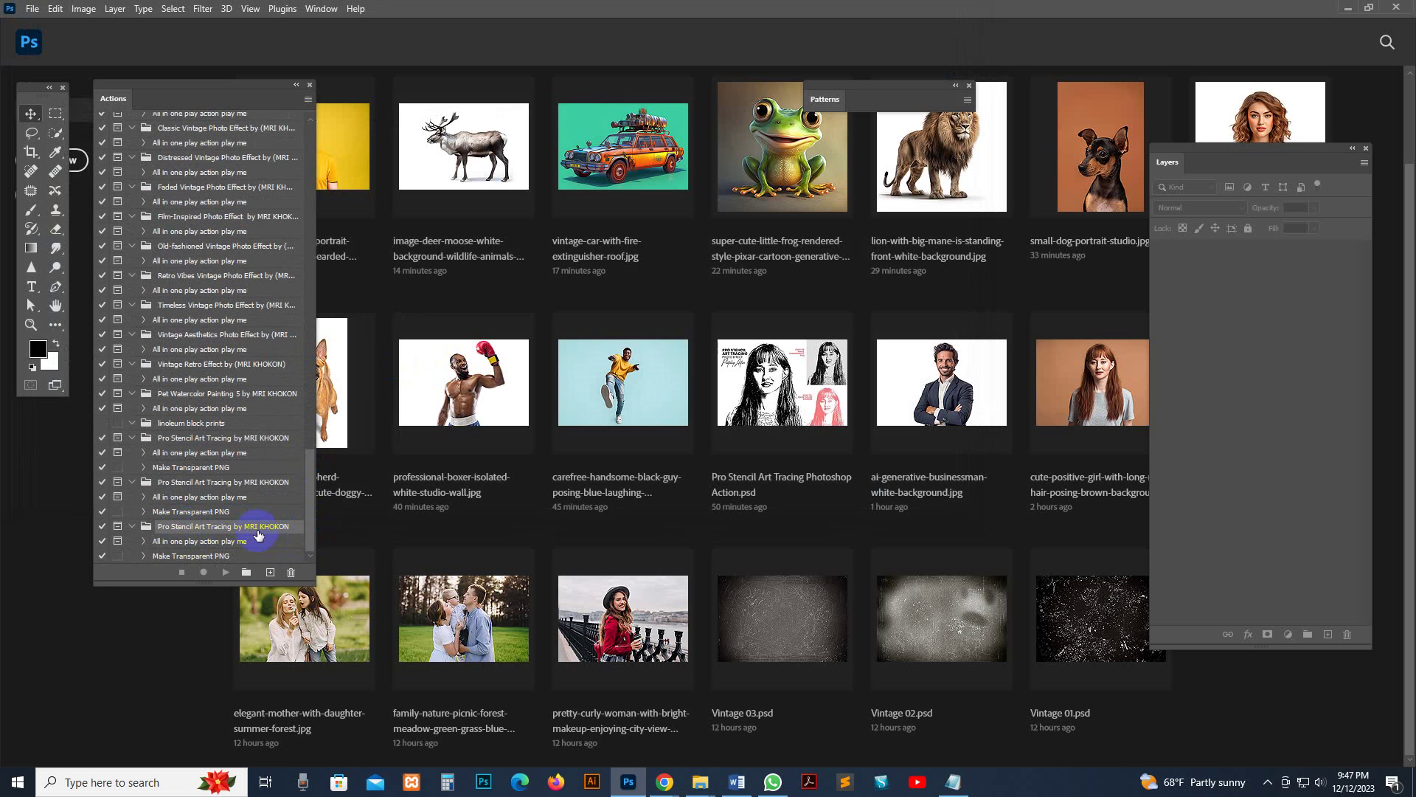
click(175, 541)
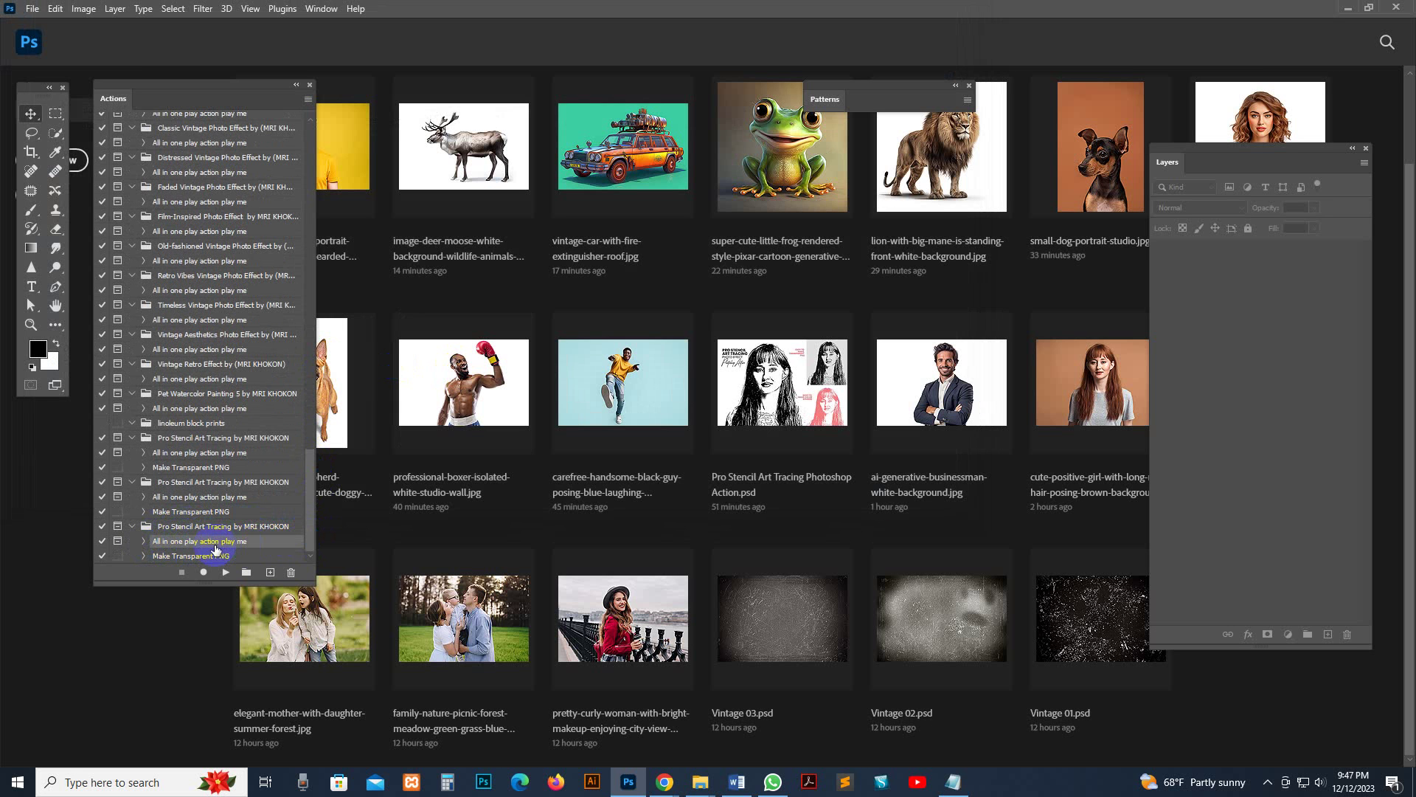
click(196, 558)
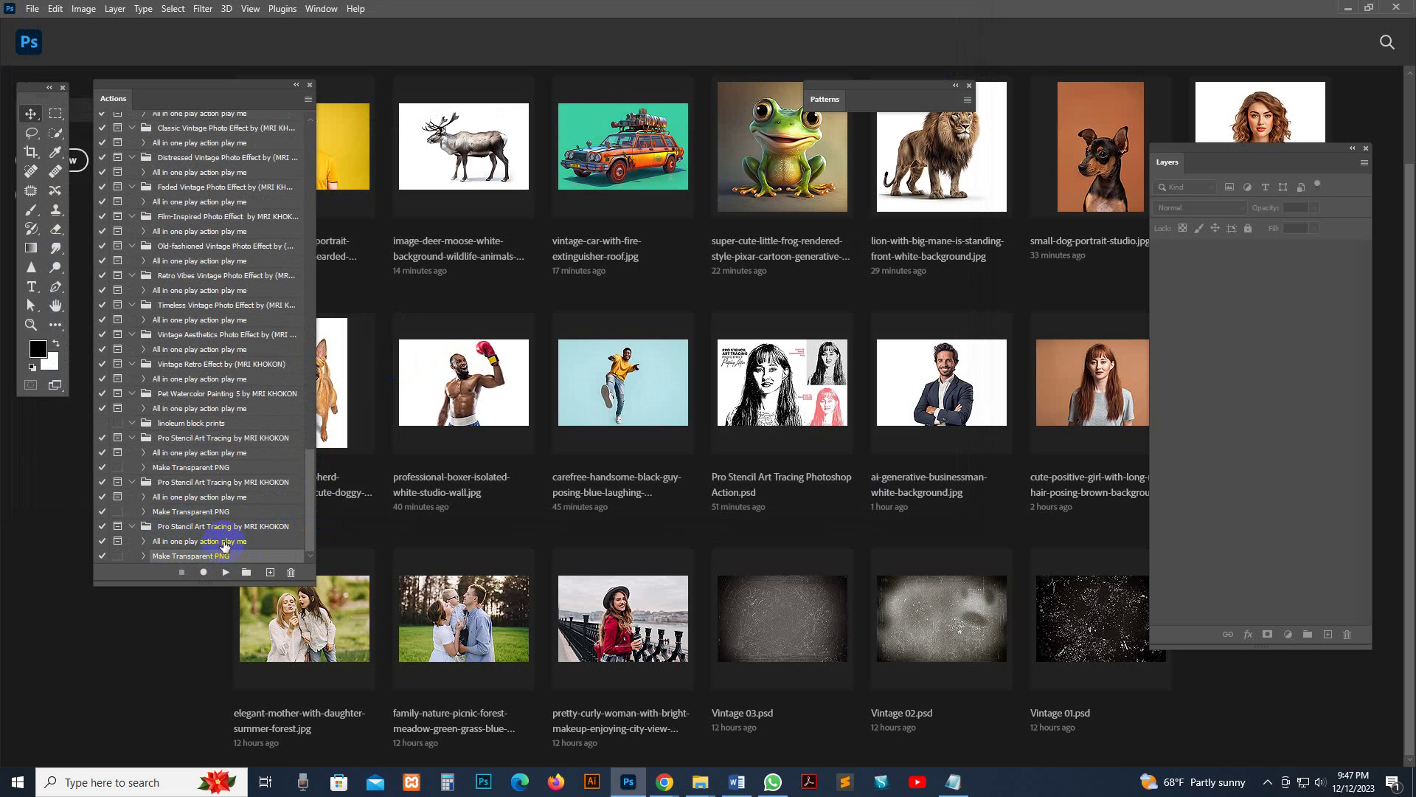
click(219, 544)
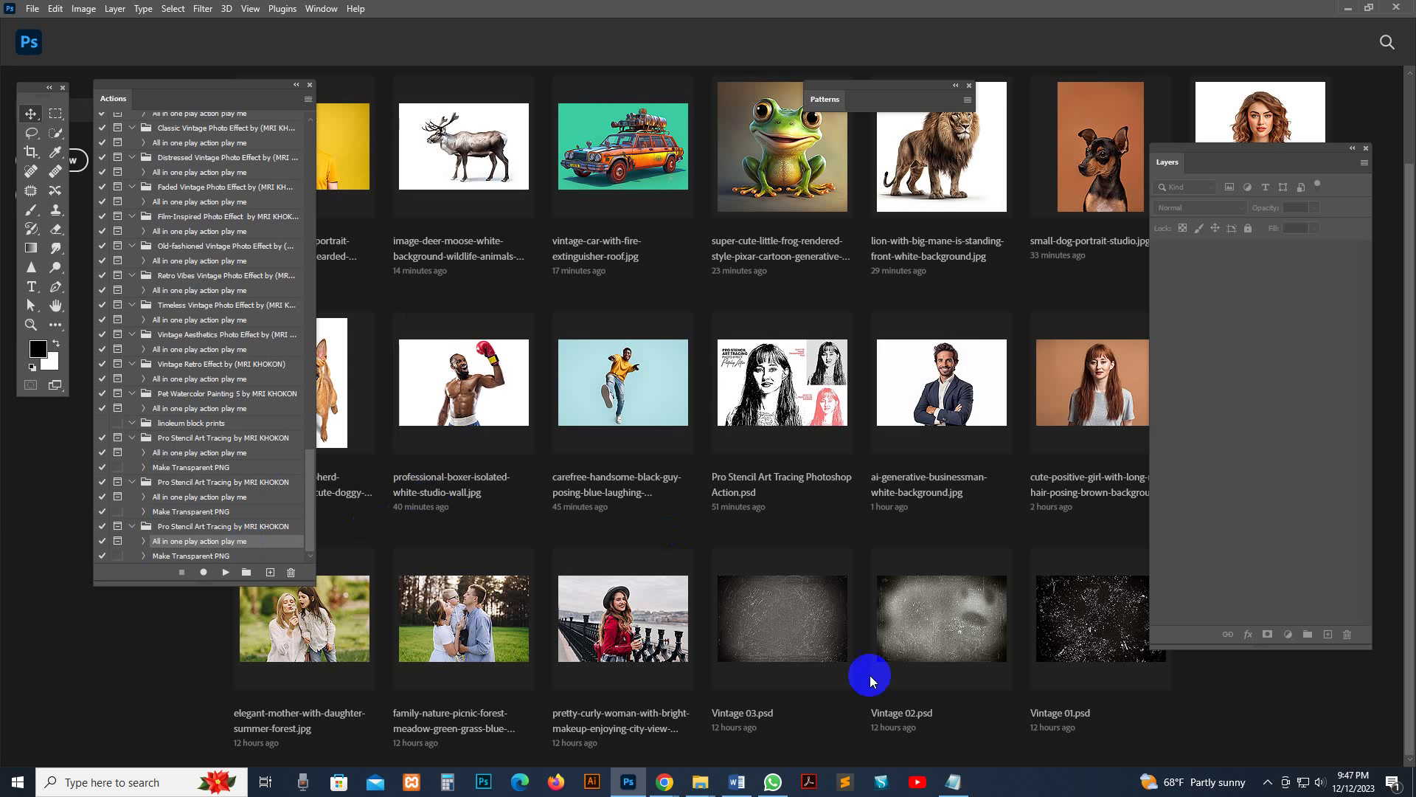
Step: Drag woman-yellow-shirt-with-word-love-it.jpg from Explorer into Photoshop and shift the Layers panel up
mouse_move(701, 782)
click(739, 727)
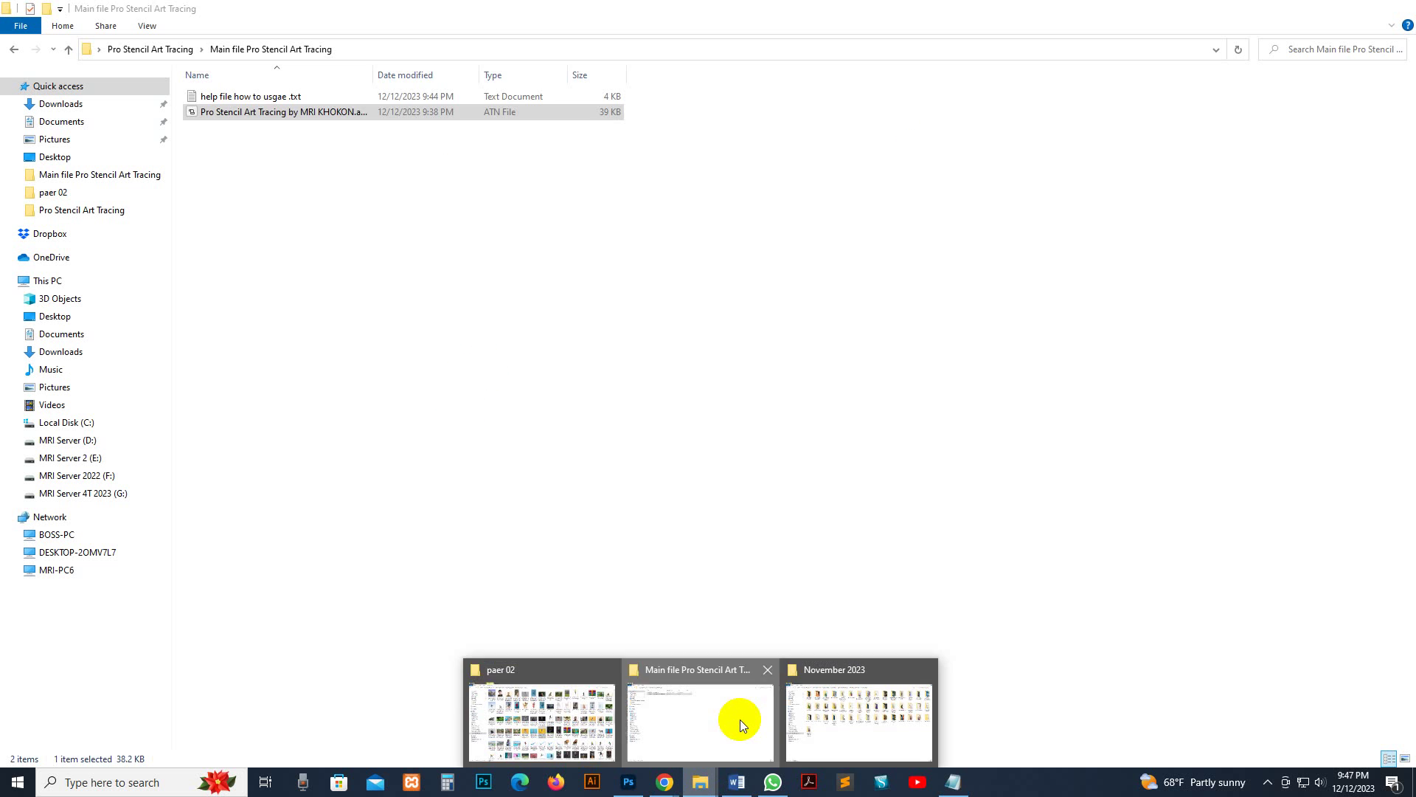
key(BackSpace)
click(906, 397)
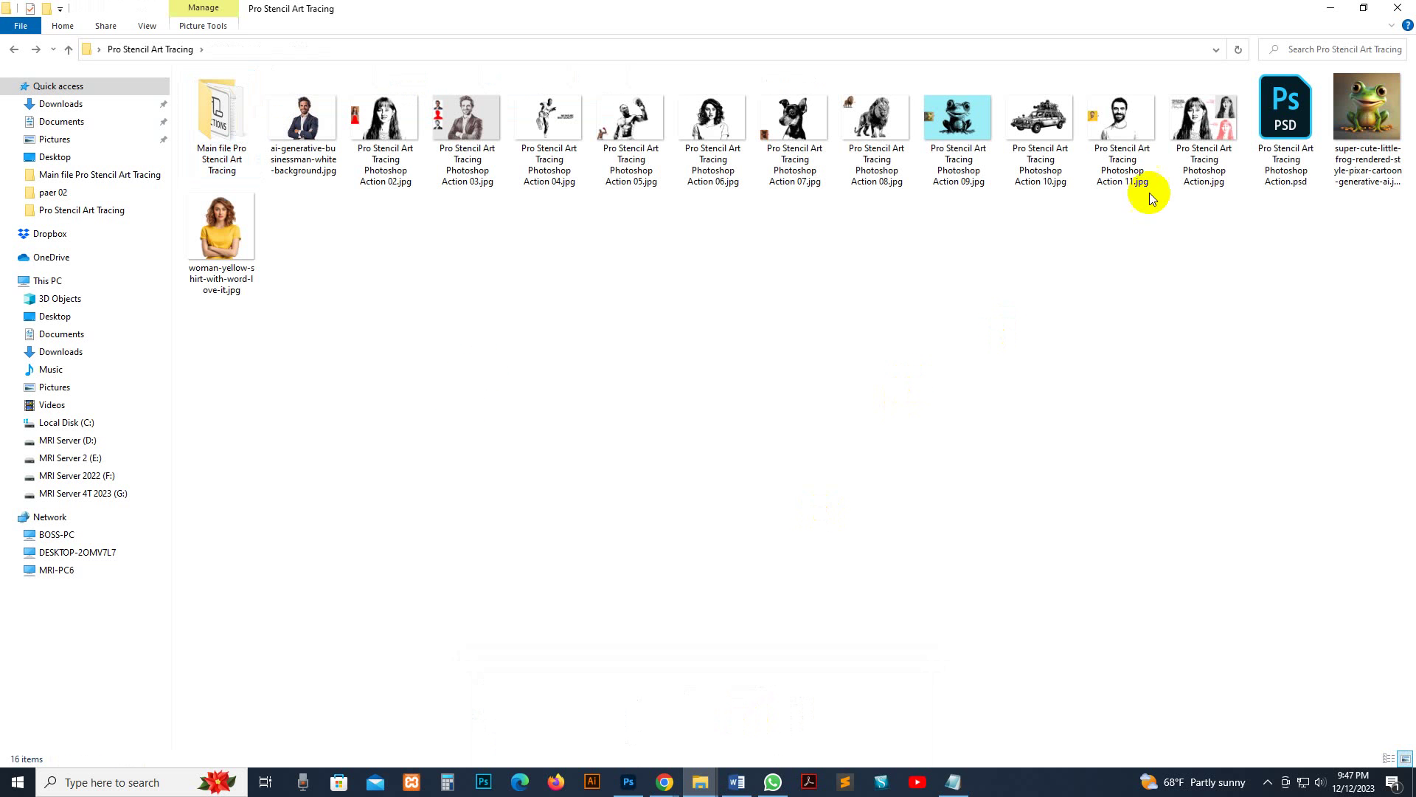
drag(221, 229, 716, 299)
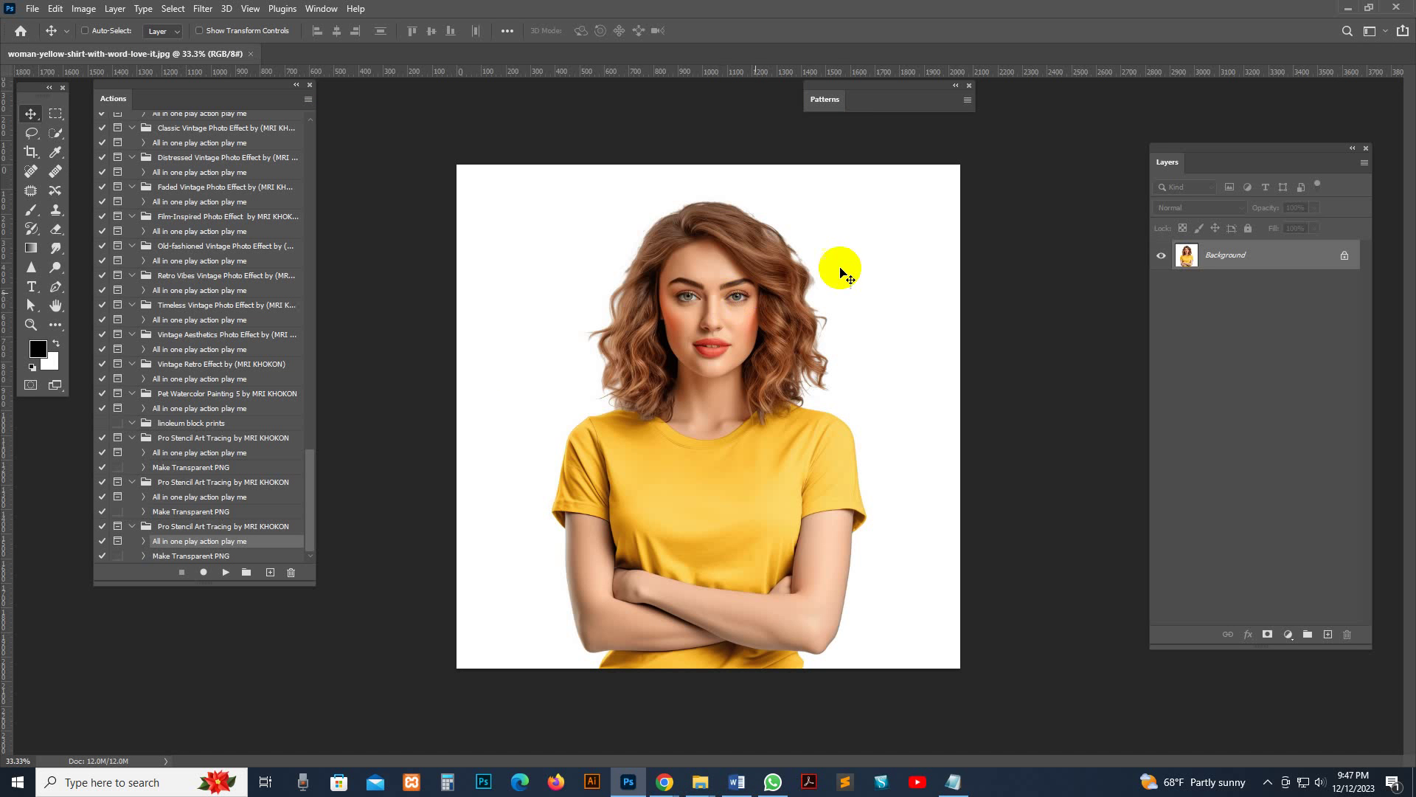
click(1209, 164)
drag(1209, 168, 1188, 132)
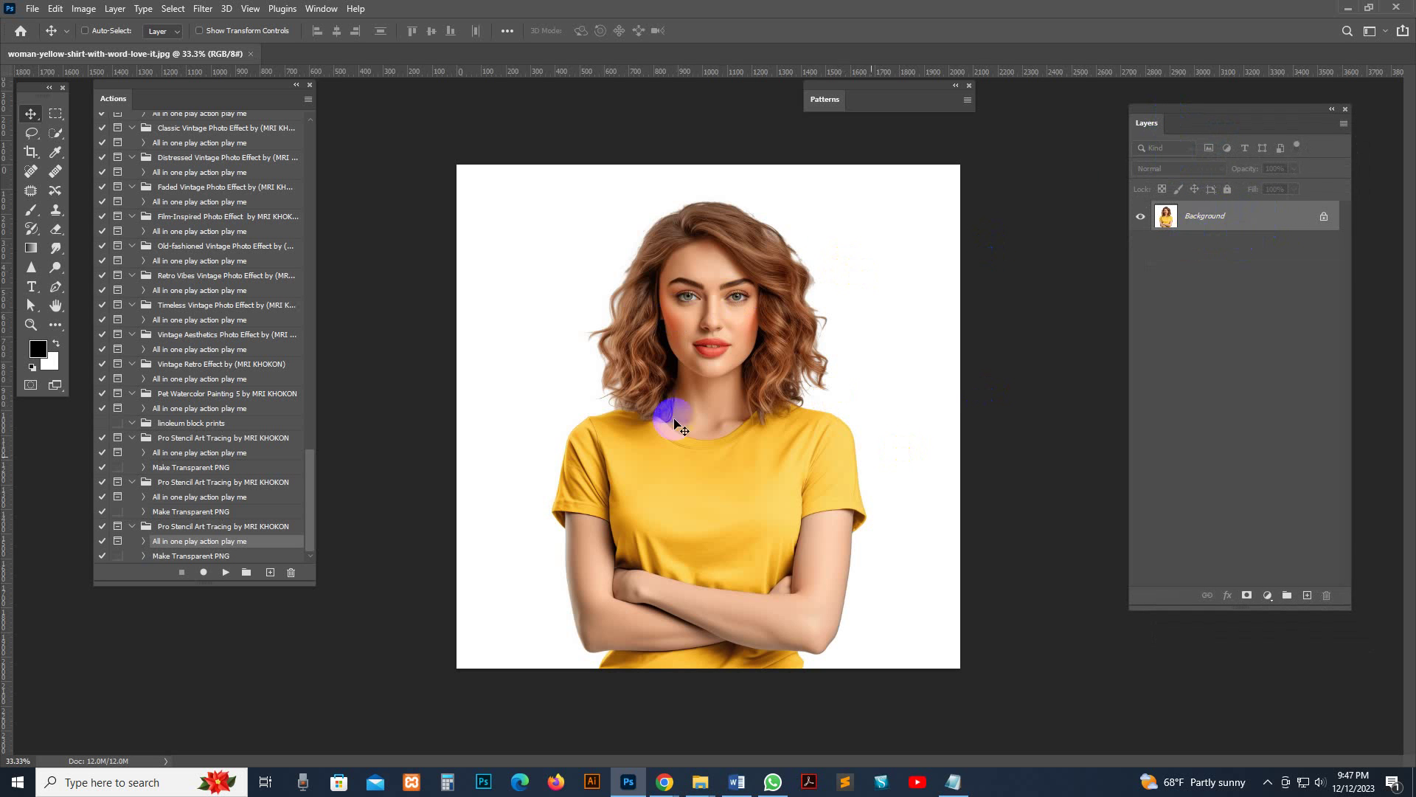
Step: Unlock the Background into Layer 0, then flatten it back into a locked Background
double_click(1255, 221)
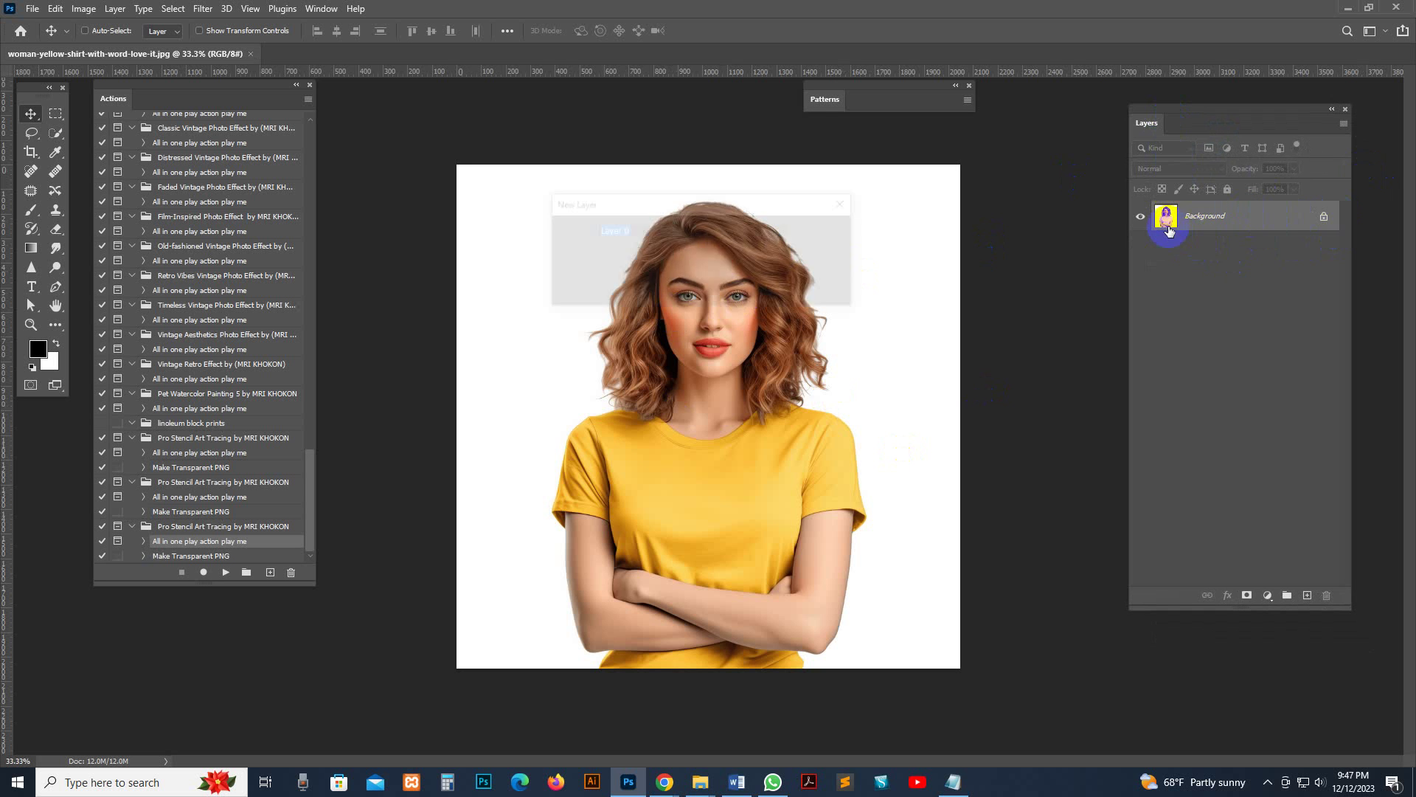
click(828, 234)
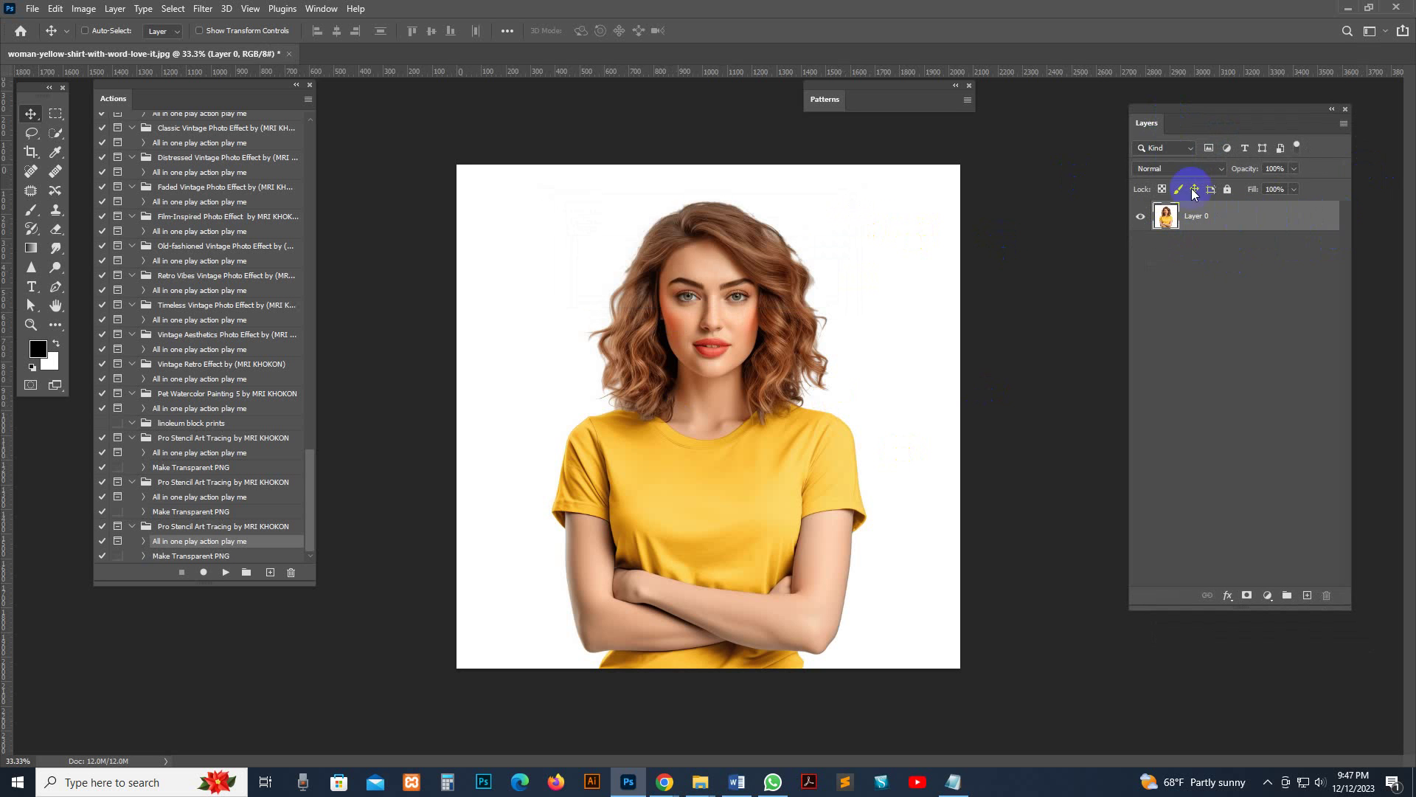
right_click(1224, 221)
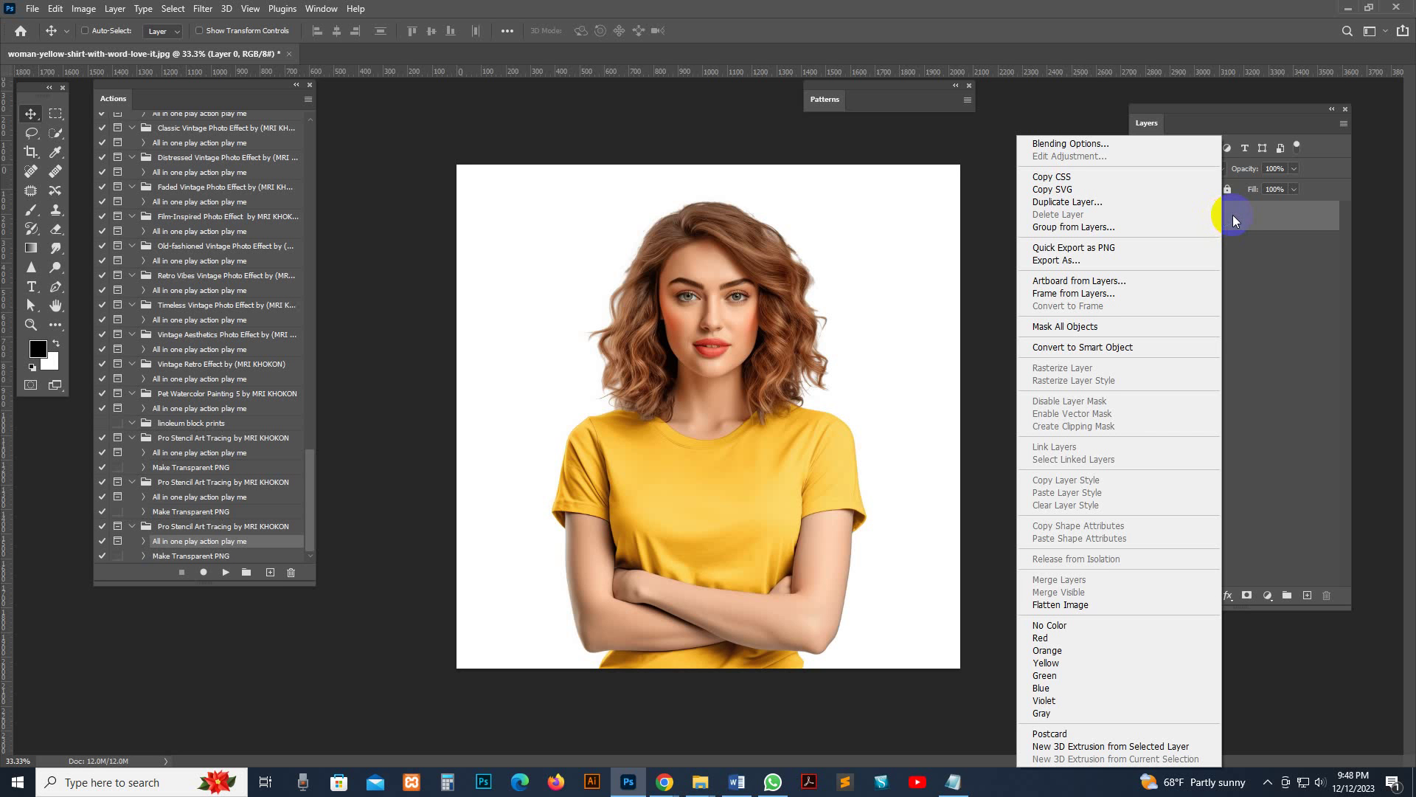
click(1062, 604)
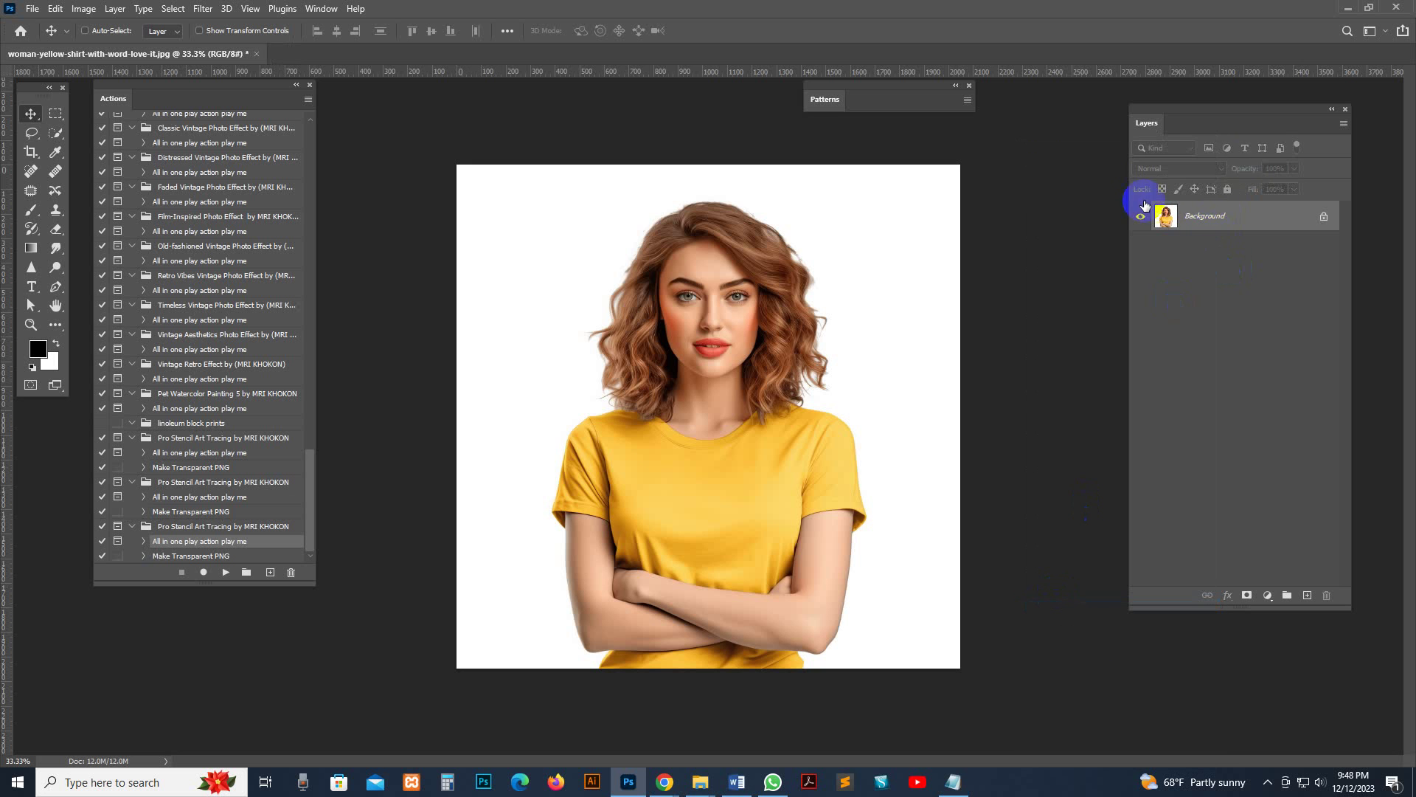
Step: Turn on Add "copy" to copied layers in the Layers panel options
click(1343, 124)
click(1225, 658)
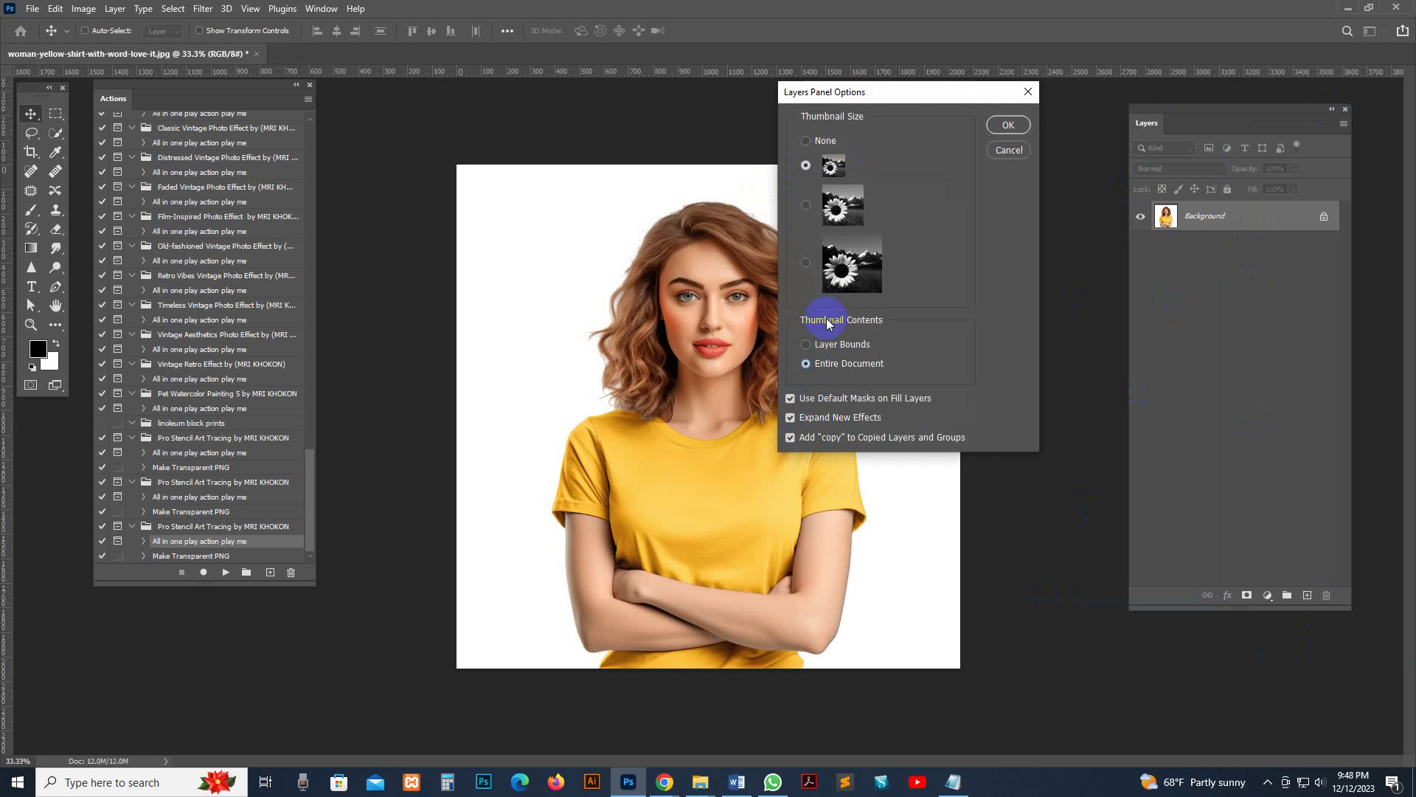
click(1007, 125)
drag(160, 101, 163, 112)
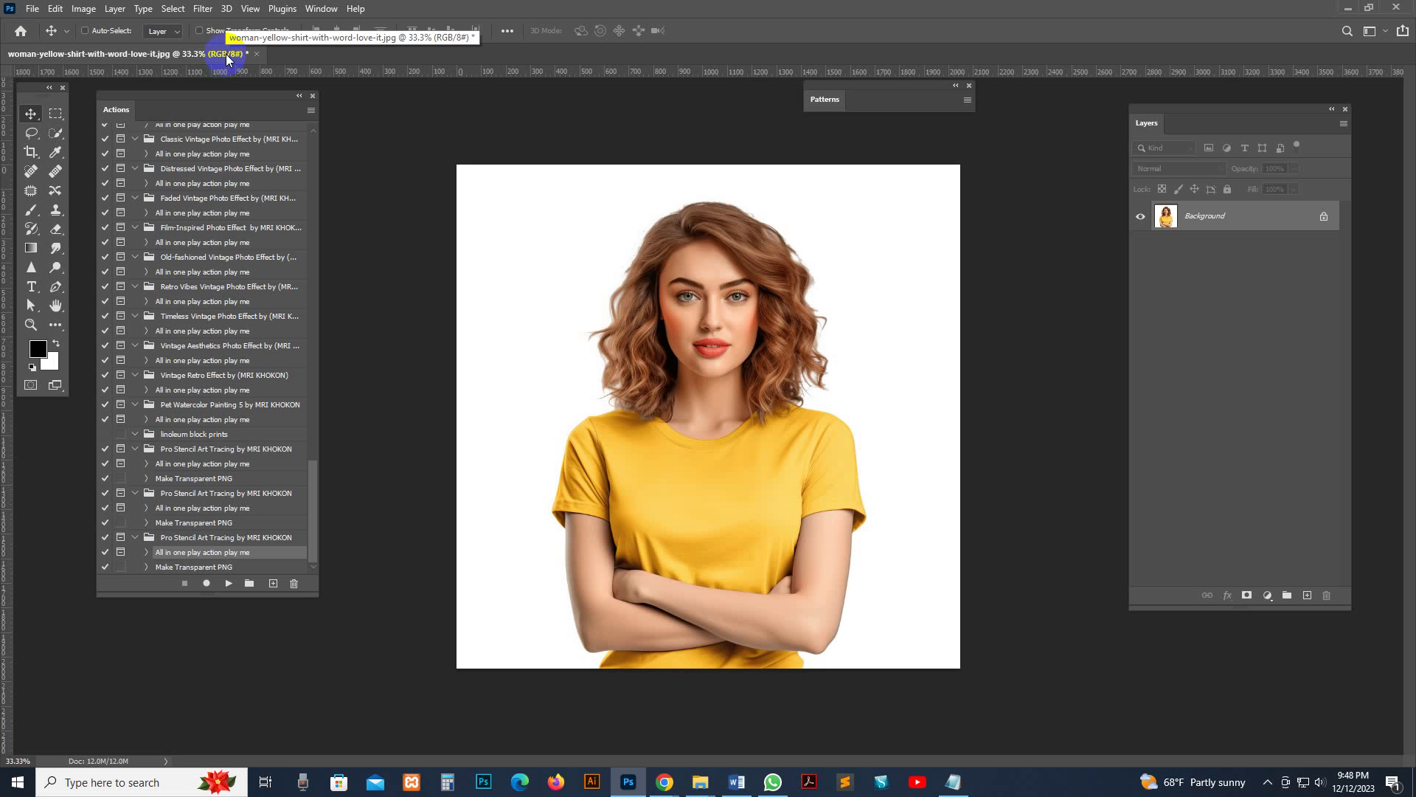
Step: Confirm the image is RGB 8-bit and sized 2048 by 2048 pixels
click(83, 8)
mouse_move(222, 27)
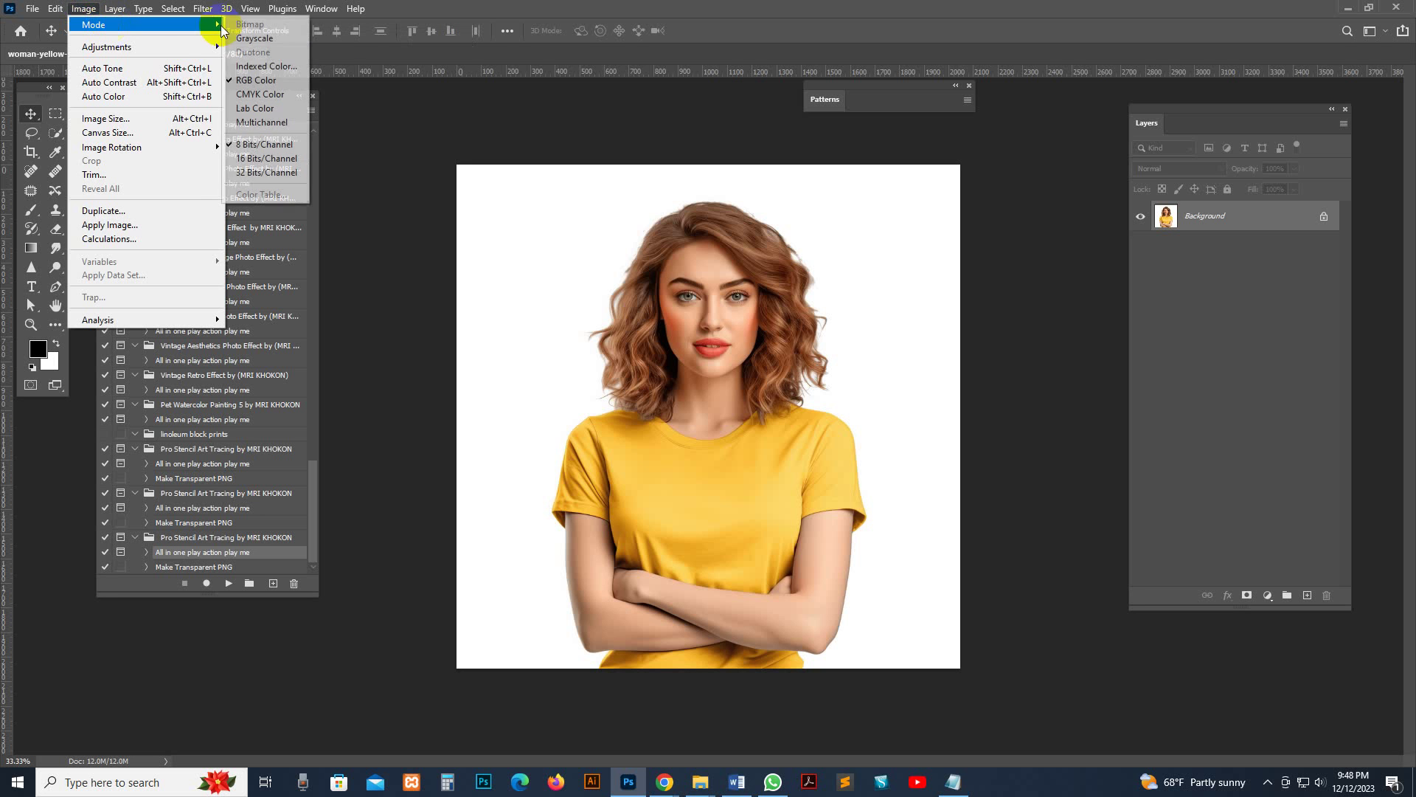
click(704, 163)
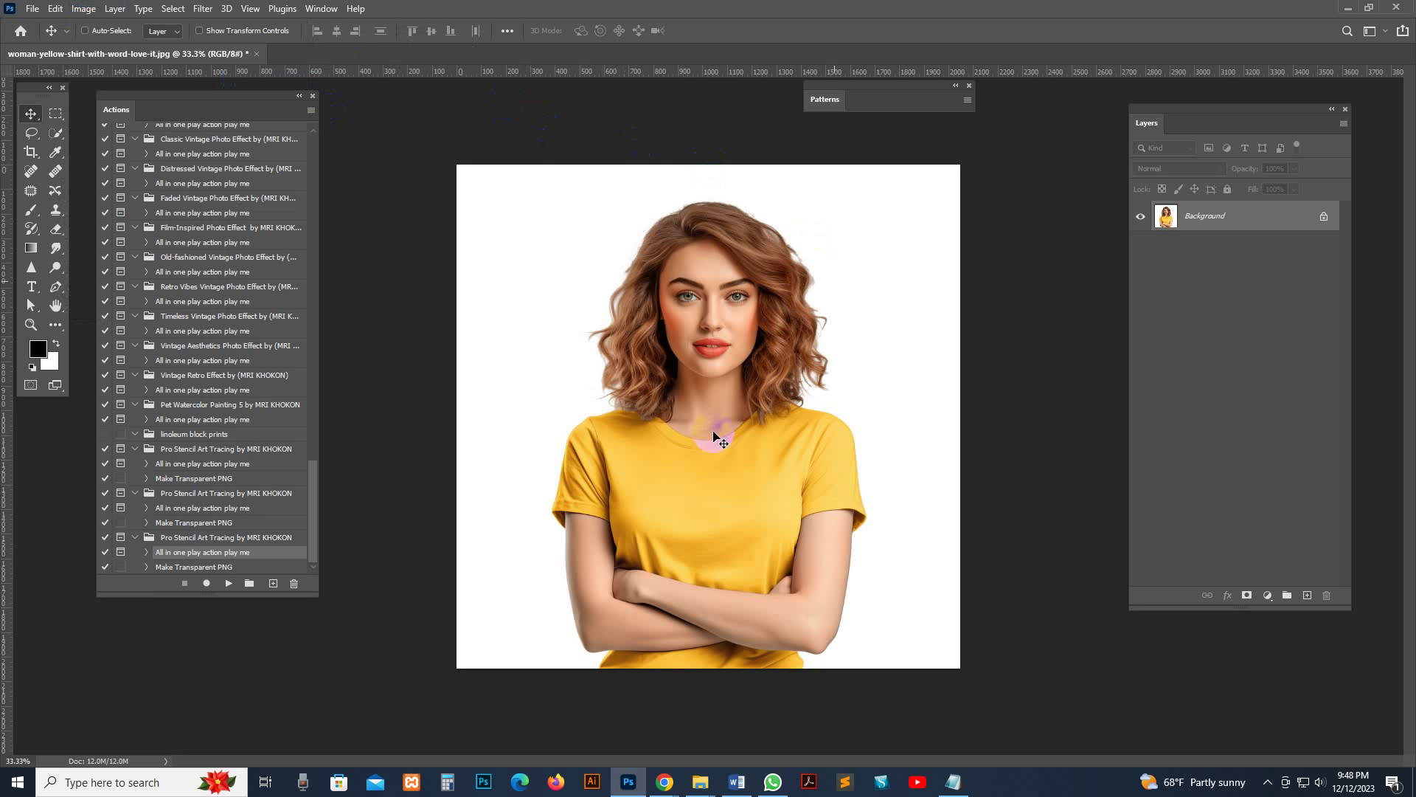
click(356, 157)
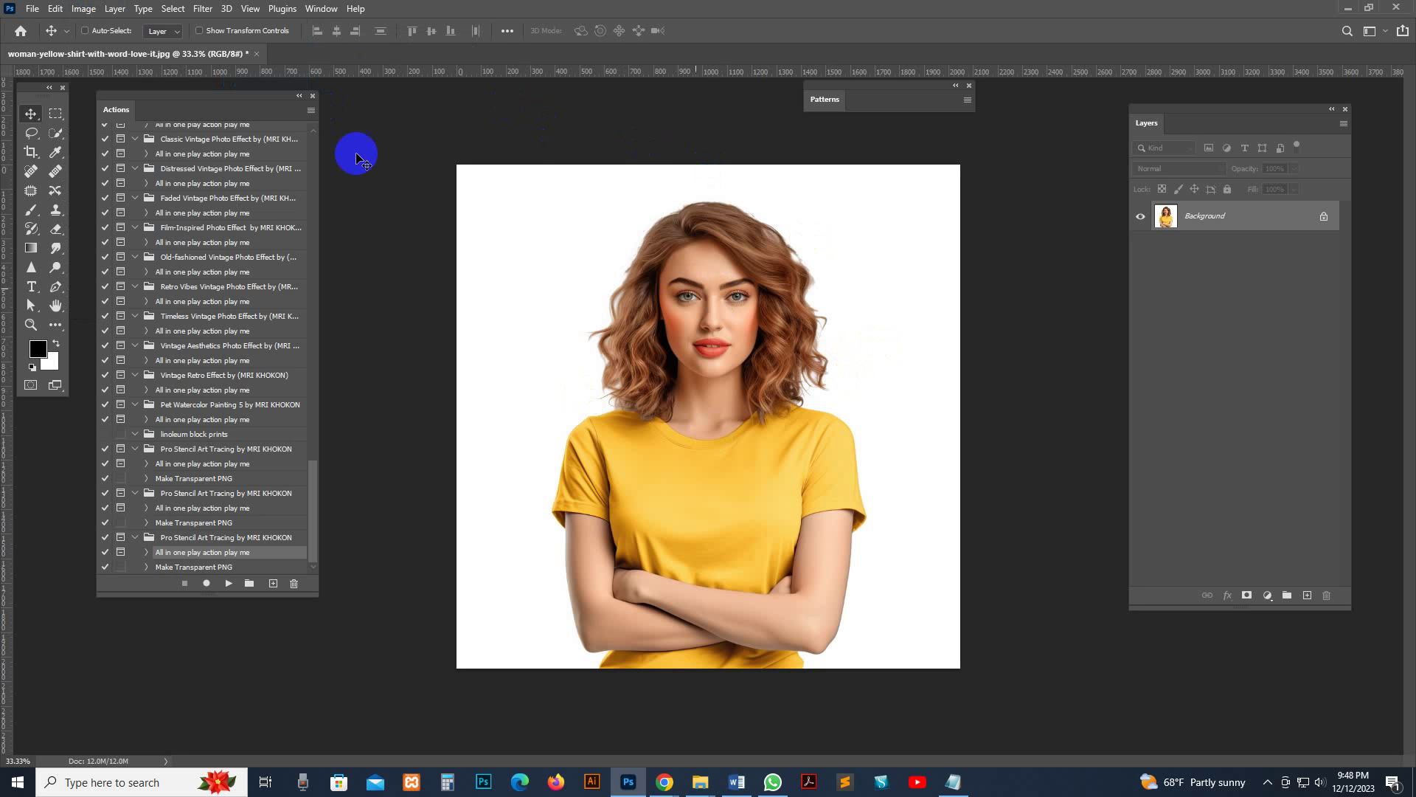
click(84, 8)
click(104, 121)
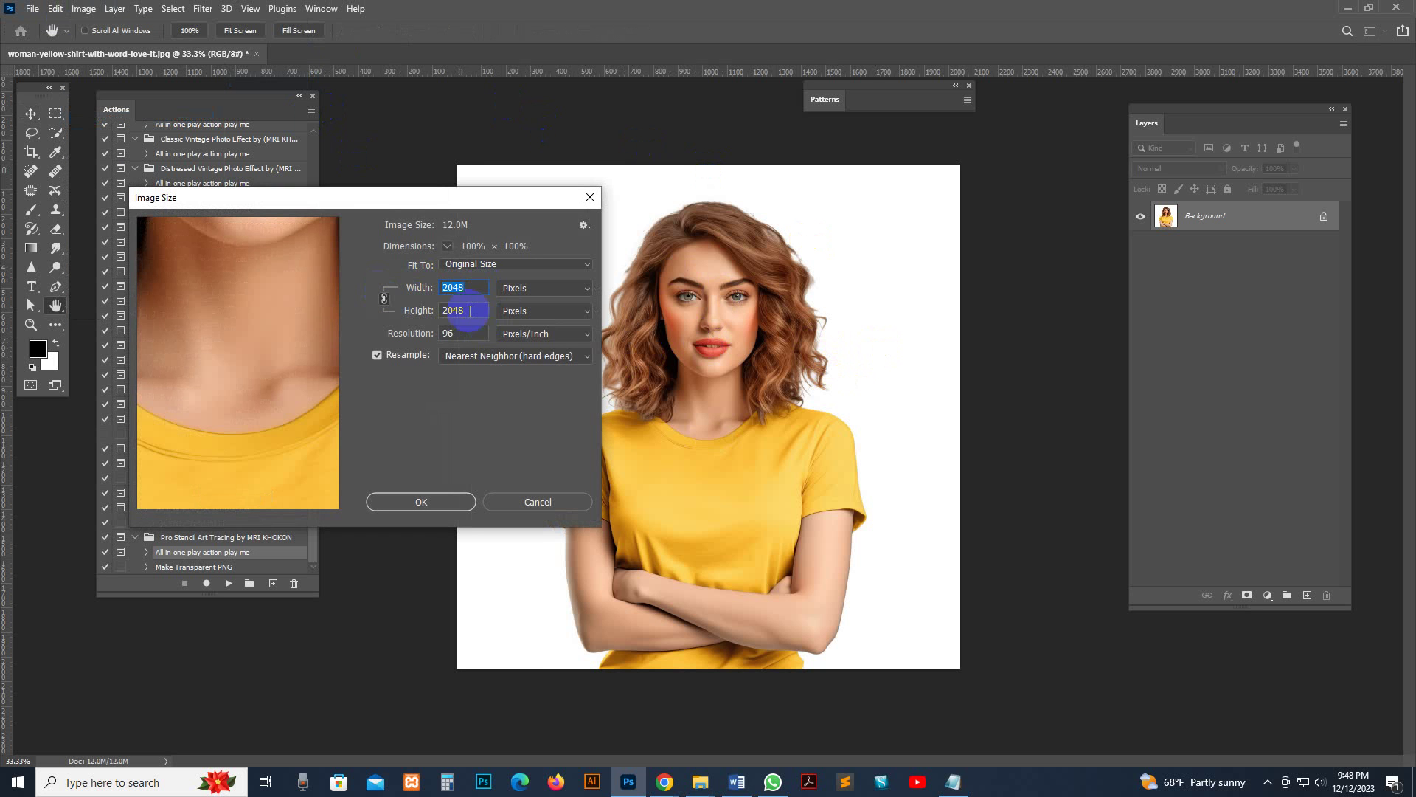
click(451, 500)
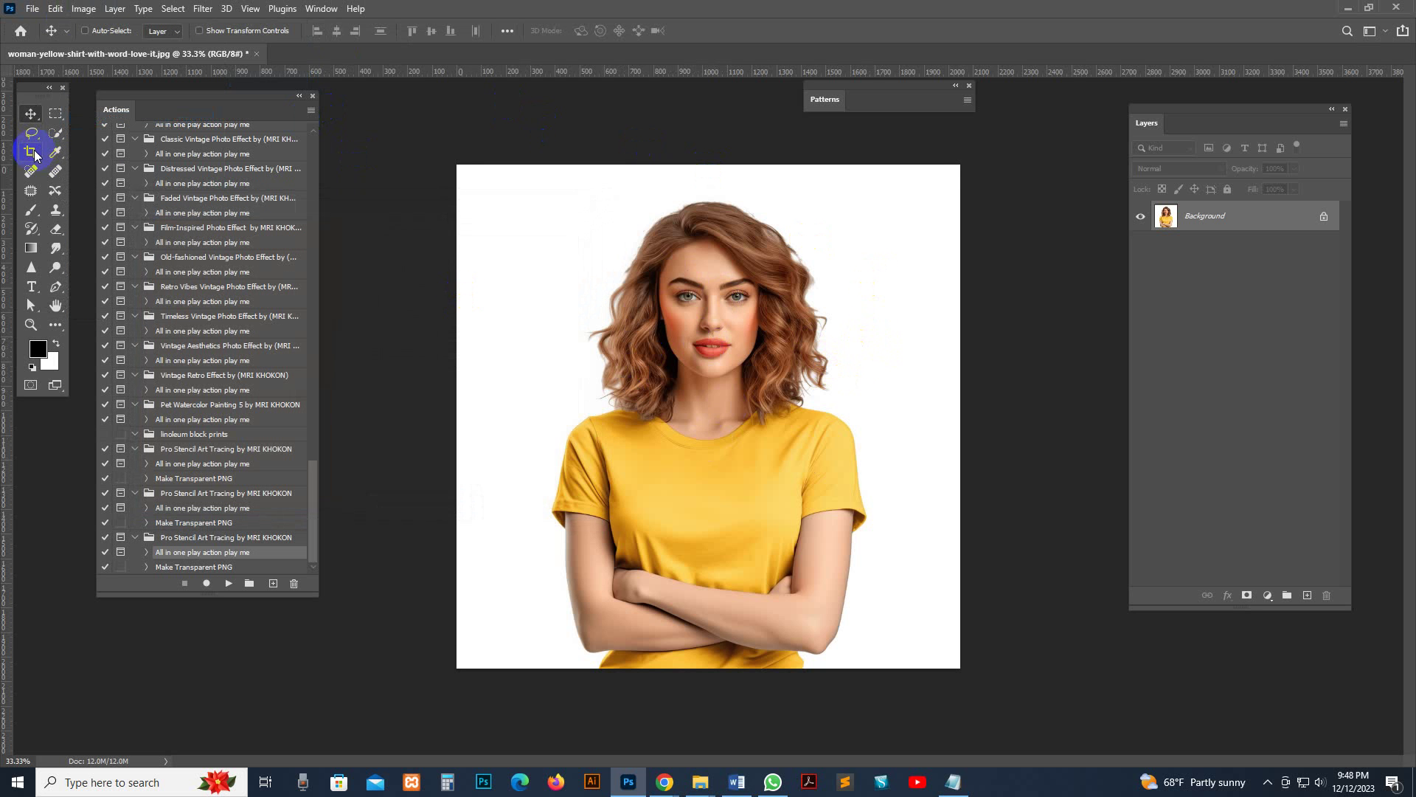
Step: Drag the crop box out past the left, right and top edges and commit it
click(30, 152)
drag(462, 410, 434, 415)
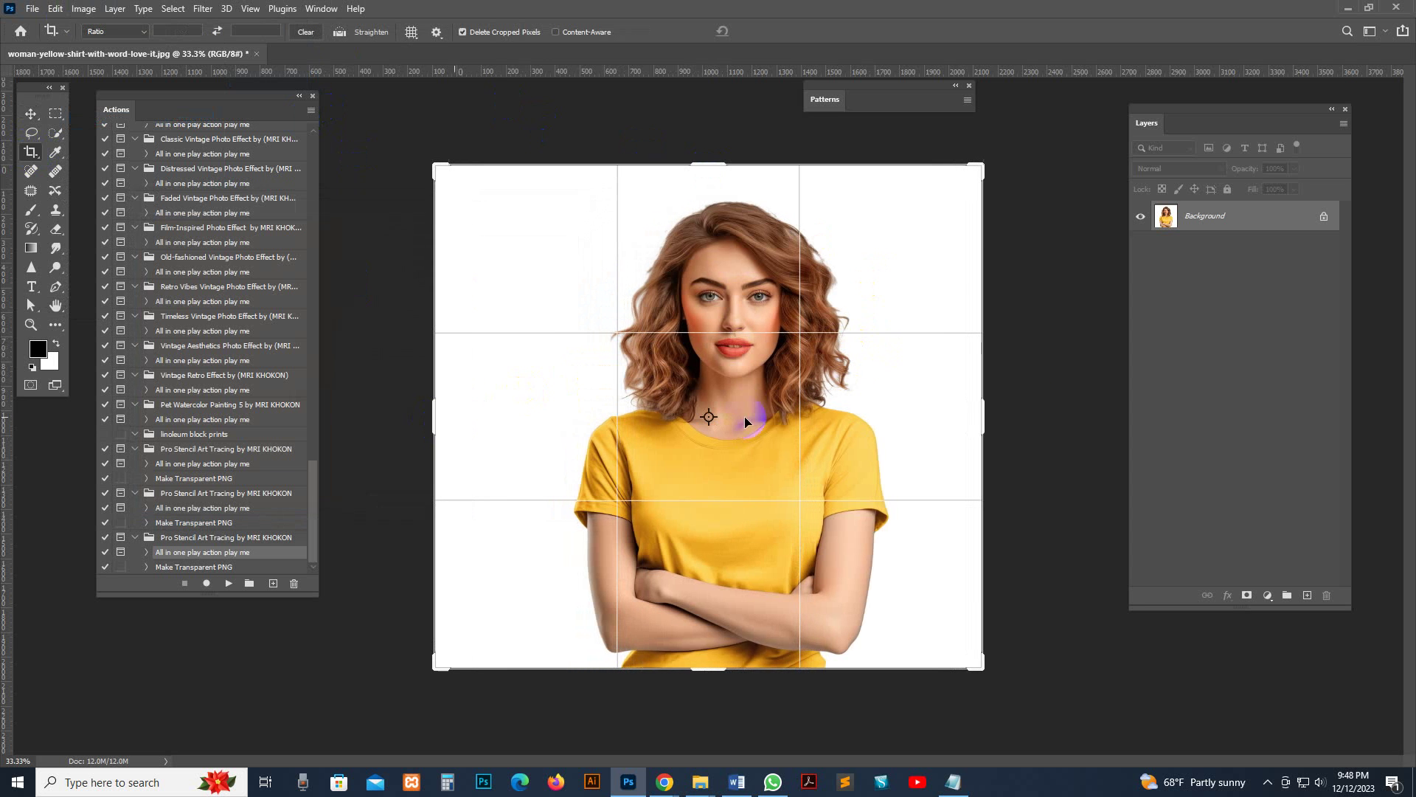
drag(999, 411, 1011, 414)
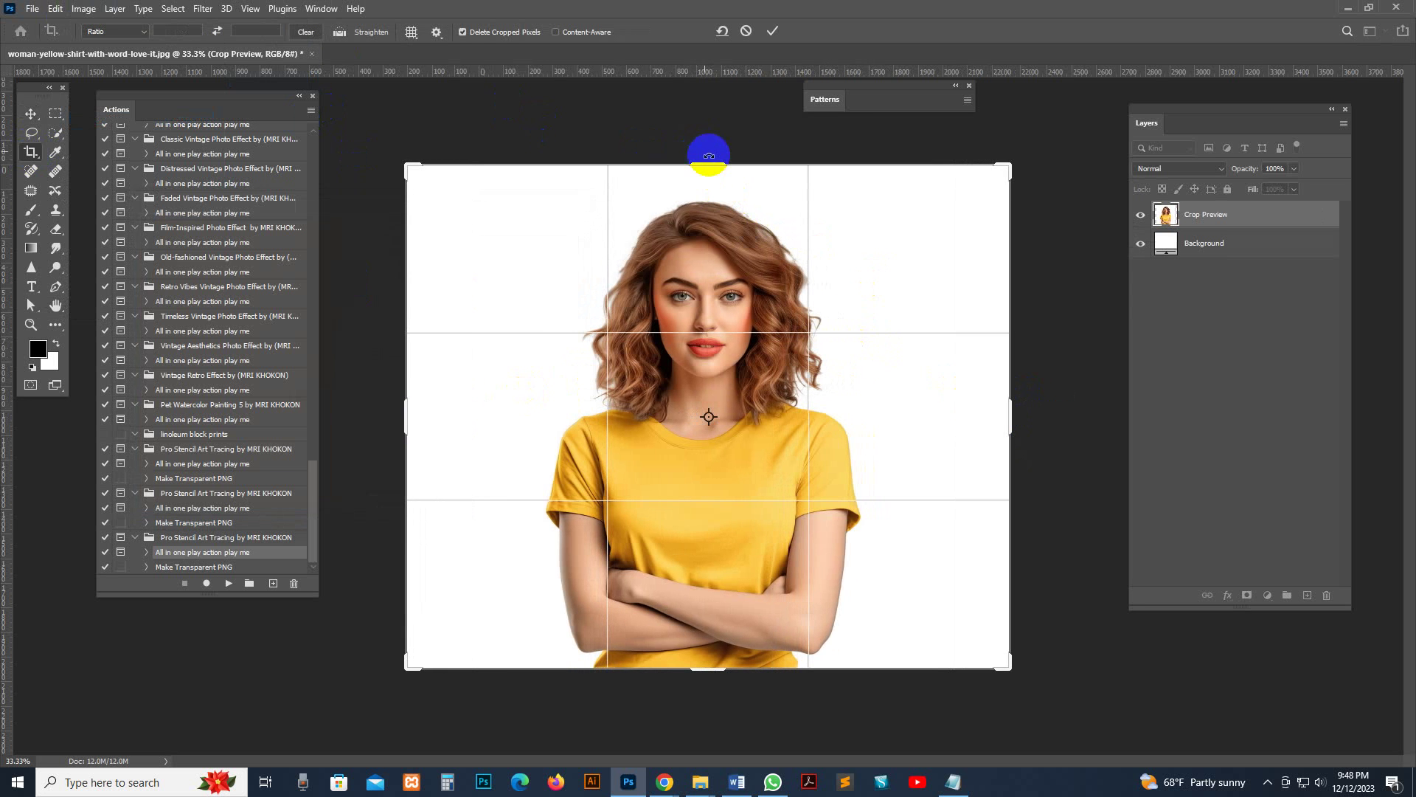
drag(709, 156, 711, 145)
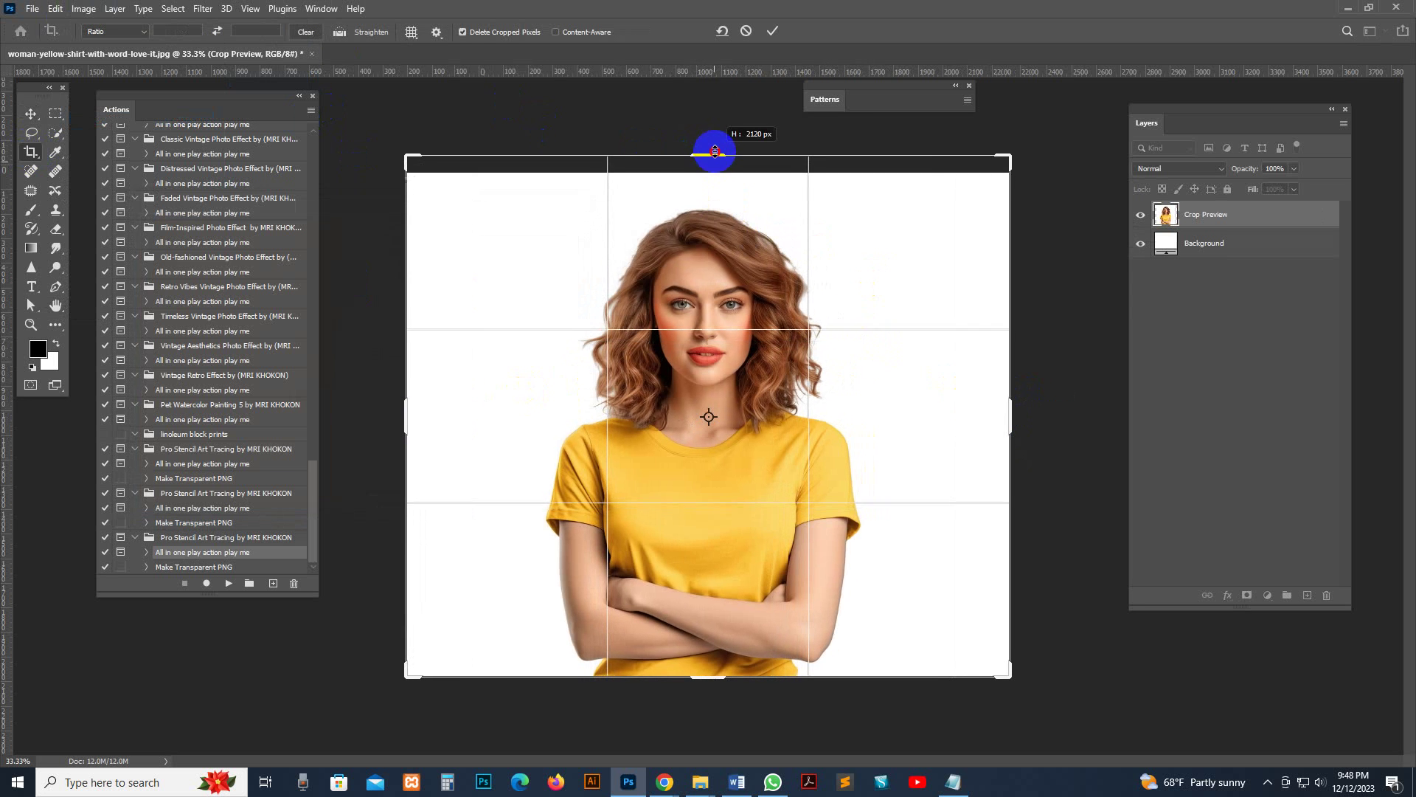
click(30, 114)
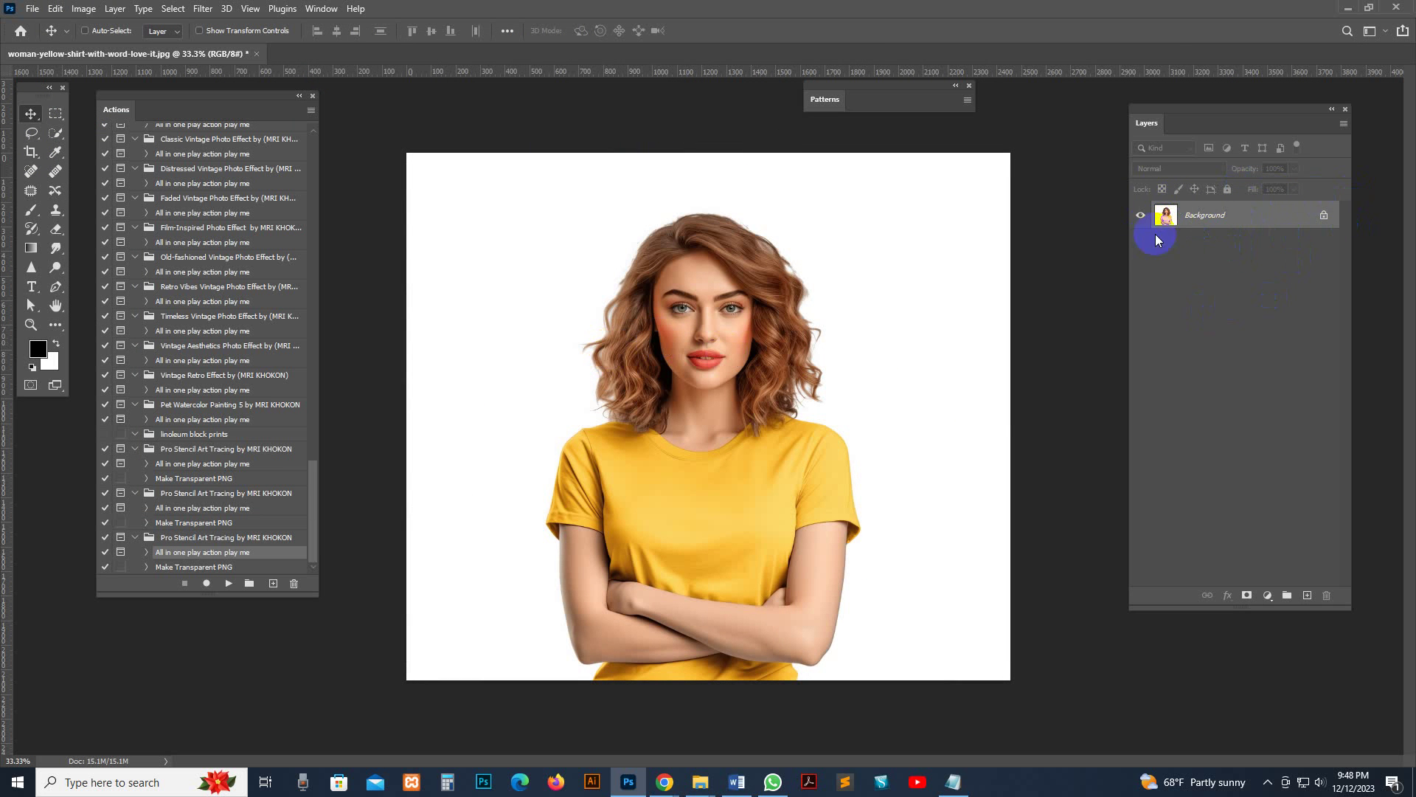
Step: Select the woman with Quick Selection and add a new empty layer named brush
mouse_move(53, 133)
mouse_down()
mouse_move(105, 144)
mouse_move(79, 138)
mouse_up()
click(105, 135)
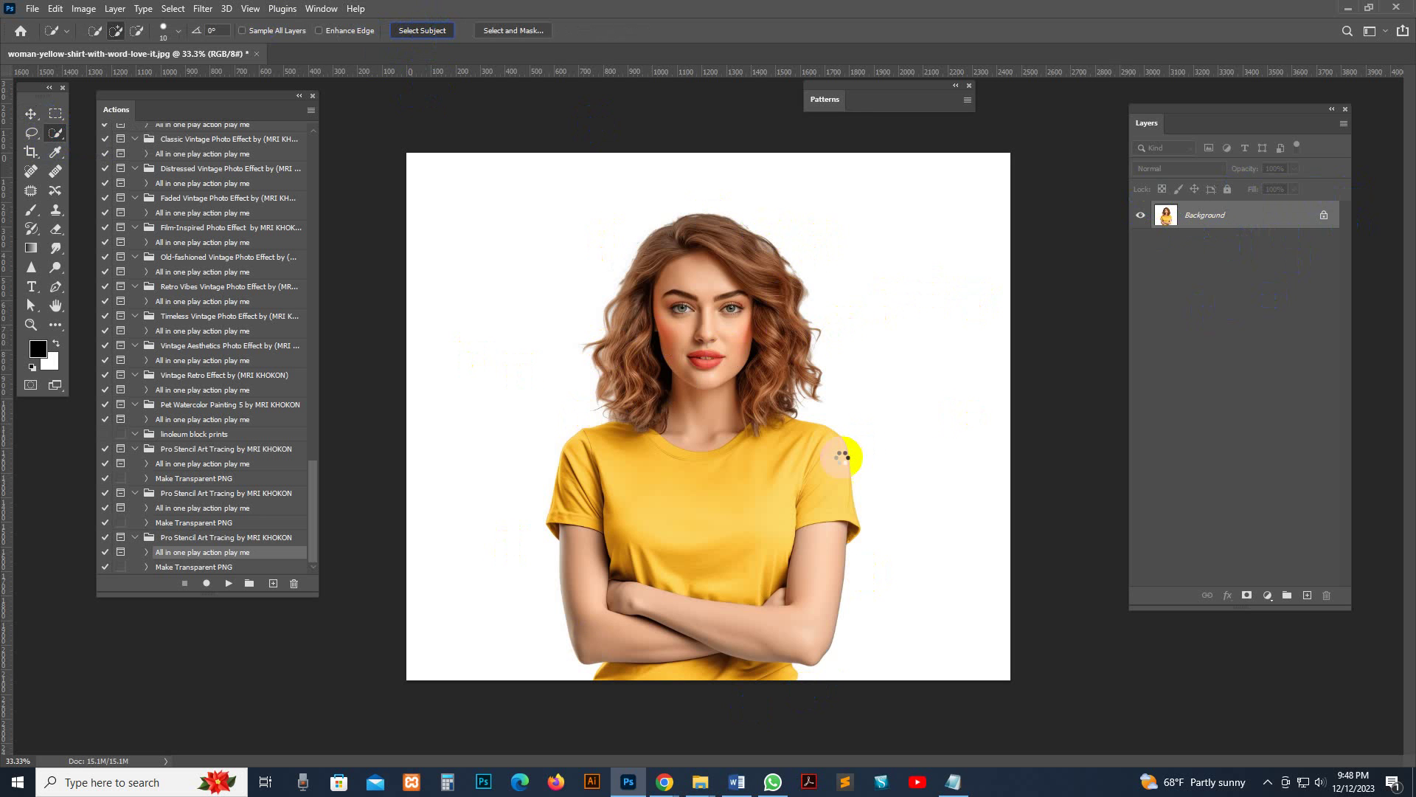
click(1308, 596)
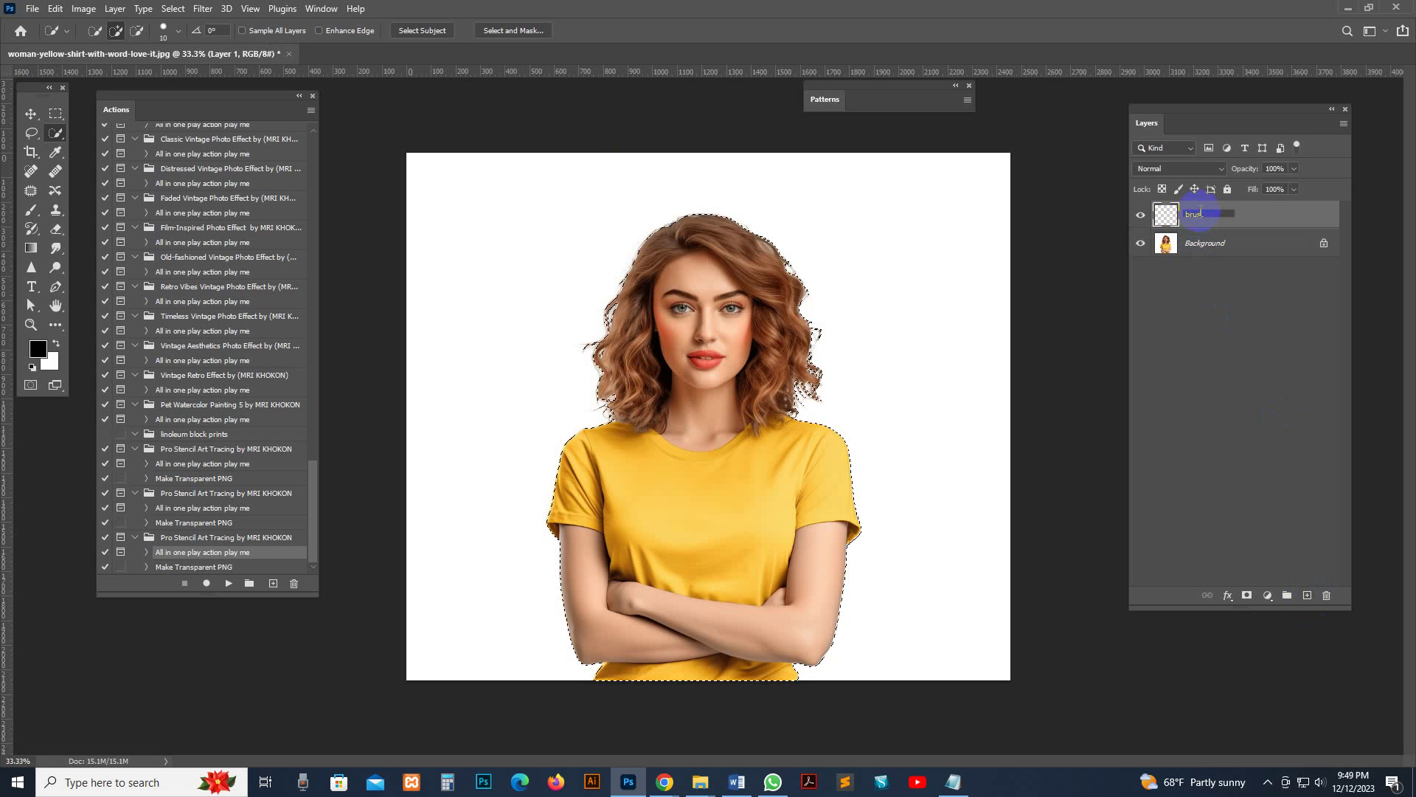
key(Return)
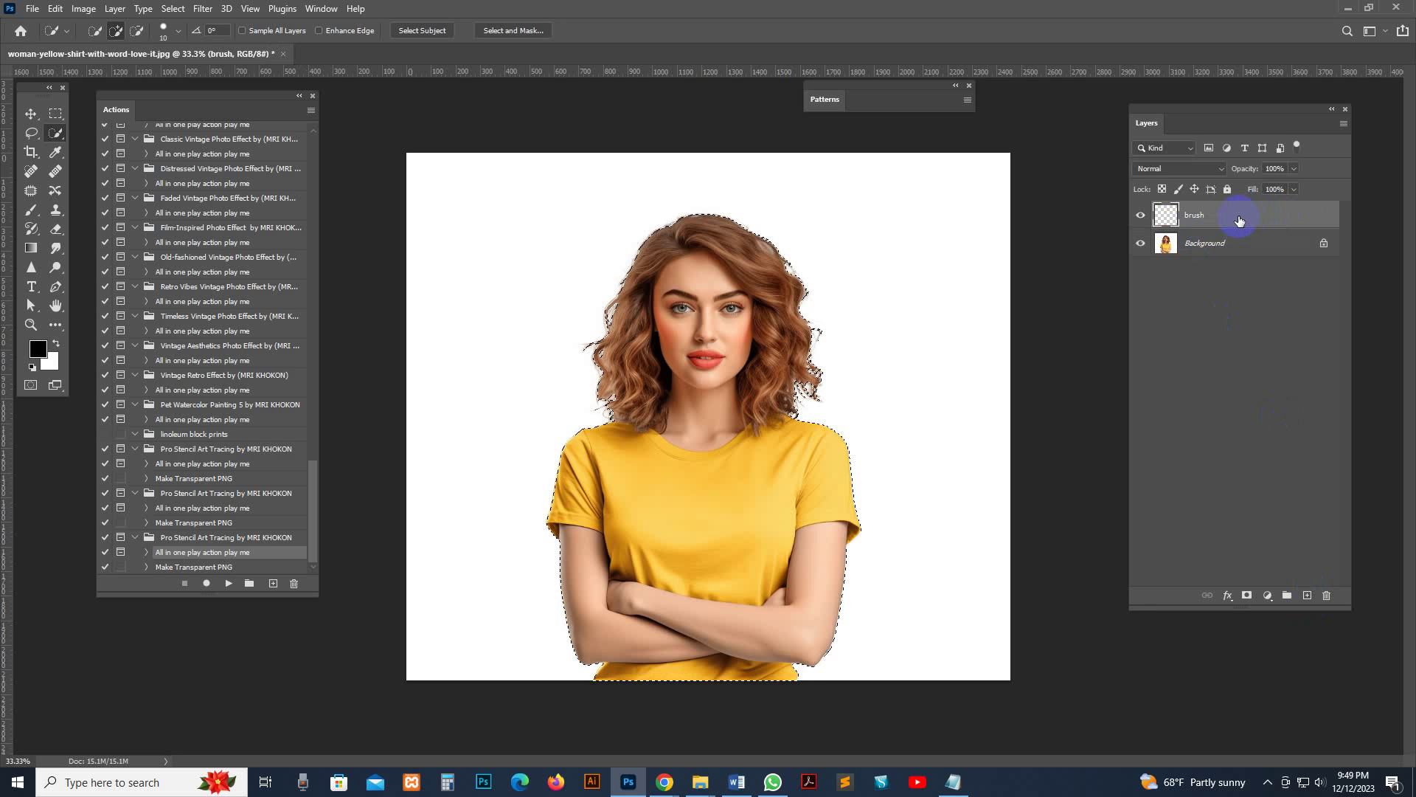
click(31, 114)
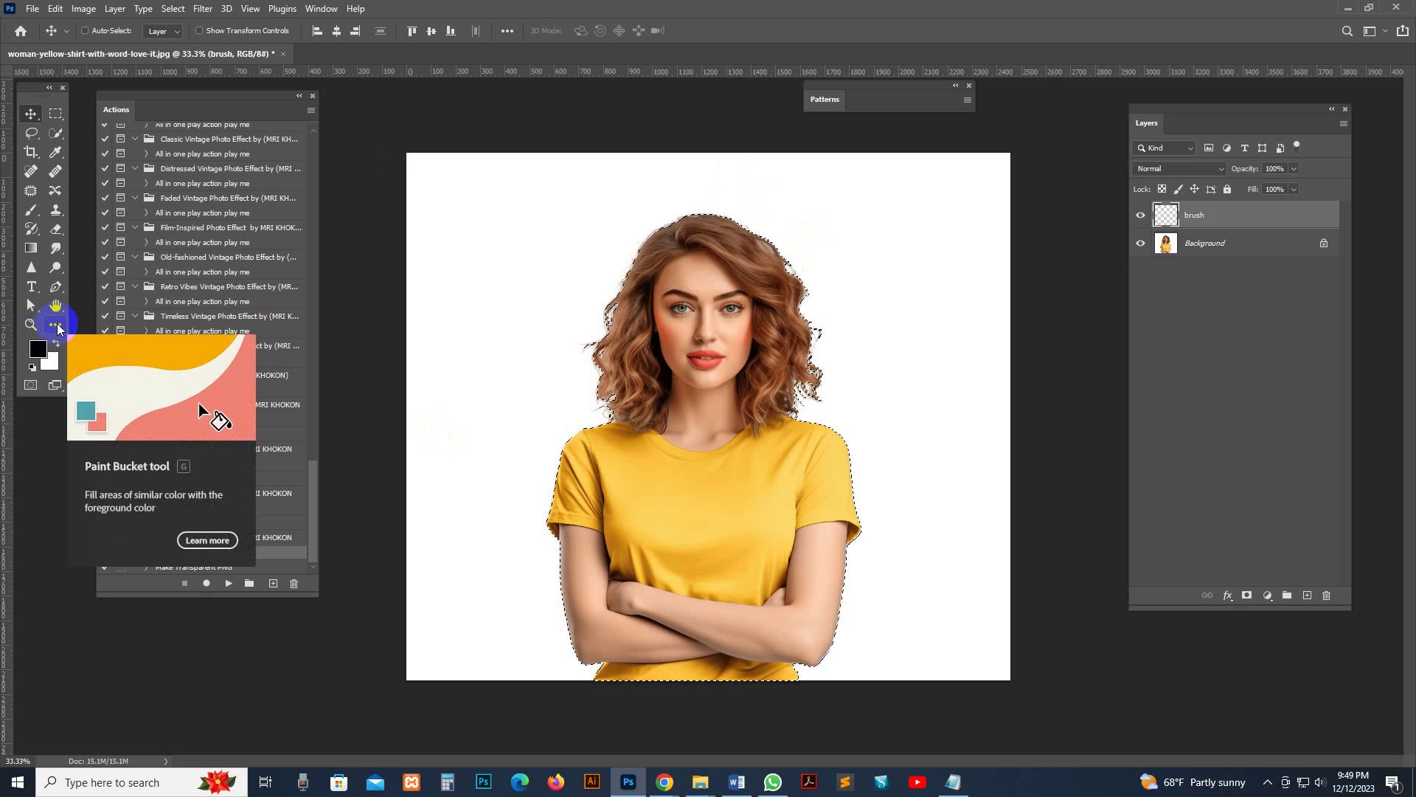
drag(57, 327, 87, 498)
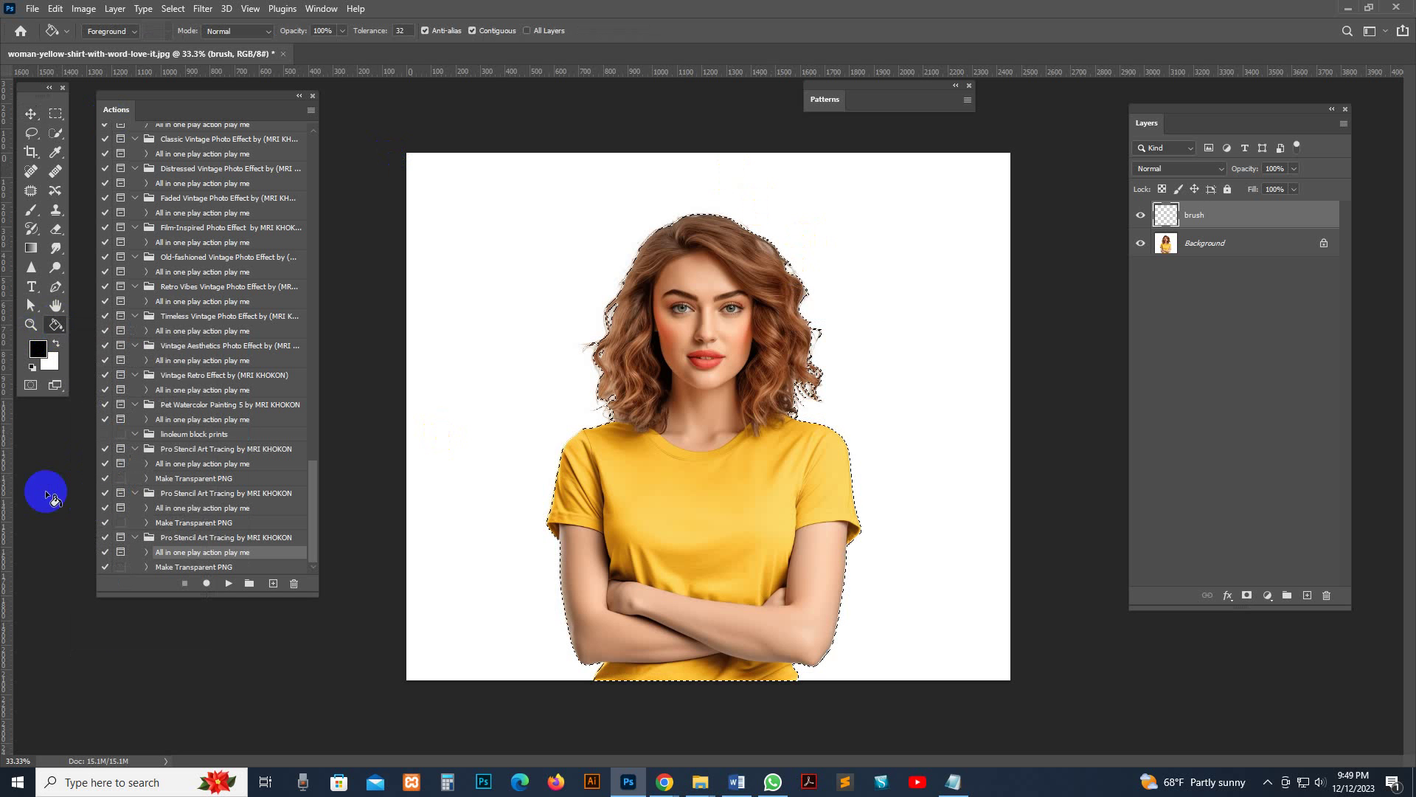
Step: Fill the selected woman silhouette with red on the brush layer using the Paint Bucket
click(38, 348)
click(1179, 464)
click(1360, 439)
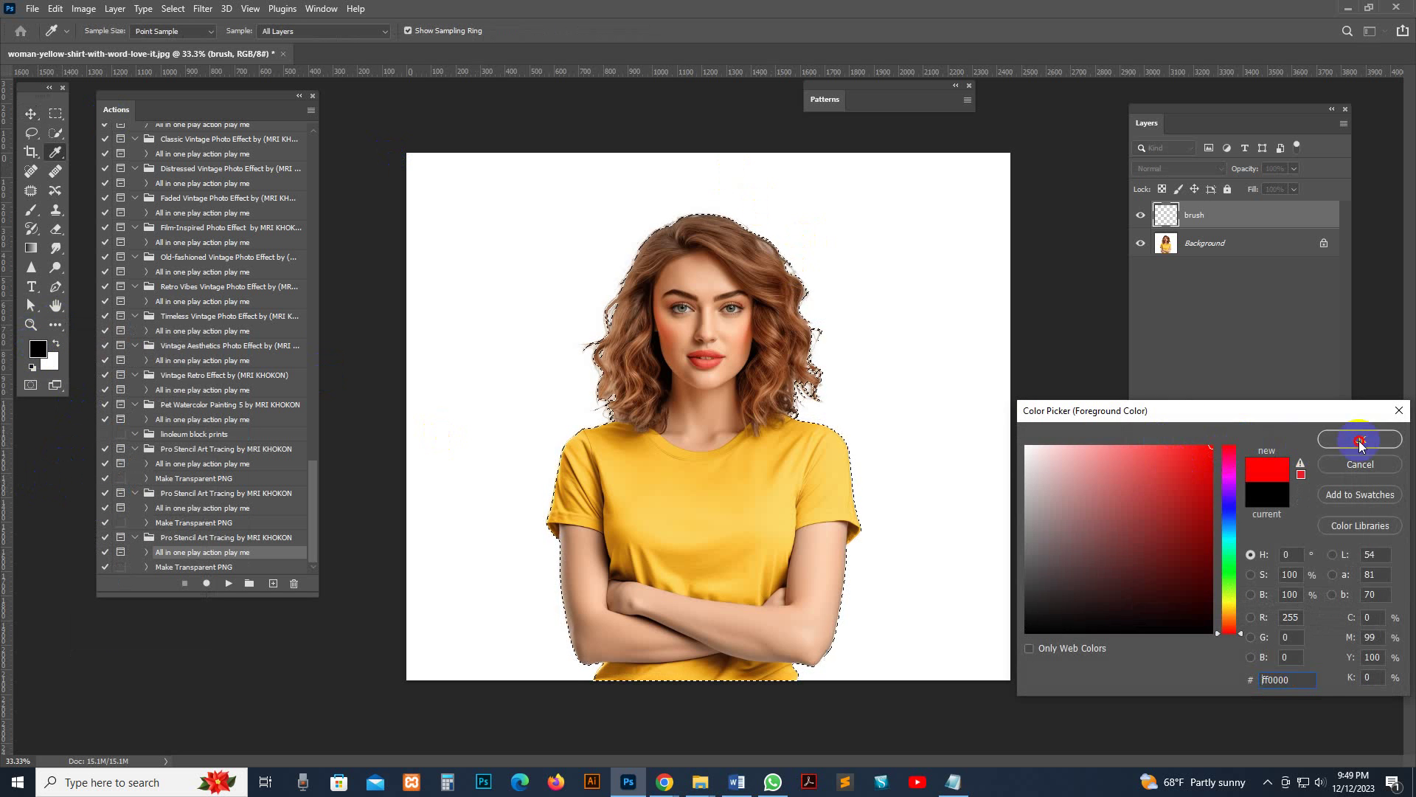
mouse_move(62, 329)
mouse_down()
mouse_move(122, 491)
mouse_move(108, 499)
mouse_up()
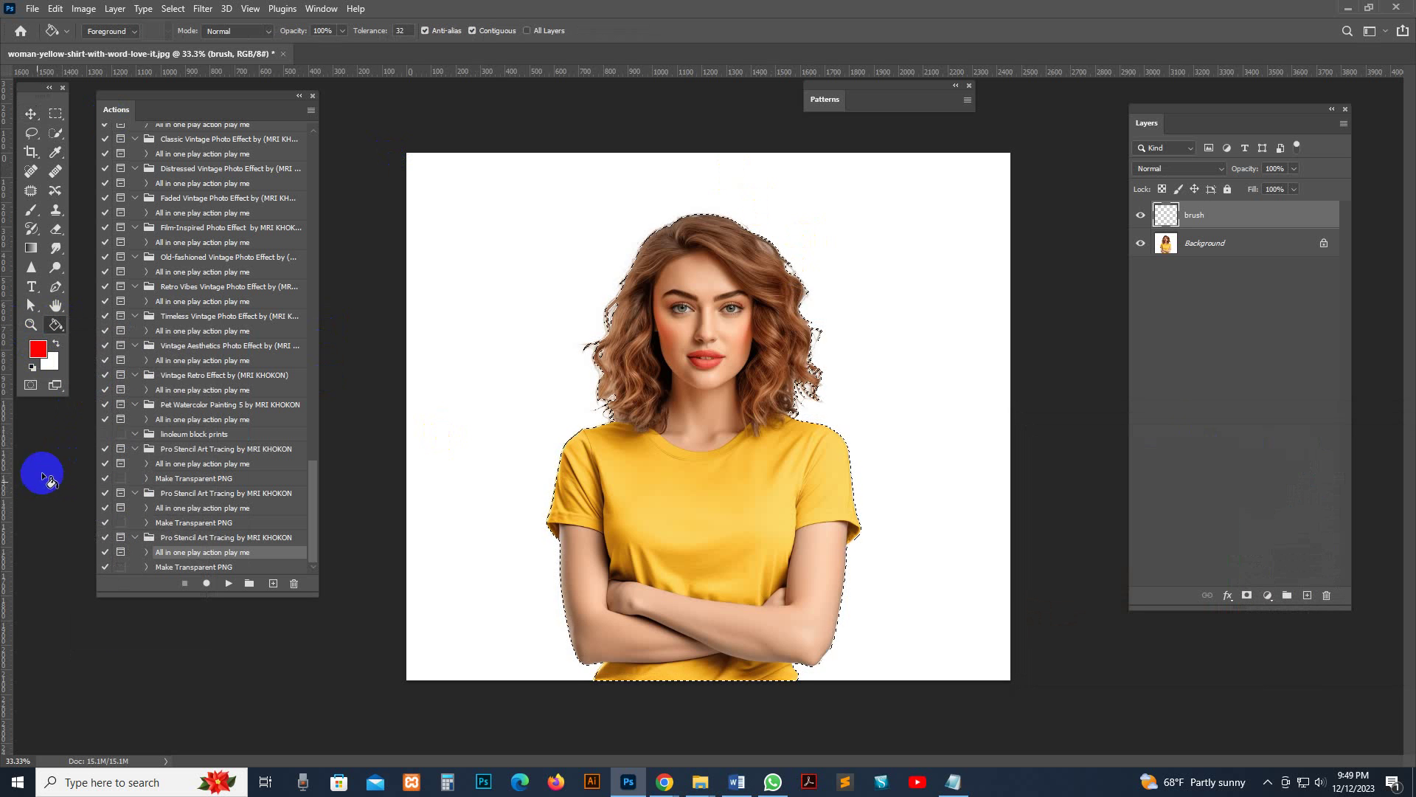
click(723, 316)
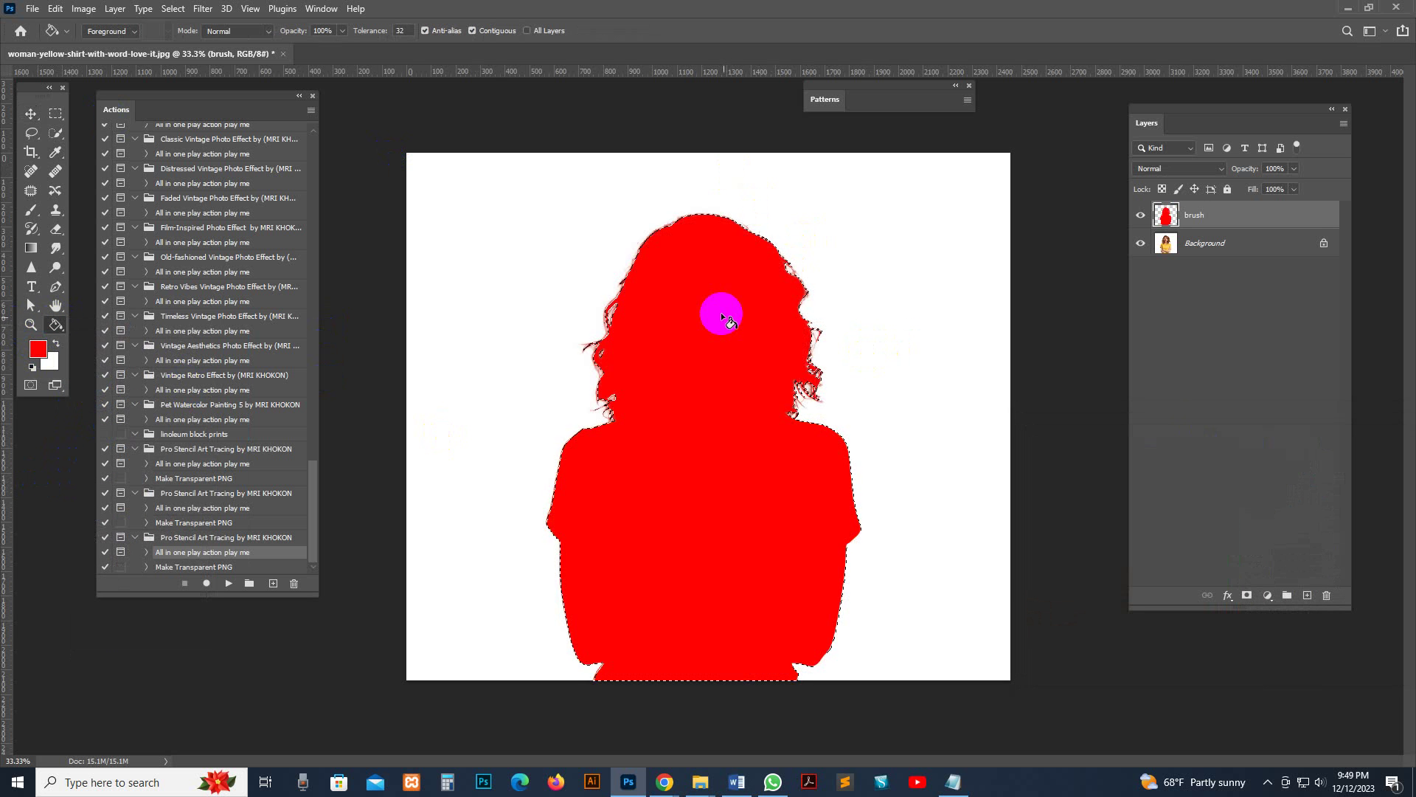
click(1141, 215)
click(1141, 216)
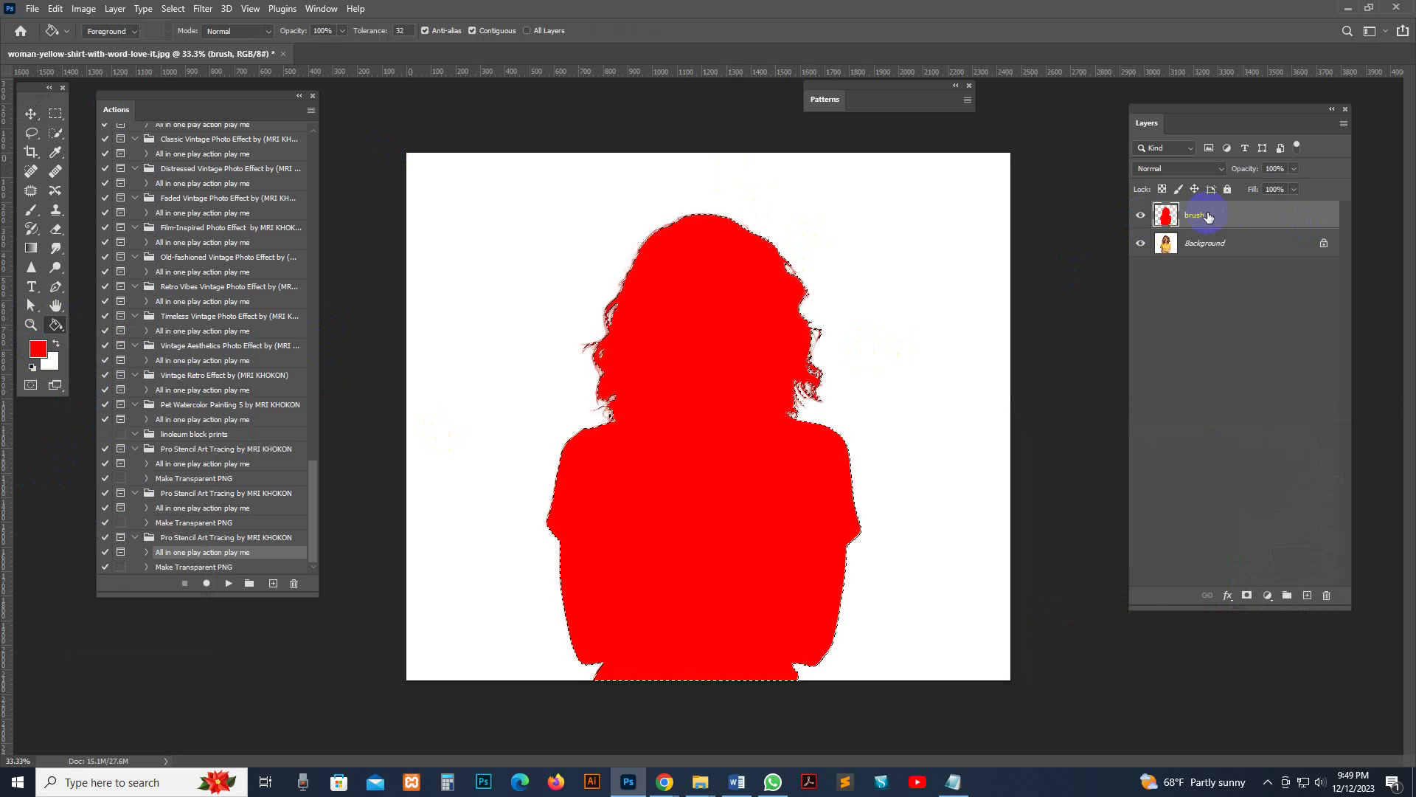
Step: Zoom in on the red silhouette and clear the selection with Select > Deselect
key(ctrl+plus)
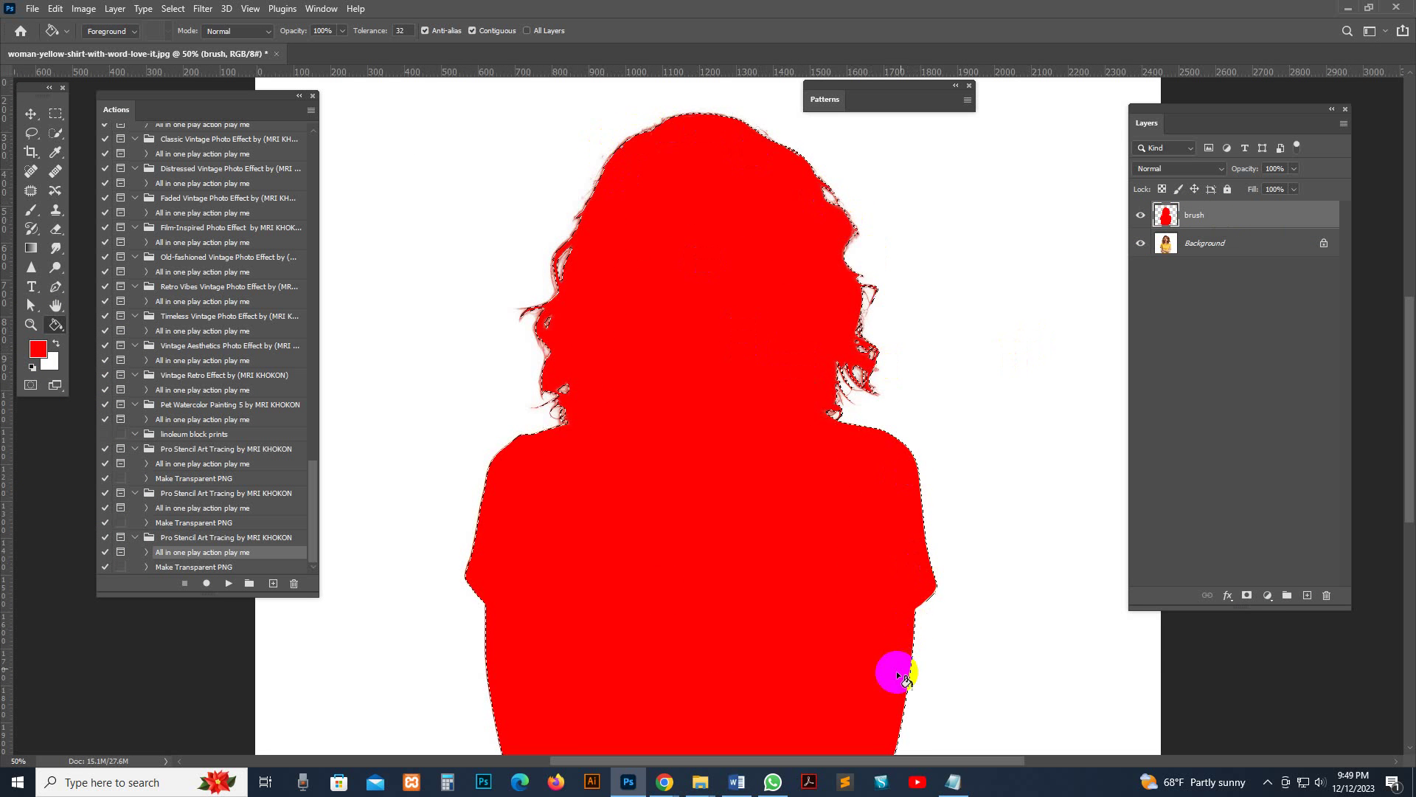
click(30, 114)
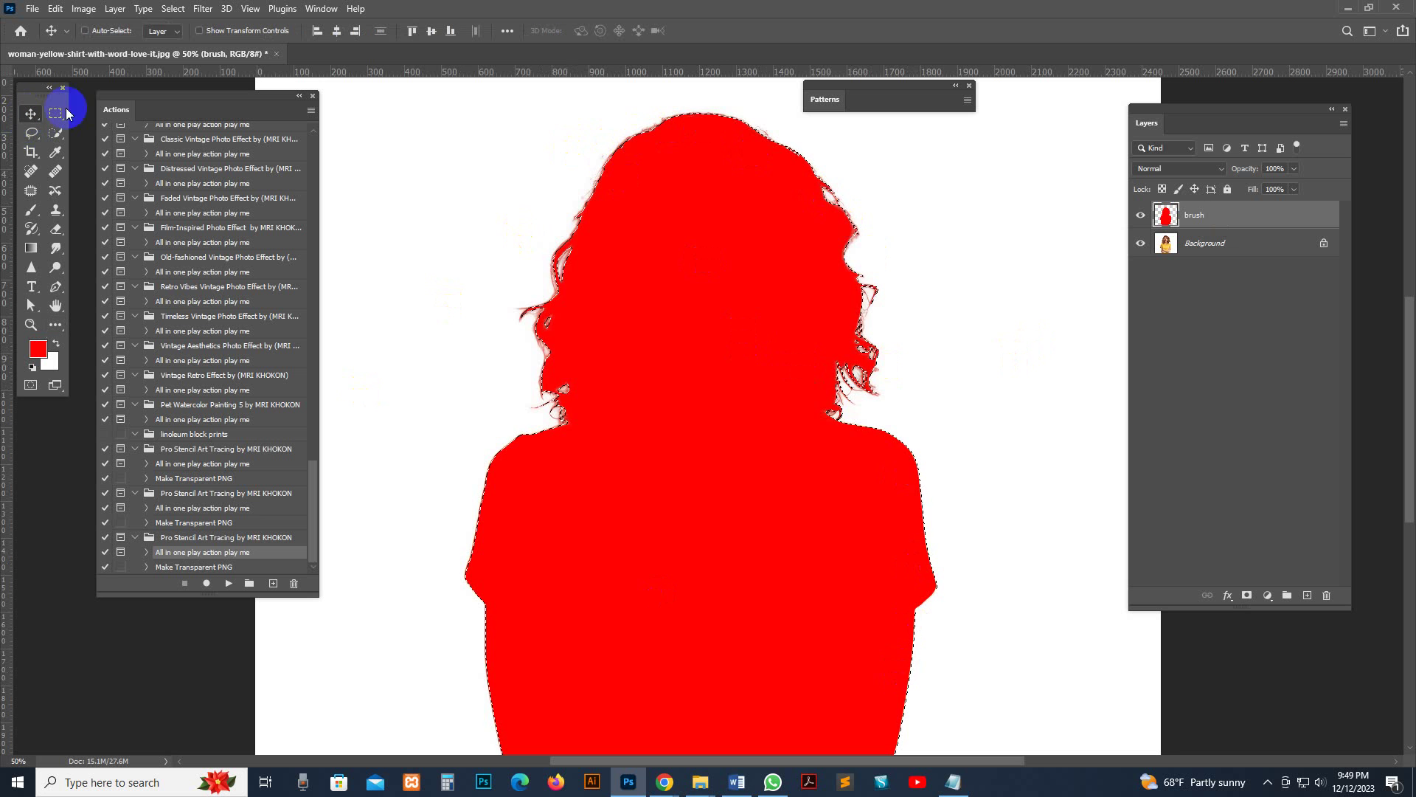
click(177, 10)
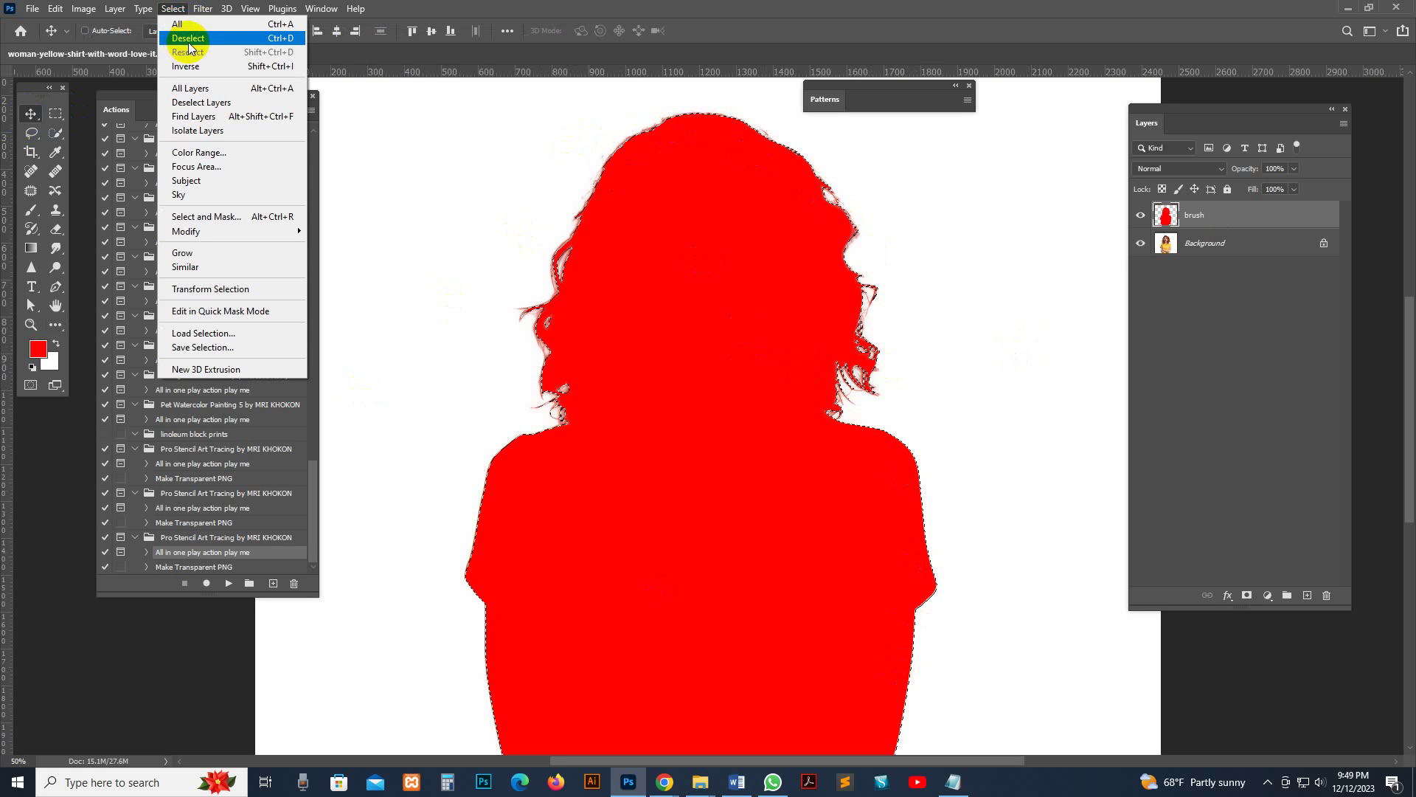
click(188, 37)
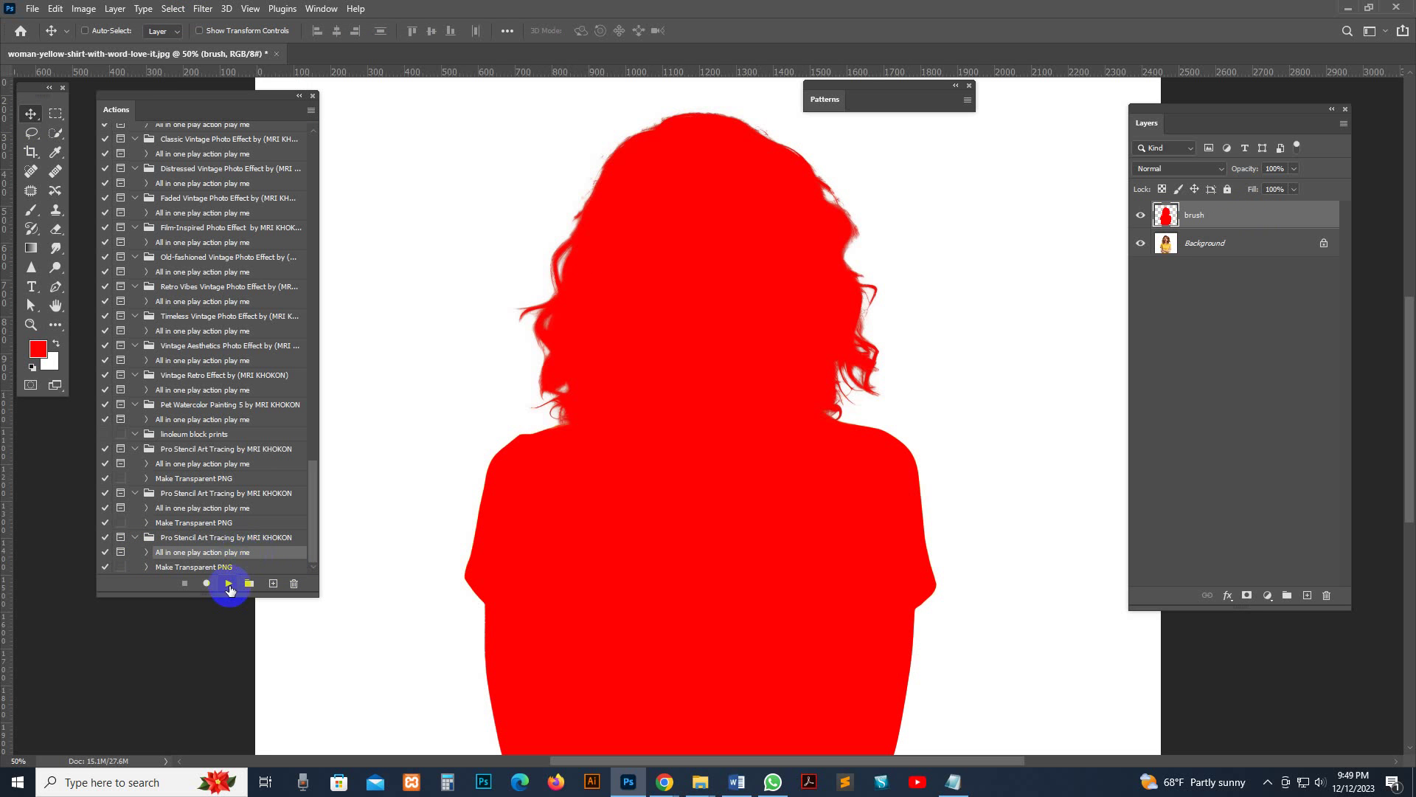
Step: Play the Pro Stencil Art Tracing 'All in one play action' on the woman photo
click(229, 584)
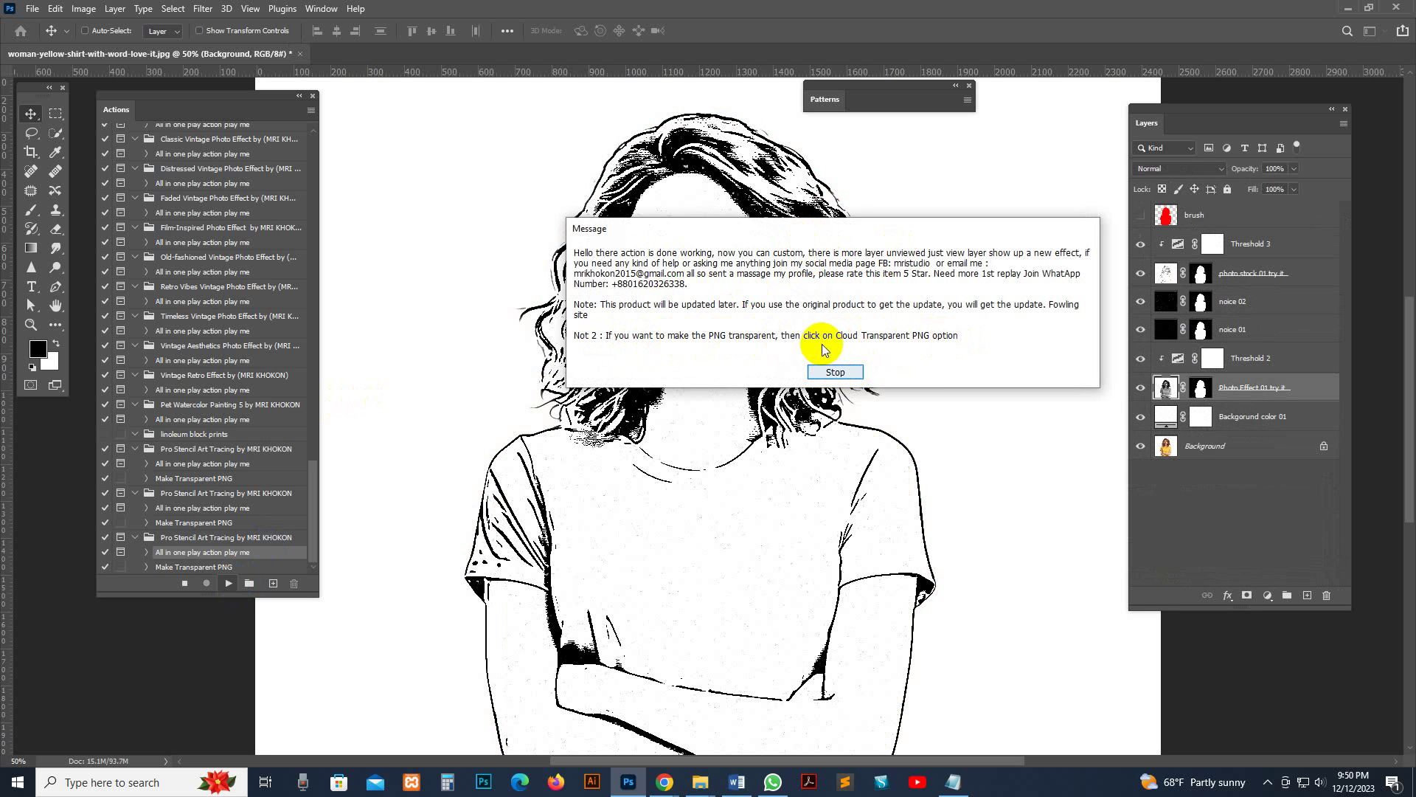
Step: Dismiss the action's completion message and zoom in on the woman's face
click(841, 372)
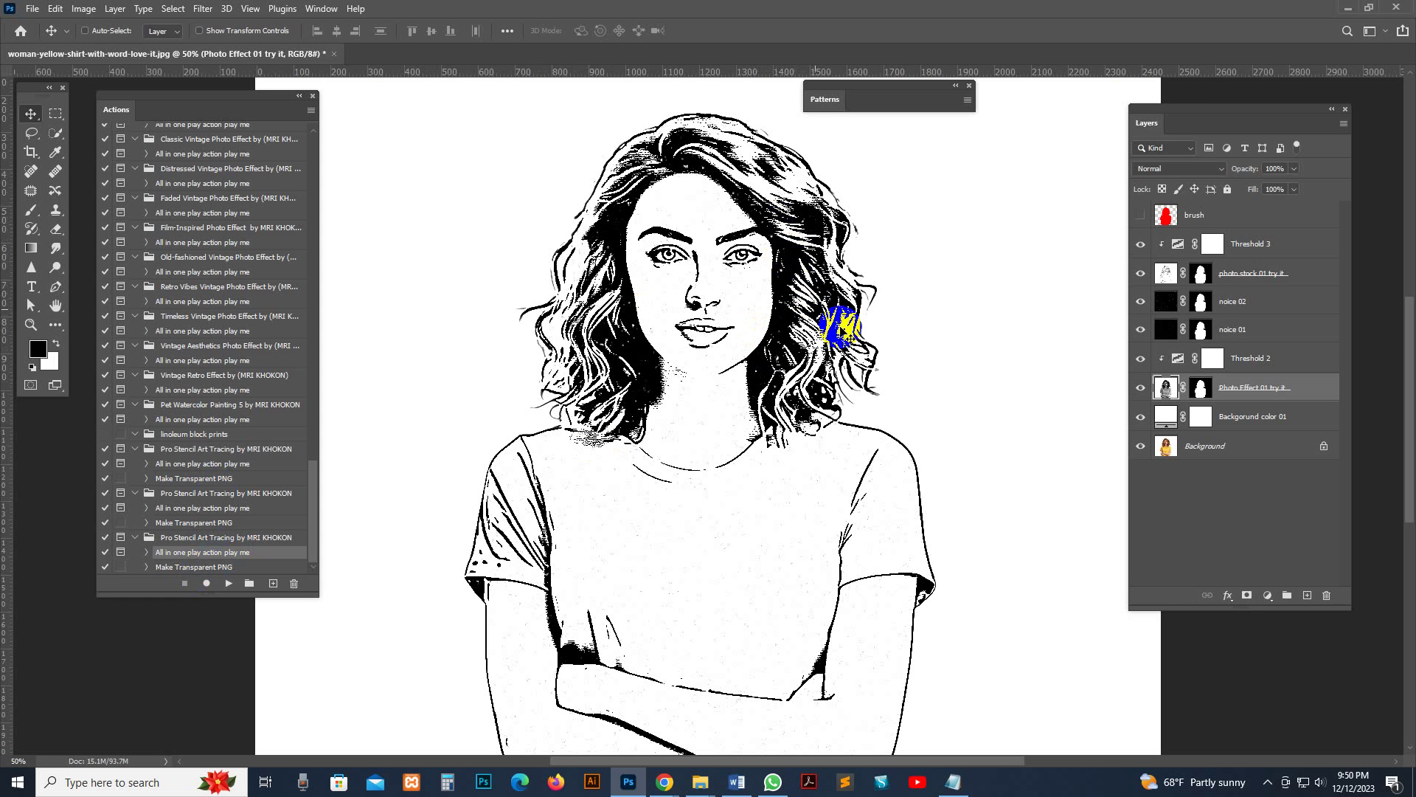
key(z)
click(771, 277)
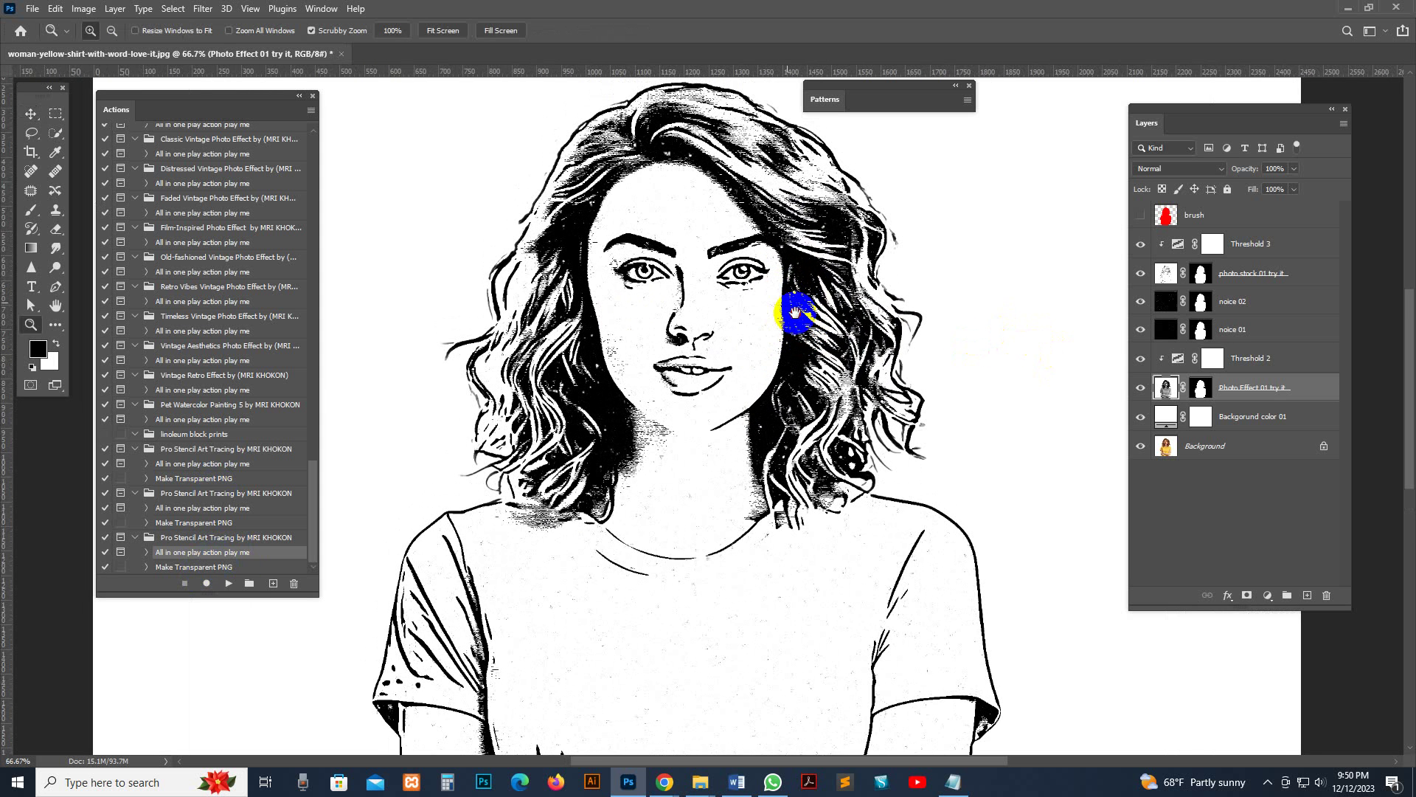
click(767, 256)
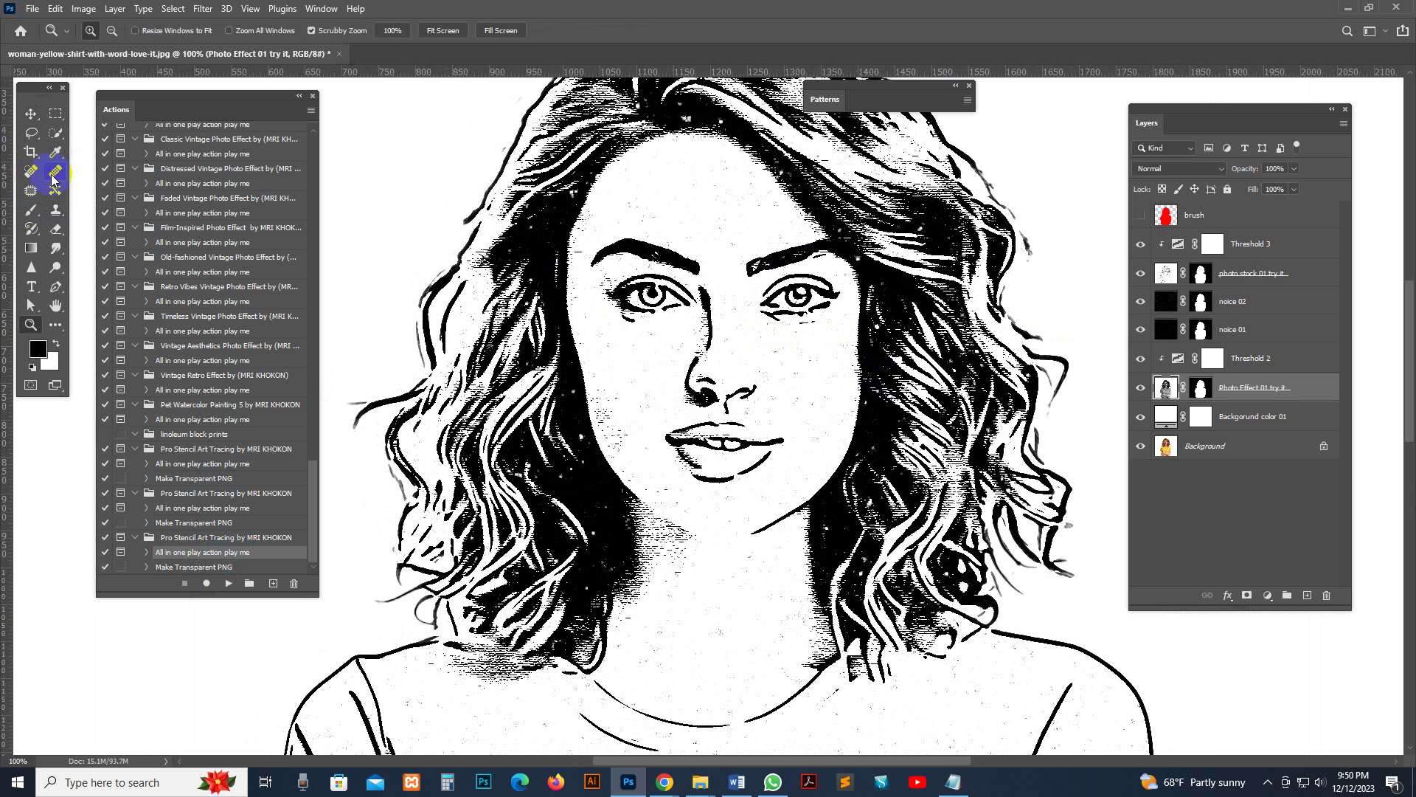
Step: Touch up the stencil with small brush strokes around the right eye and lips
click(31, 212)
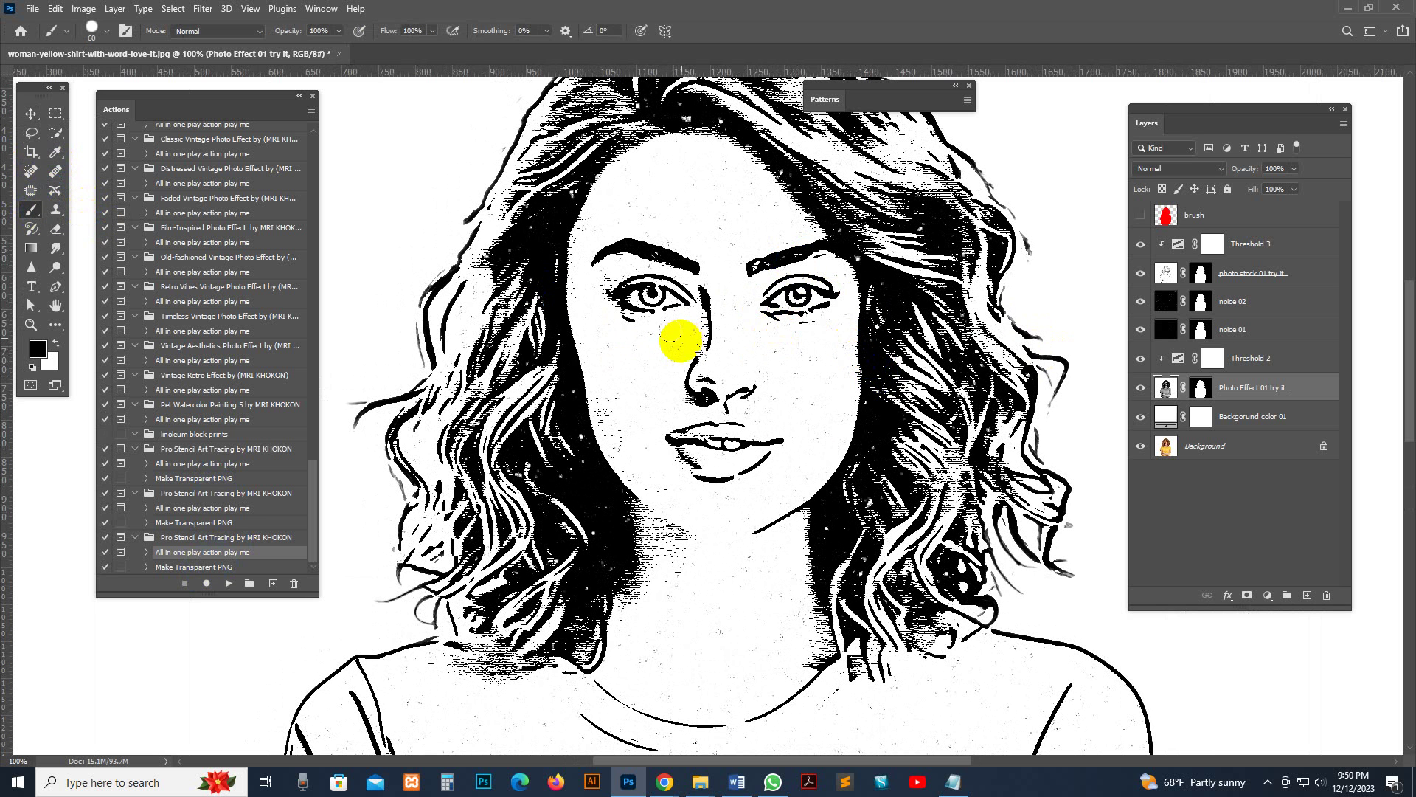
key(bracketleft)
key(bracketleft)
key(bracketleft)
mouse_move(806, 307)
mouse_down()
mouse_move(782, 278)
mouse_move(802, 315)
mouse_move(823, 317)
mouse_move(769, 315)
mouse_up()
key(bracketleft)
key(bracketleft)
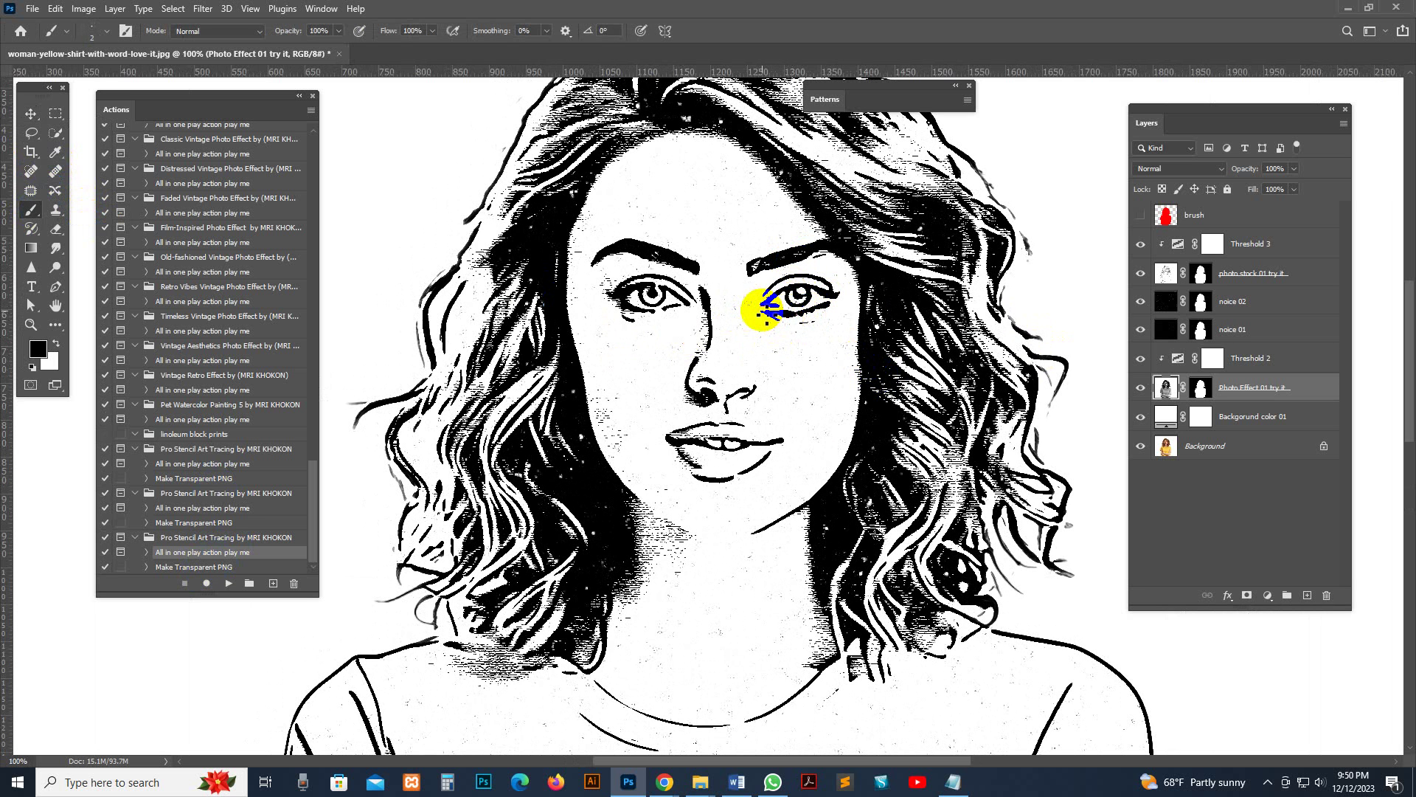
key(bracketright)
key(bracketright)
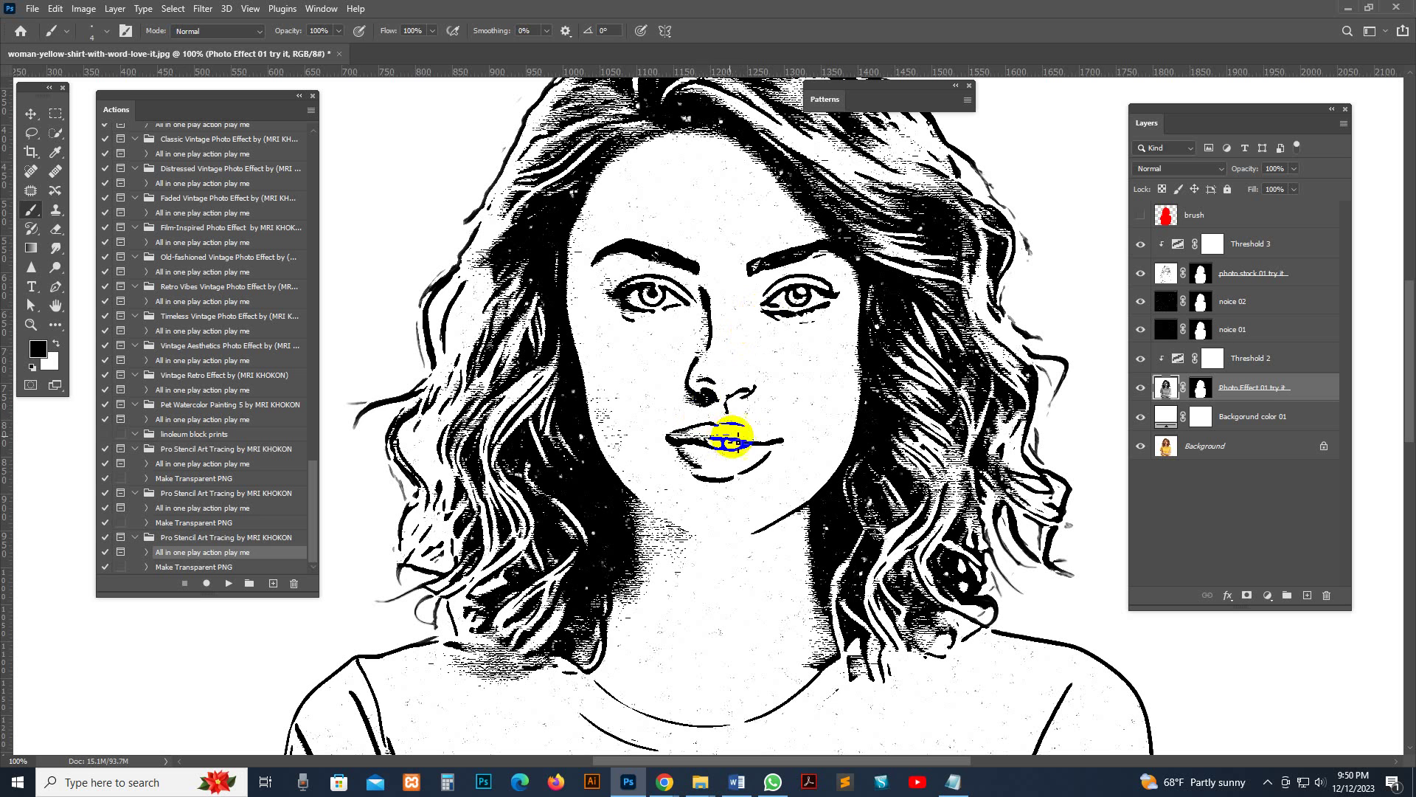
mouse_move(731, 440)
mouse_down()
mouse_move(744, 427)
mouse_move(791, 443)
mouse_move(727, 425)
mouse_move(733, 399)
mouse_move(702, 290)
mouse_move(648, 300)
mouse_move(667, 310)
mouse_move(617, 268)
mouse_move(617, 251)
mouse_up()
Step: Adjust the Threshold 2 adjustment layer's level for the stencil
click(1177, 360)
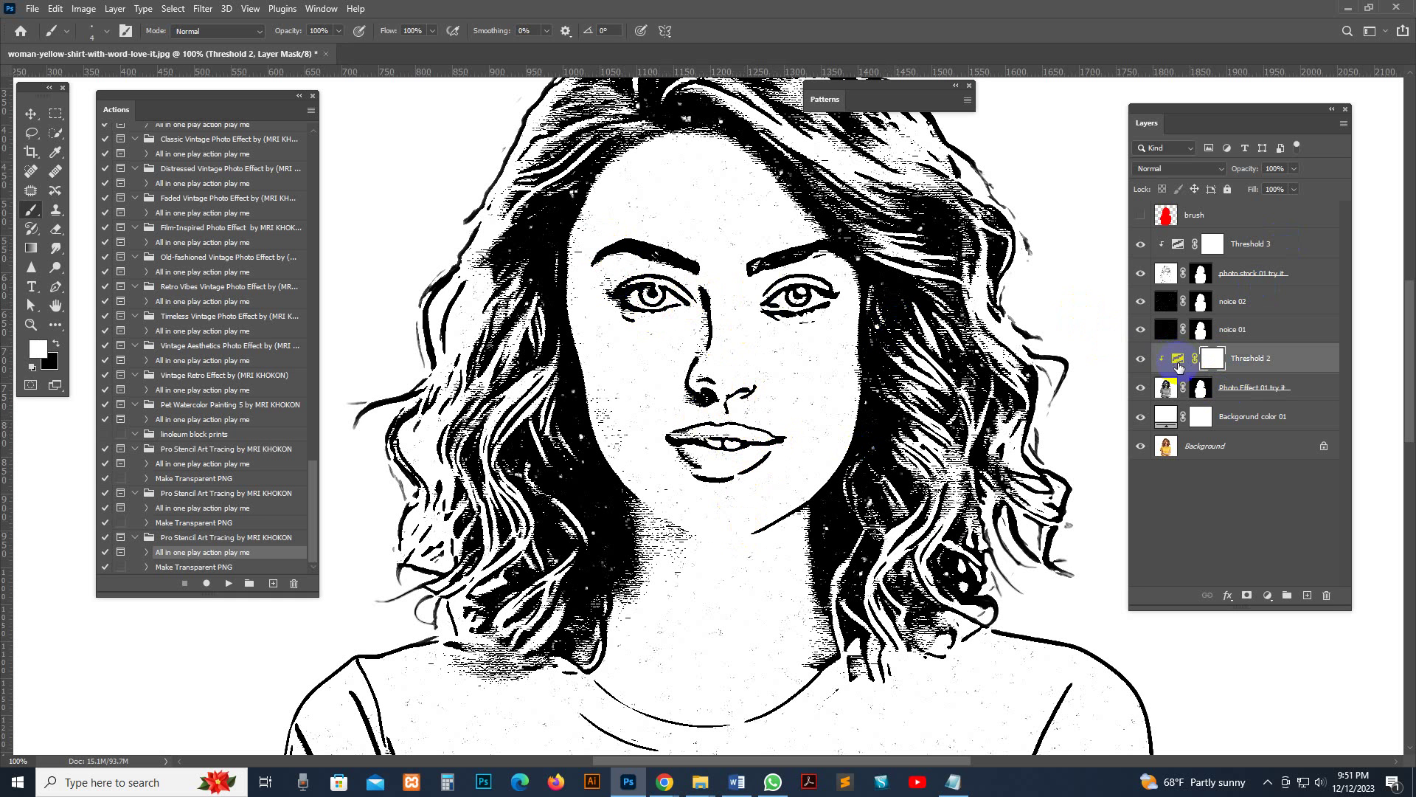
double_click(1176, 362)
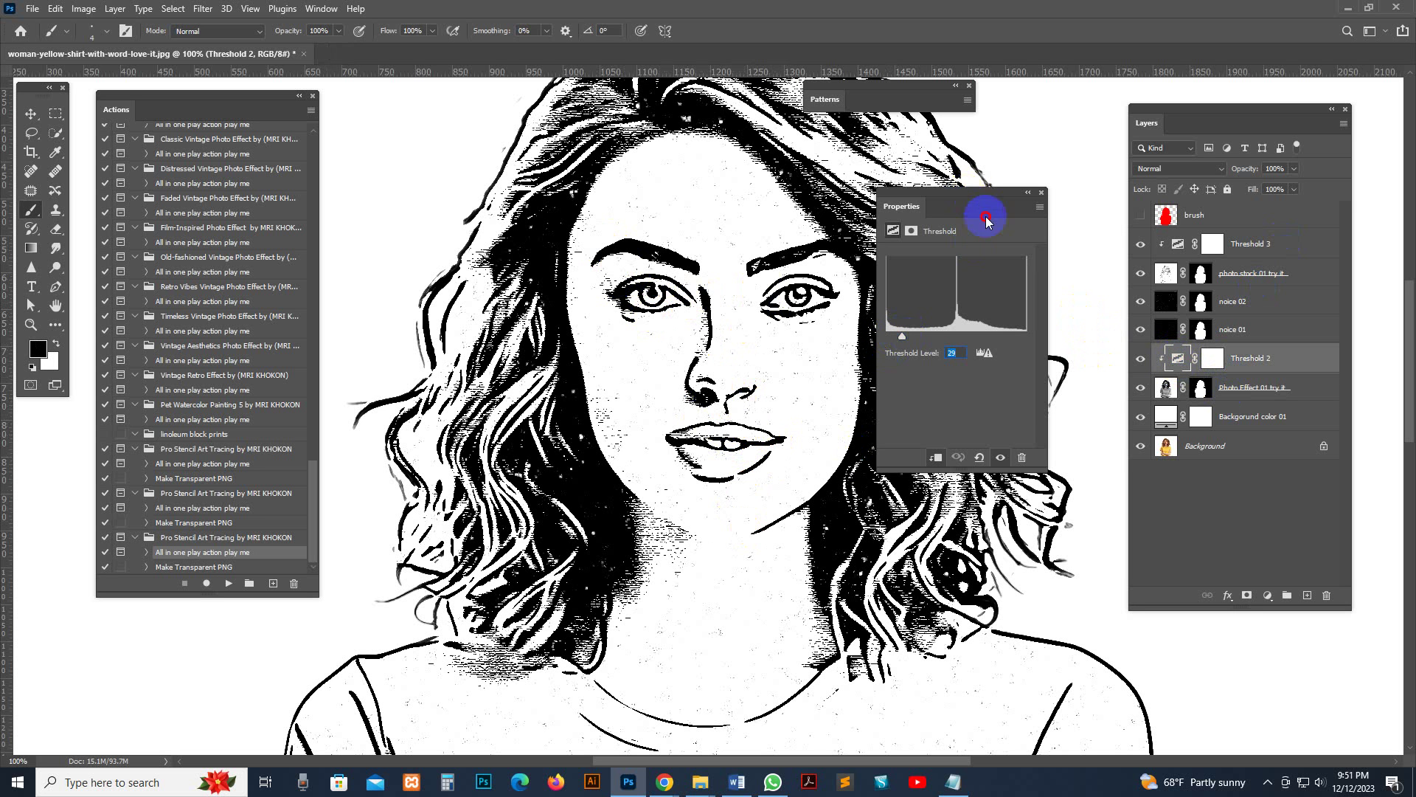
drag(985, 209, 1051, 294)
drag(962, 425, 1013, 417)
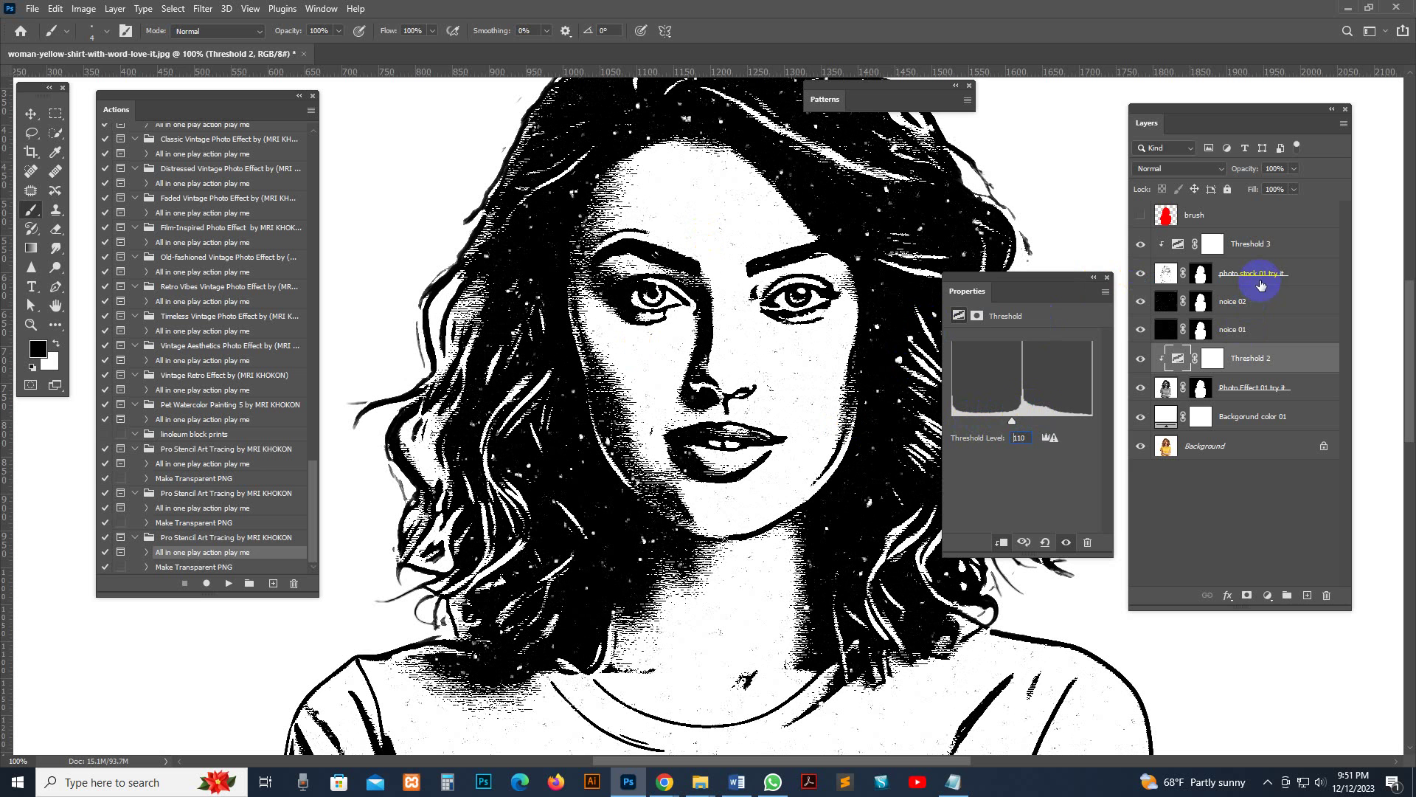
Step: Show photo stock 01 and raise Threshold 3's level from 128 to 180
click(1151, 281)
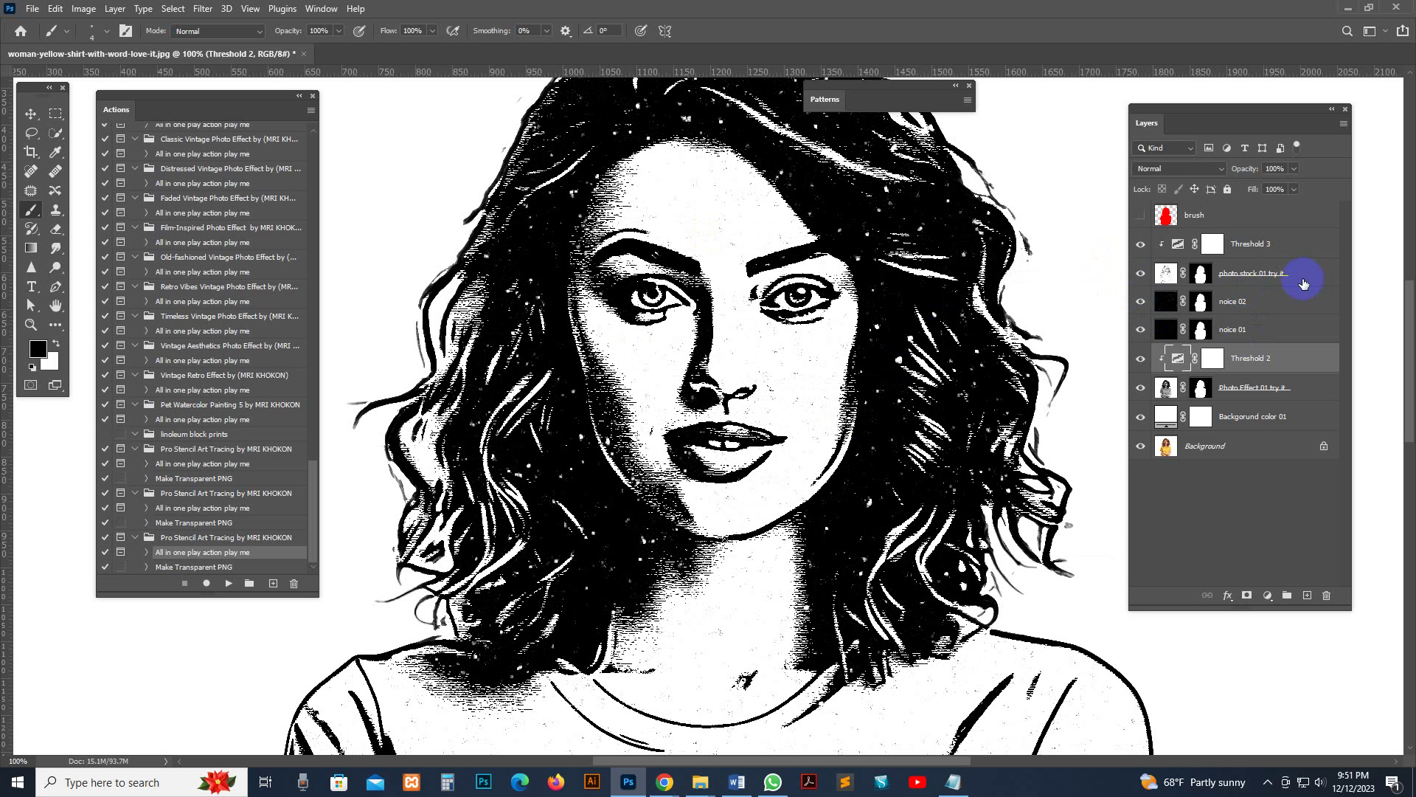
click(1141, 278)
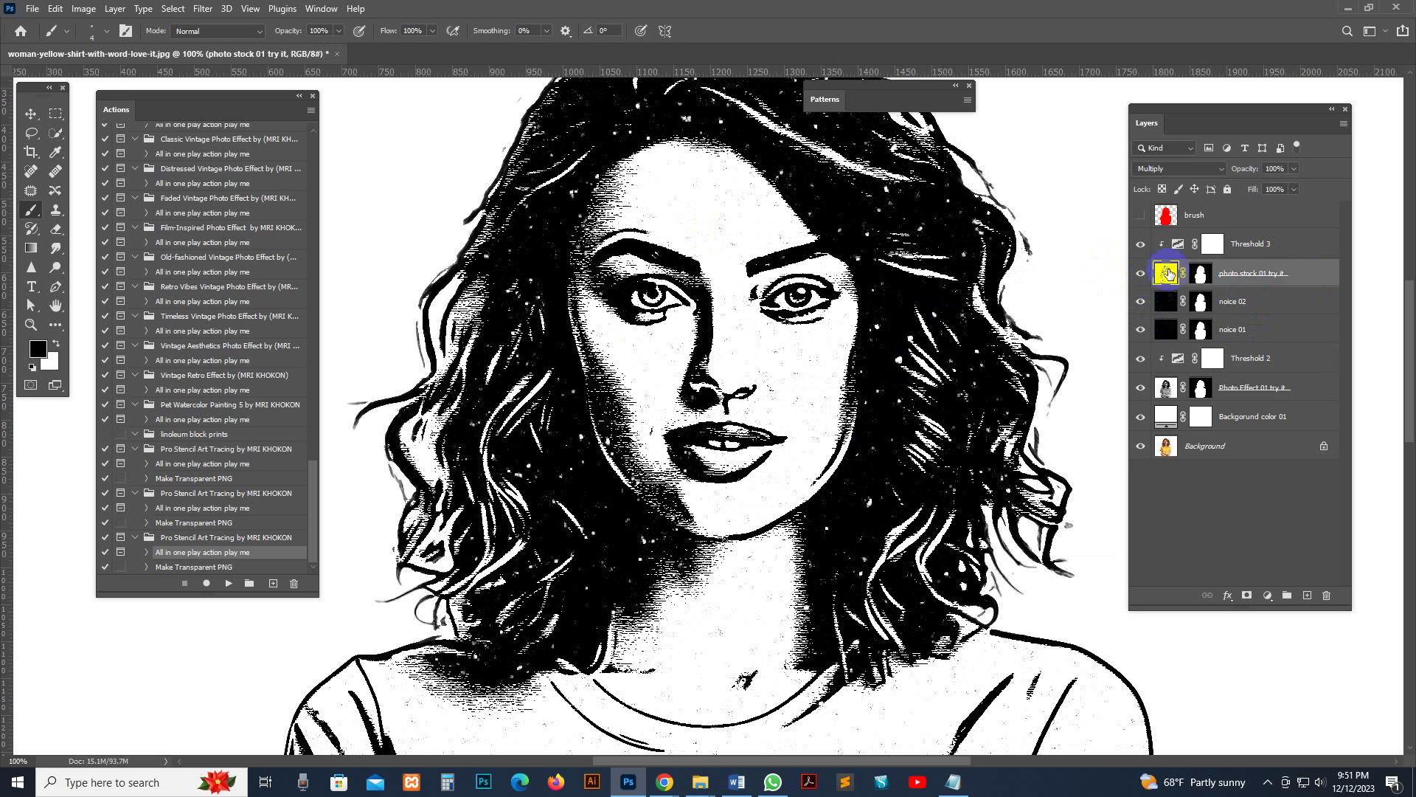
double_click(1178, 245)
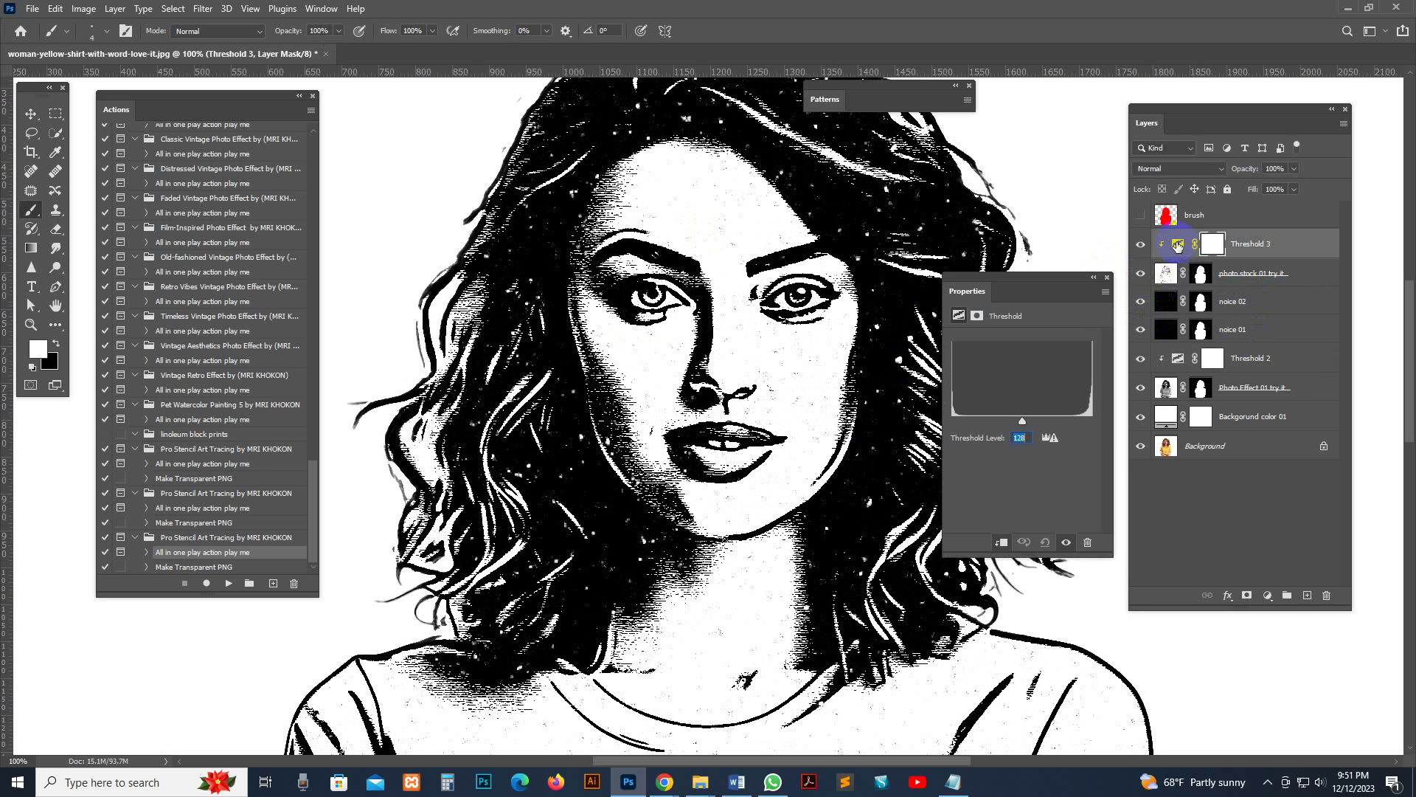
mouse_move(1037, 421)
mouse_down()
mouse_move(1065, 404)
mouse_move(1094, 413)
mouse_move(980, 413)
mouse_move(1050, 417)
mouse_up()
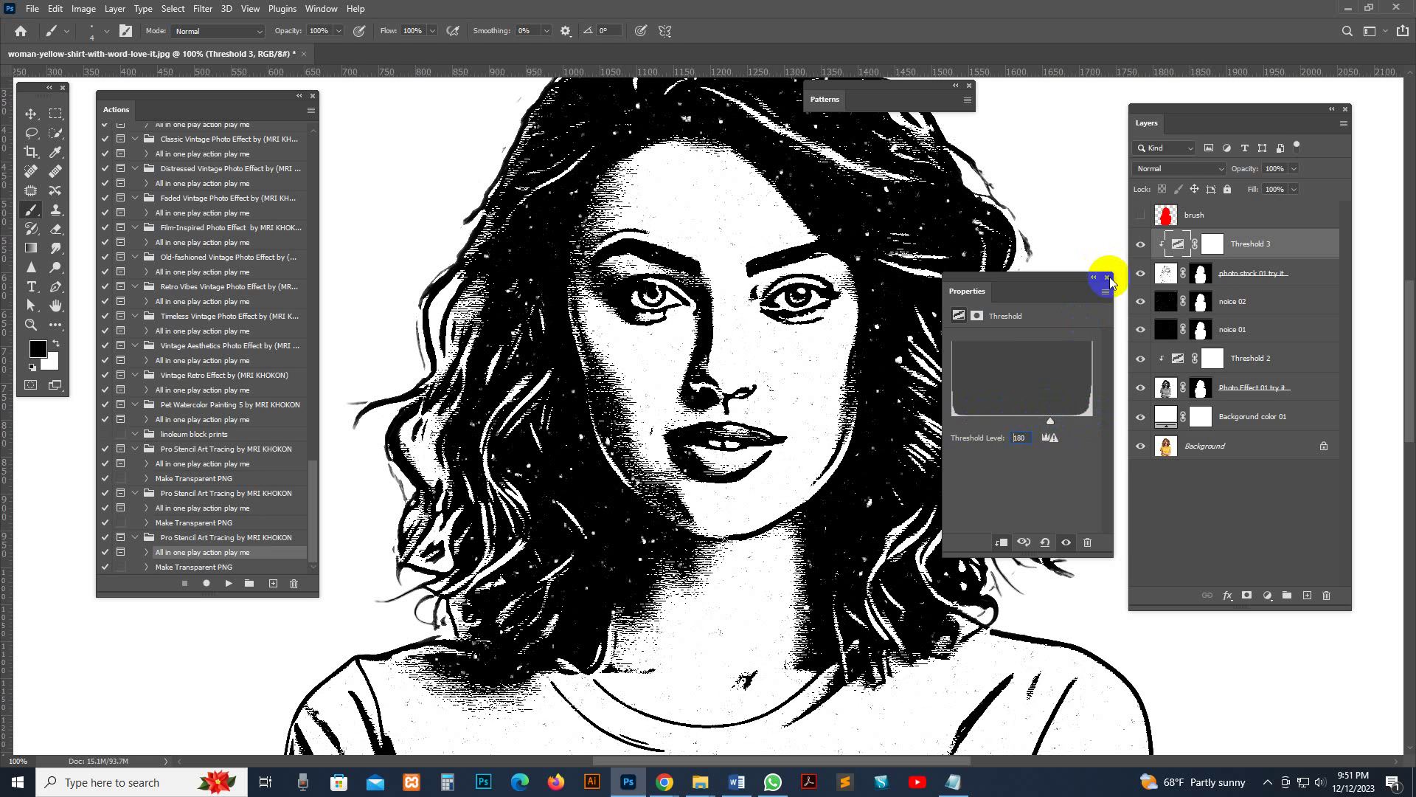
click(1105, 278)
click(1255, 301)
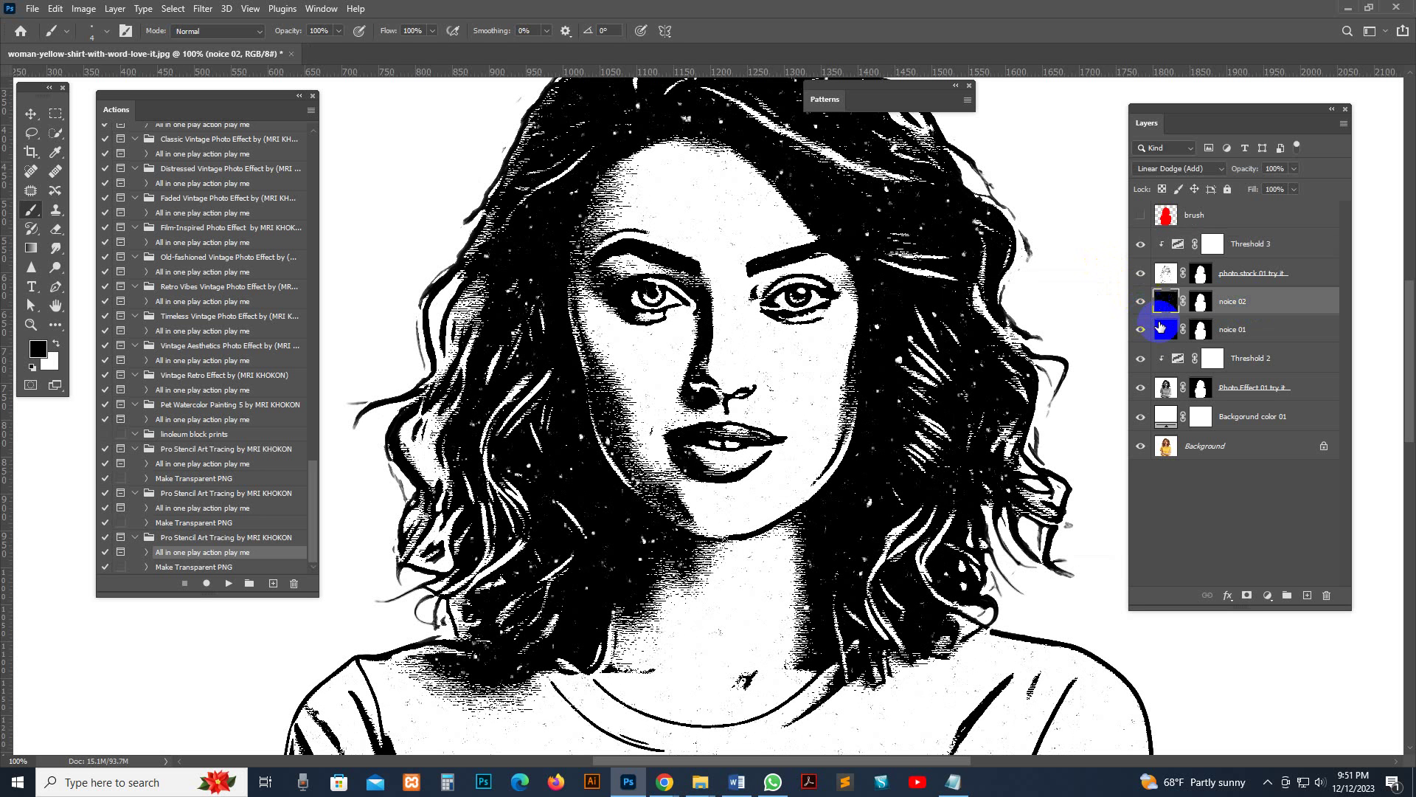
Step: Toggle the noice 01 and noice 02 layers on and off to compare the speckles
click(1140, 333)
click(1140, 333)
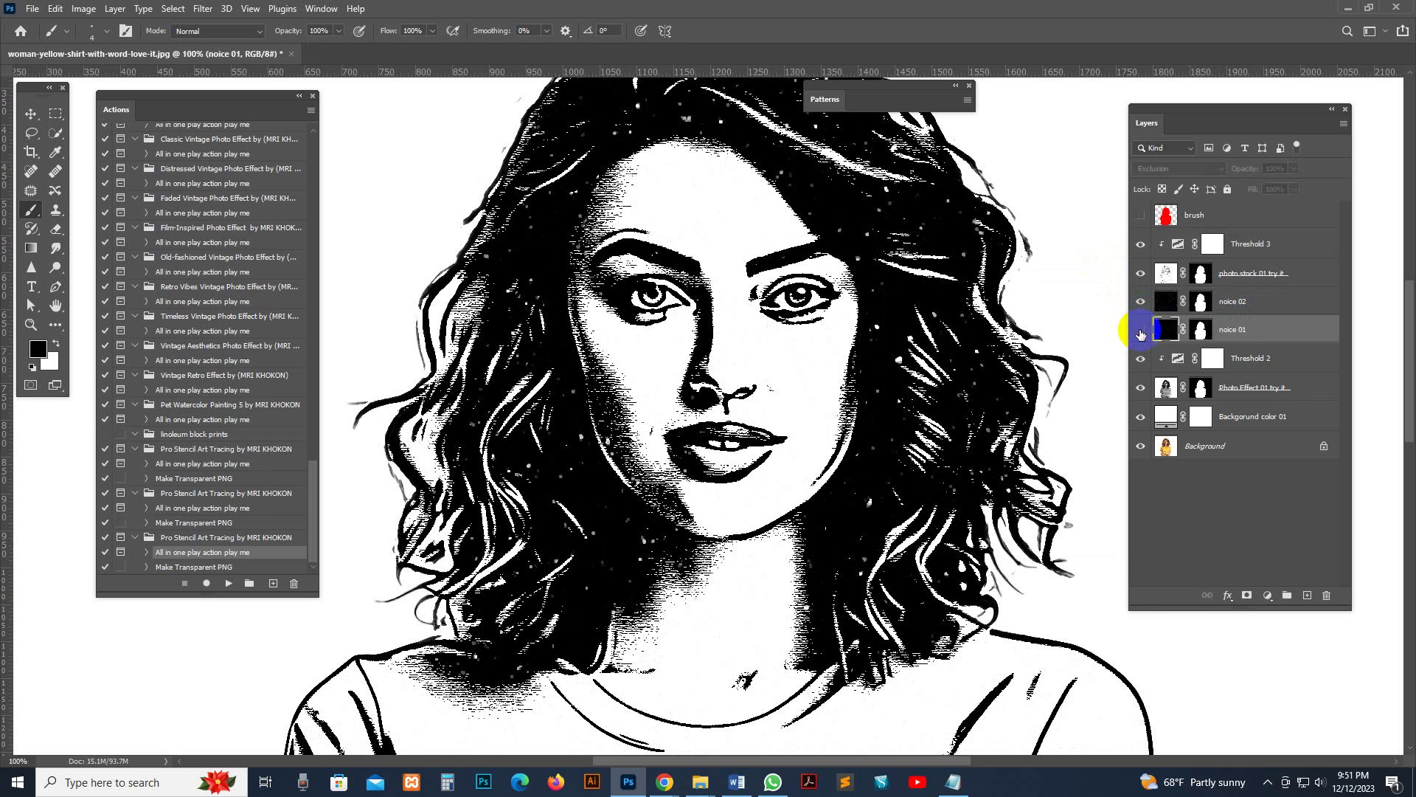
click(1141, 333)
click(1140, 332)
click(1166, 301)
click(1140, 303)
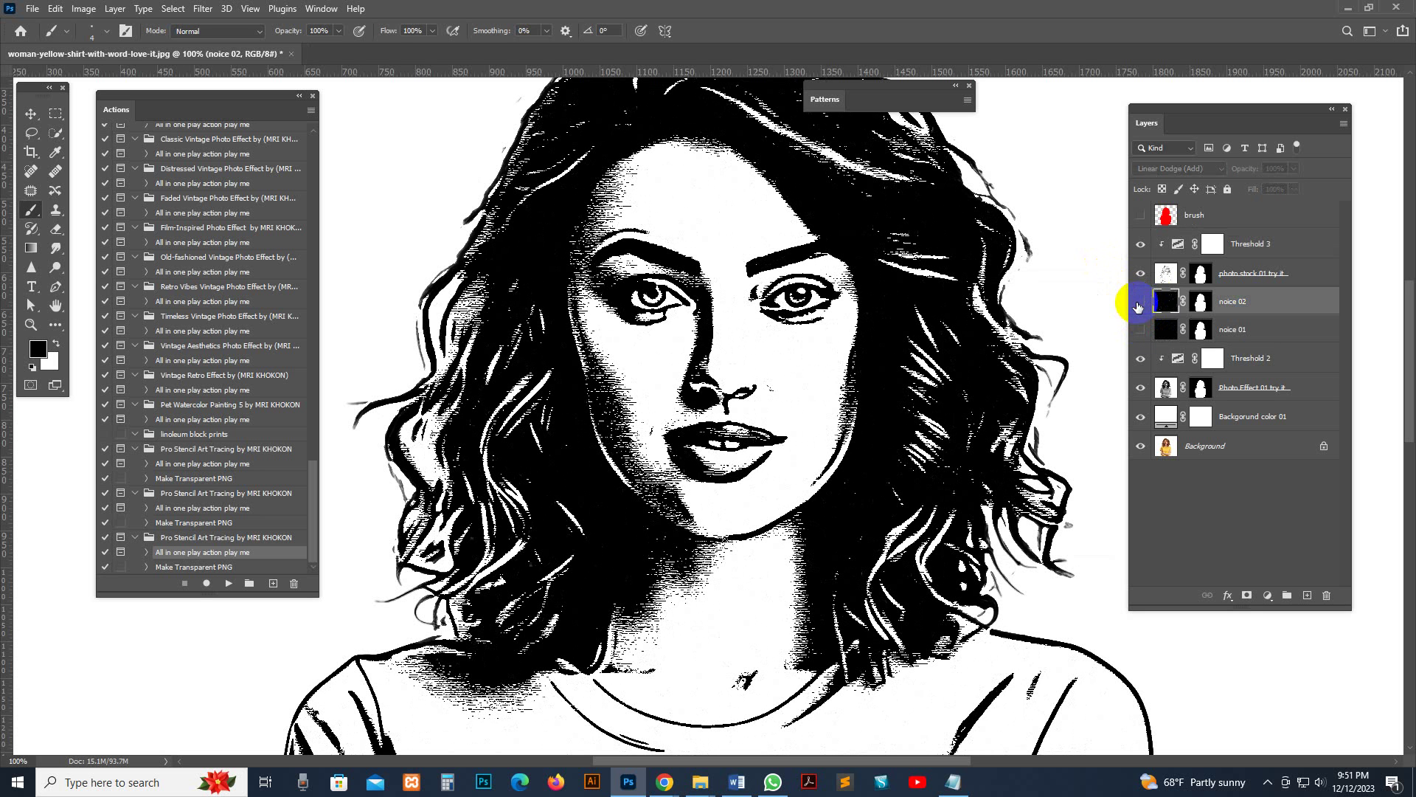
click(1141, 302)
Step: Leave noice 01 hidden, select noice 02, and choose the Make Transparent PNG action
click(1164, 302)
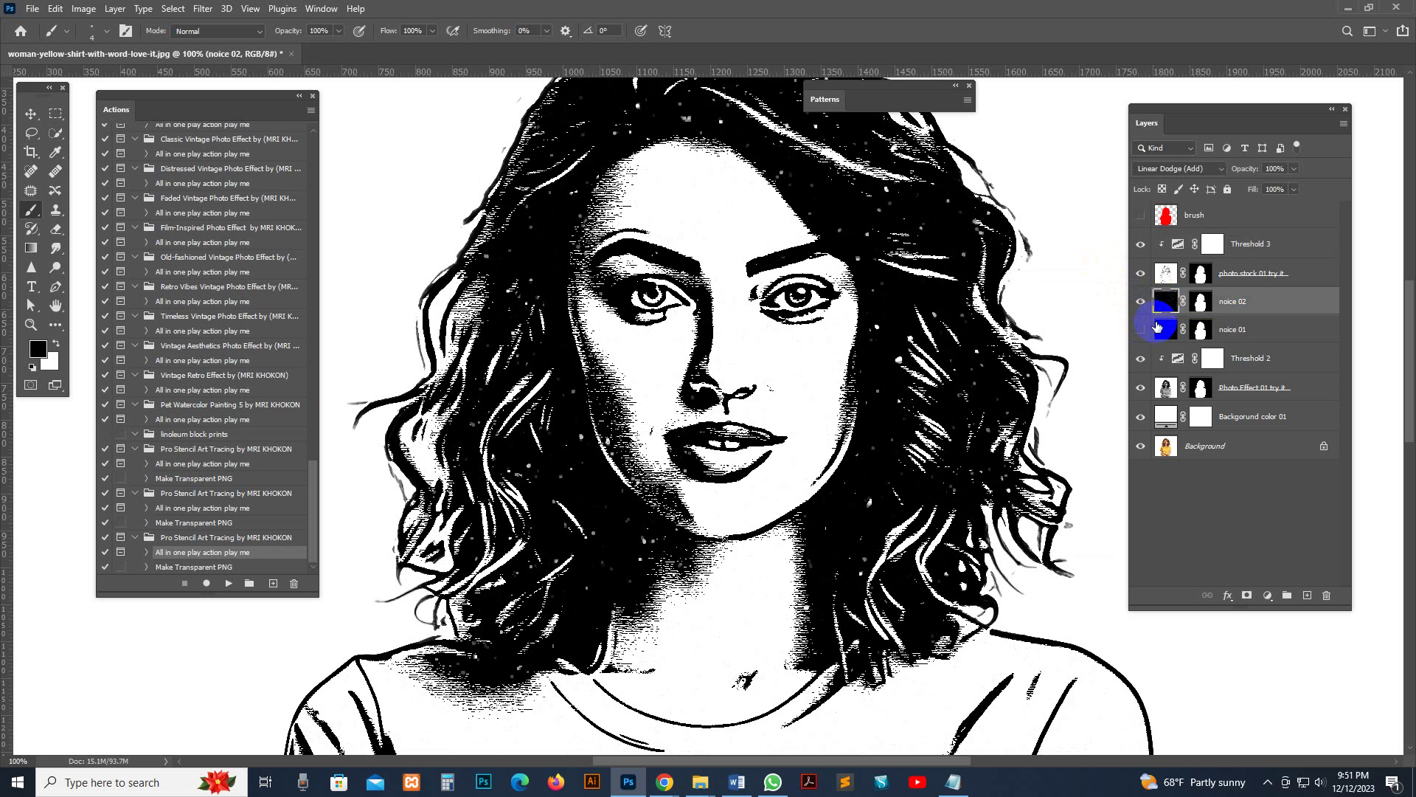
click(1165, 330)
click(1140, 330)
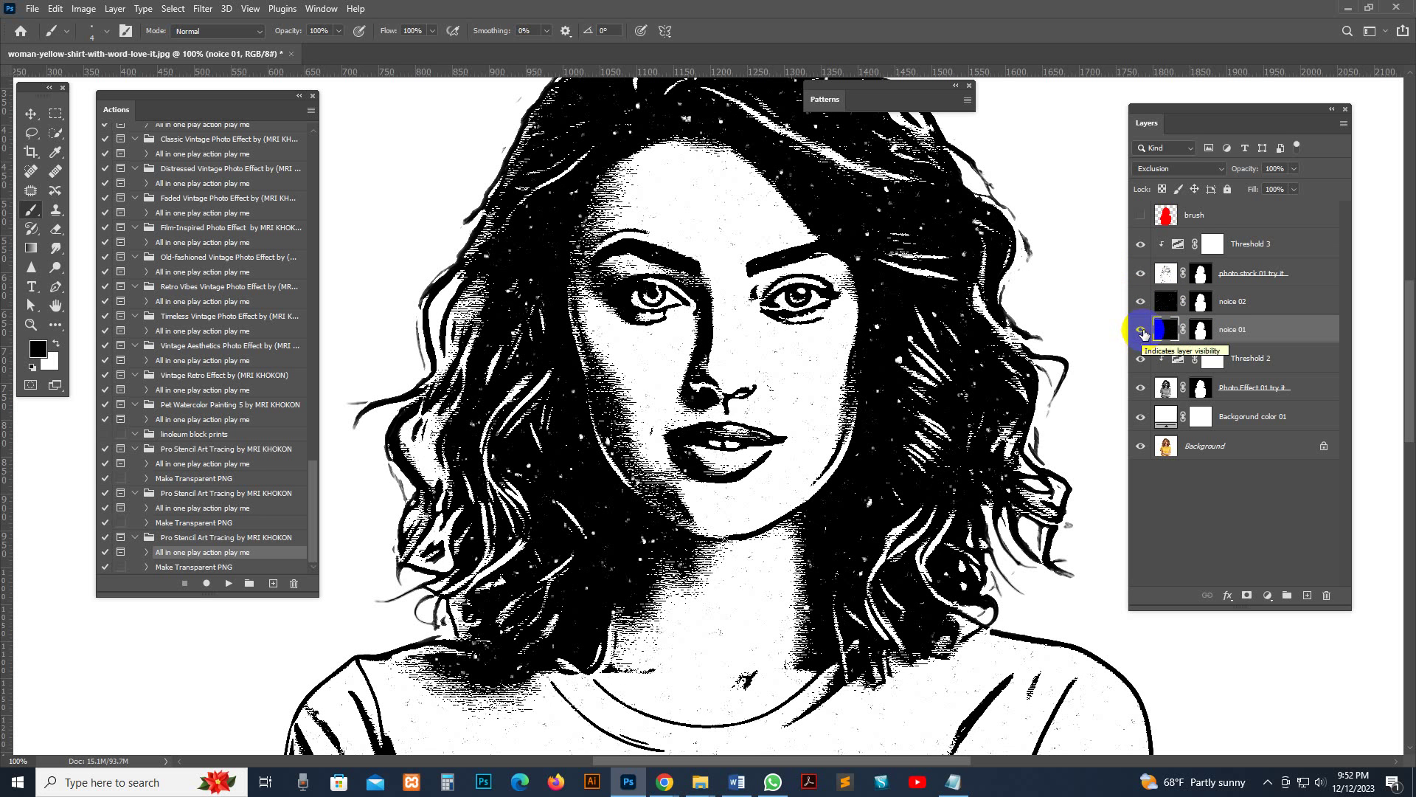
click(1142, 330)
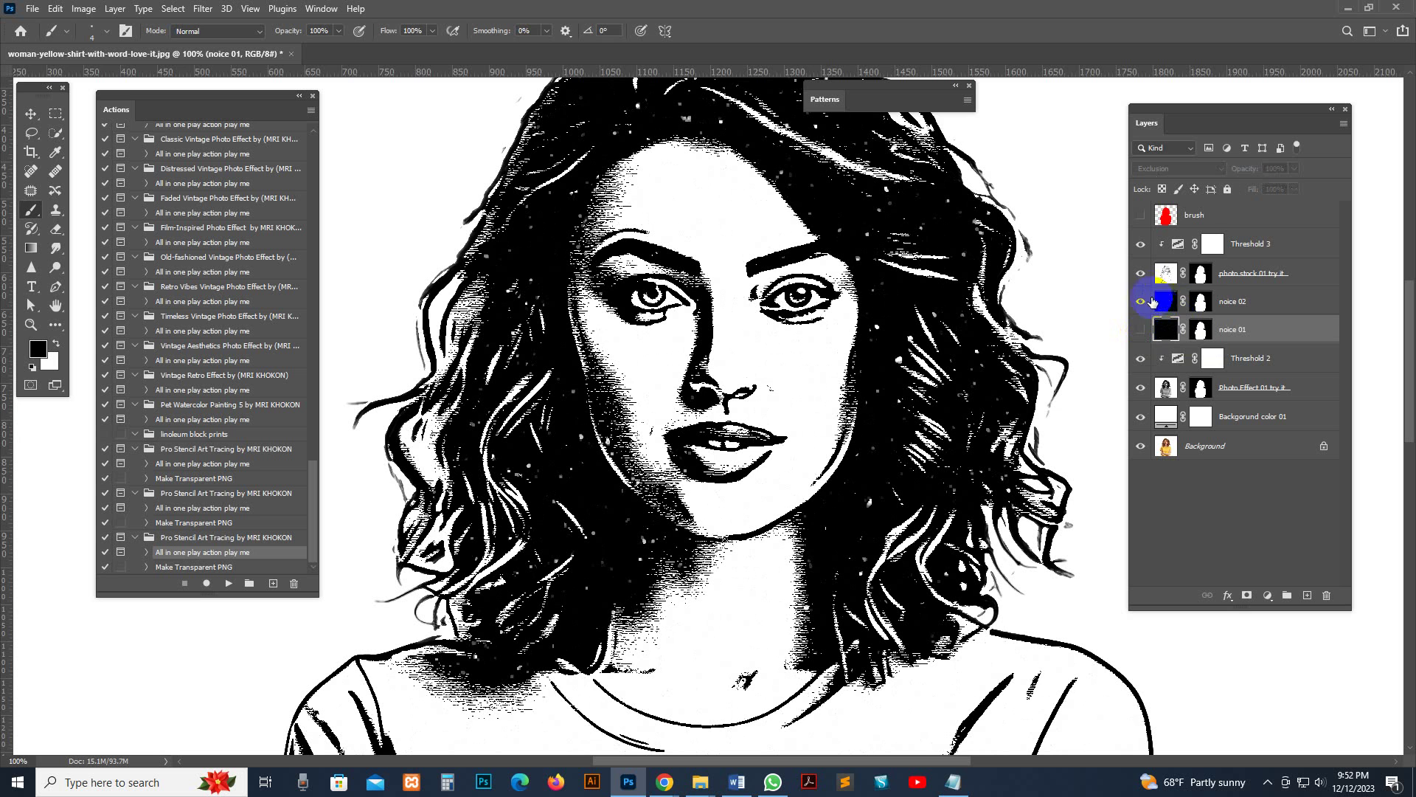
click(1160, 301)
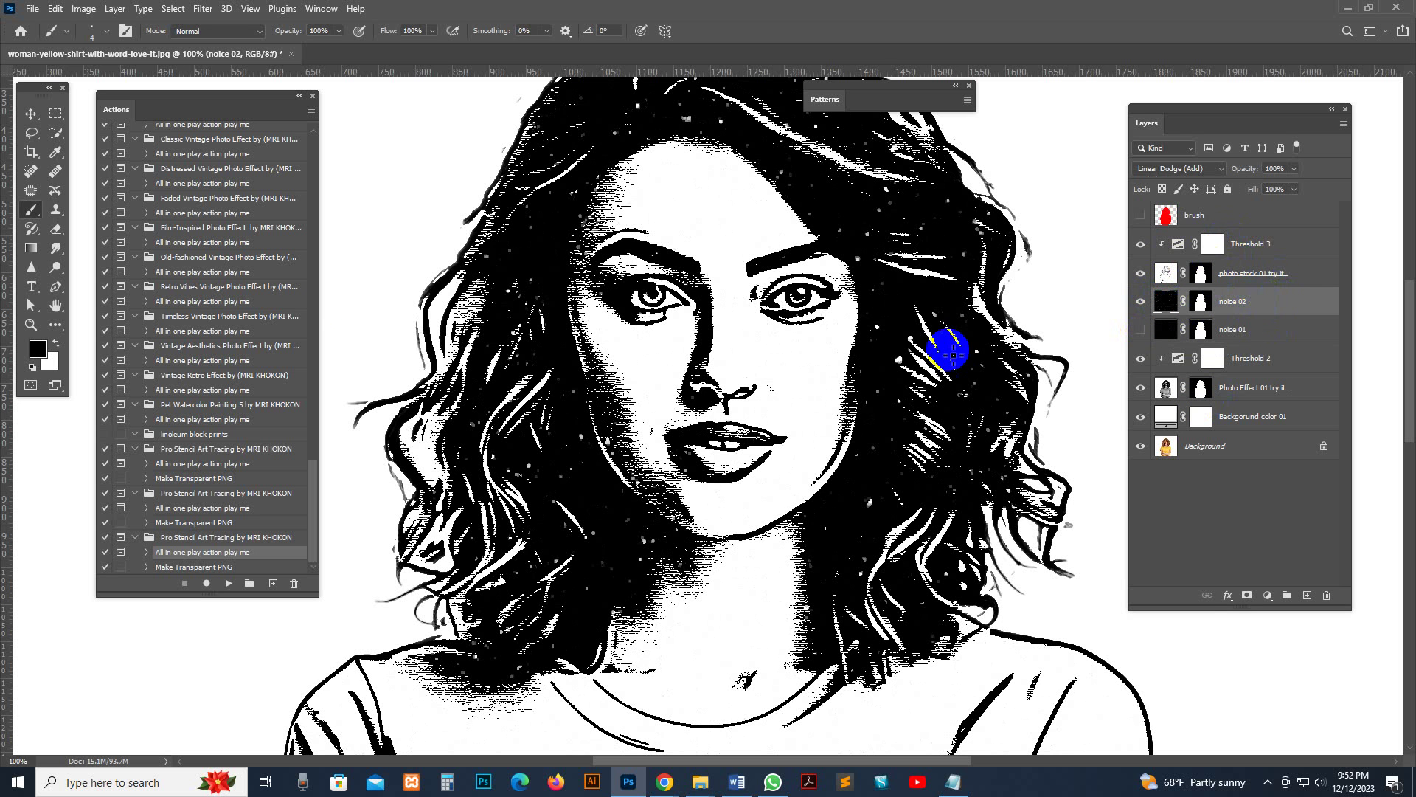
click(216, 566)
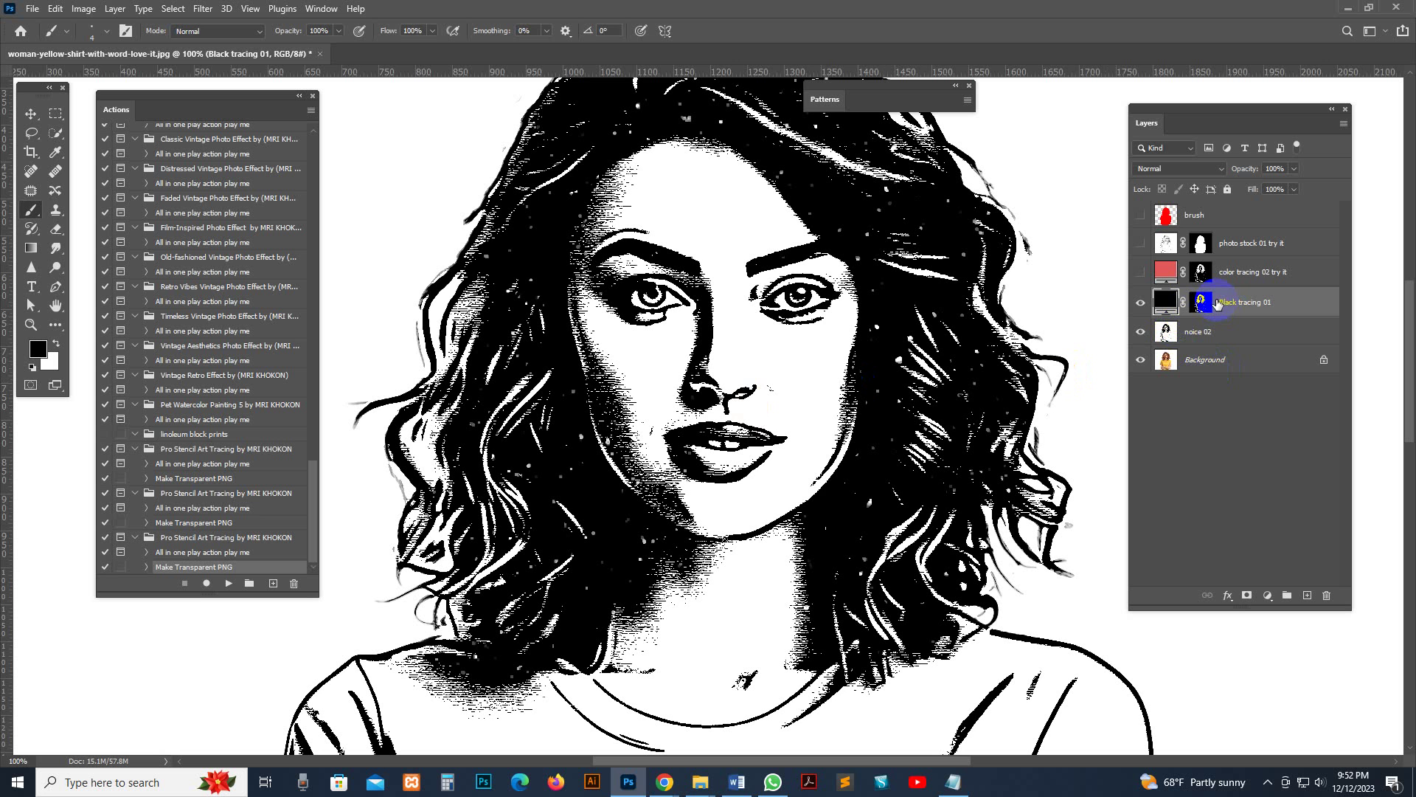
Step: Show only Black tracing 01, comparing it against the noice 02 and Background layers
alt+click(1140, 303)
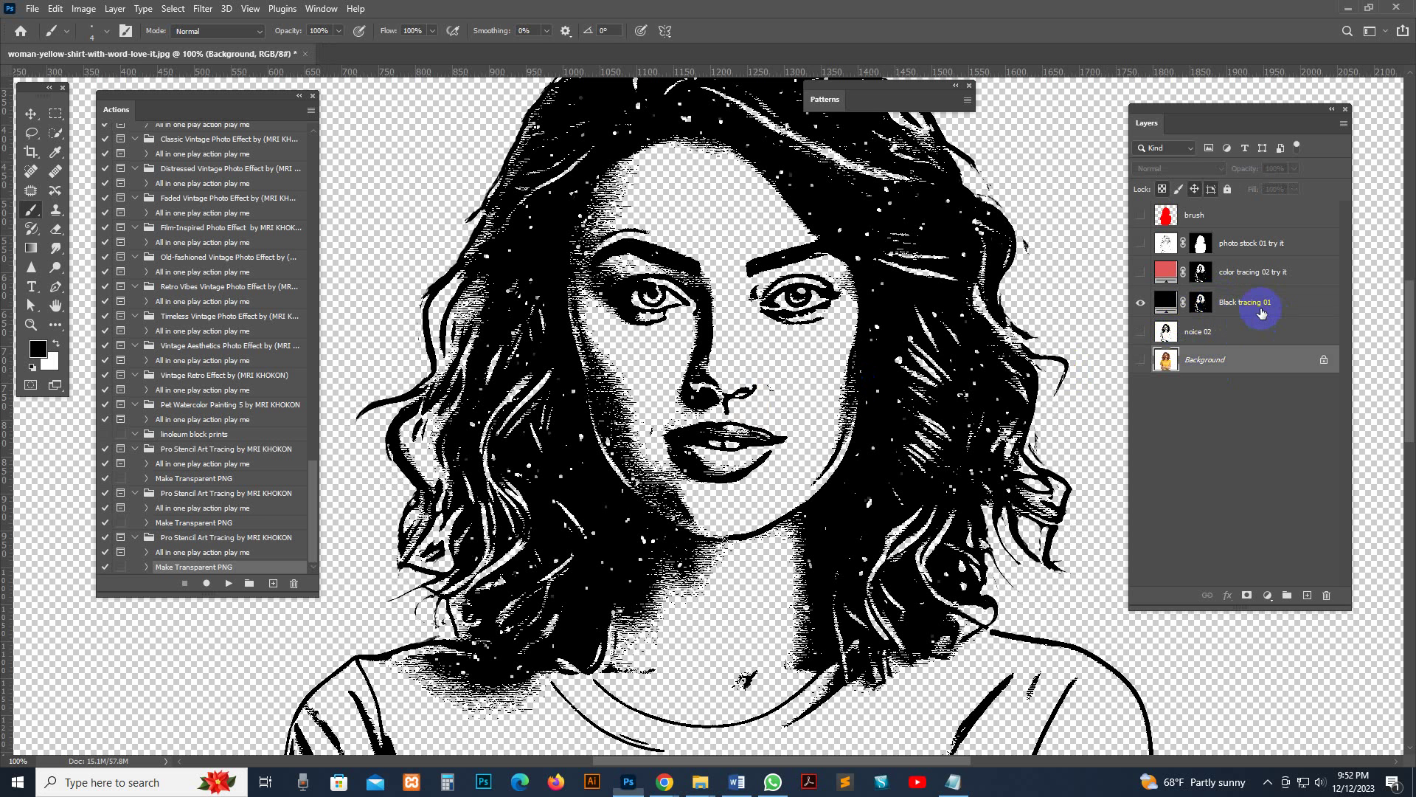
click(1228, 332)
click(1140, 333)
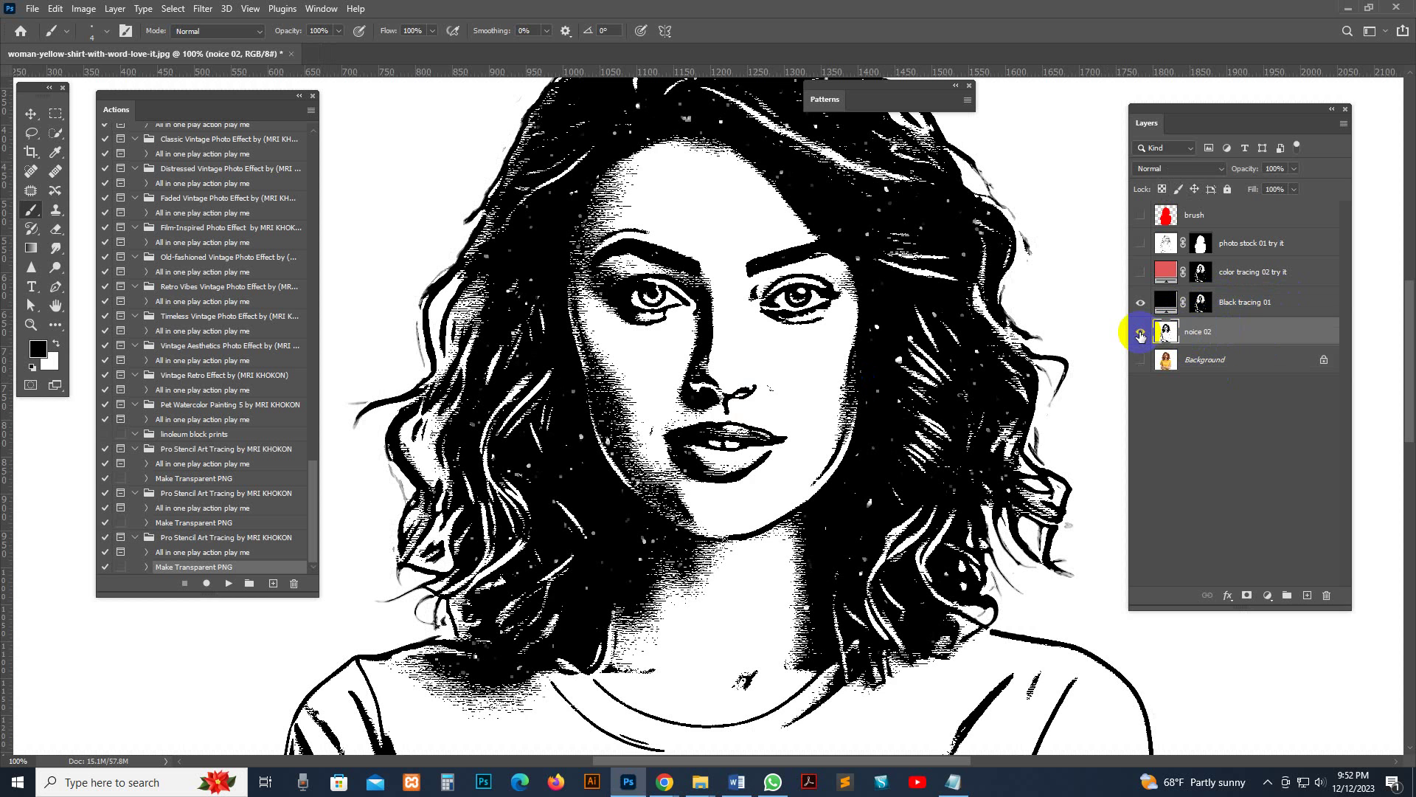
click(1141, 333)
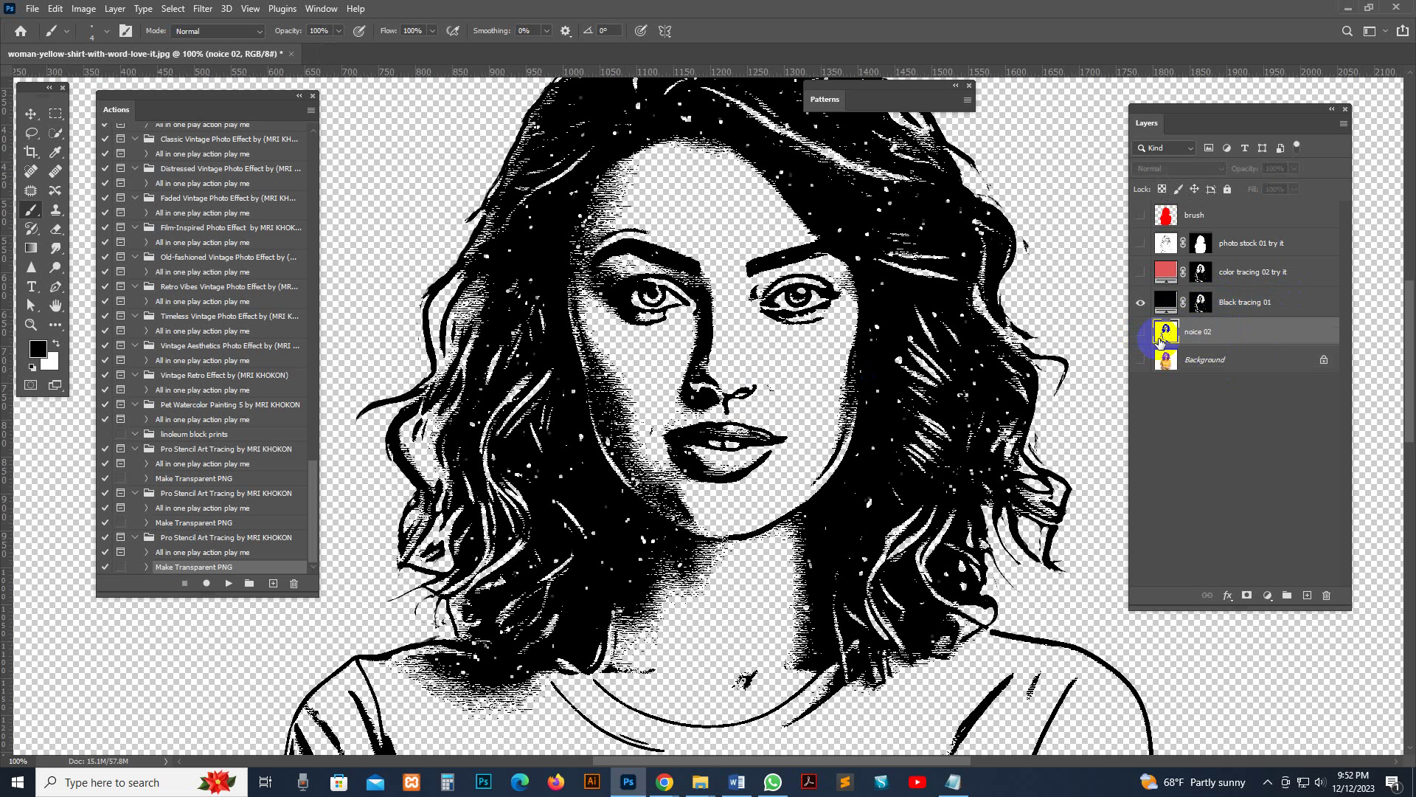
click(1178, 362)
click(1140, 360)
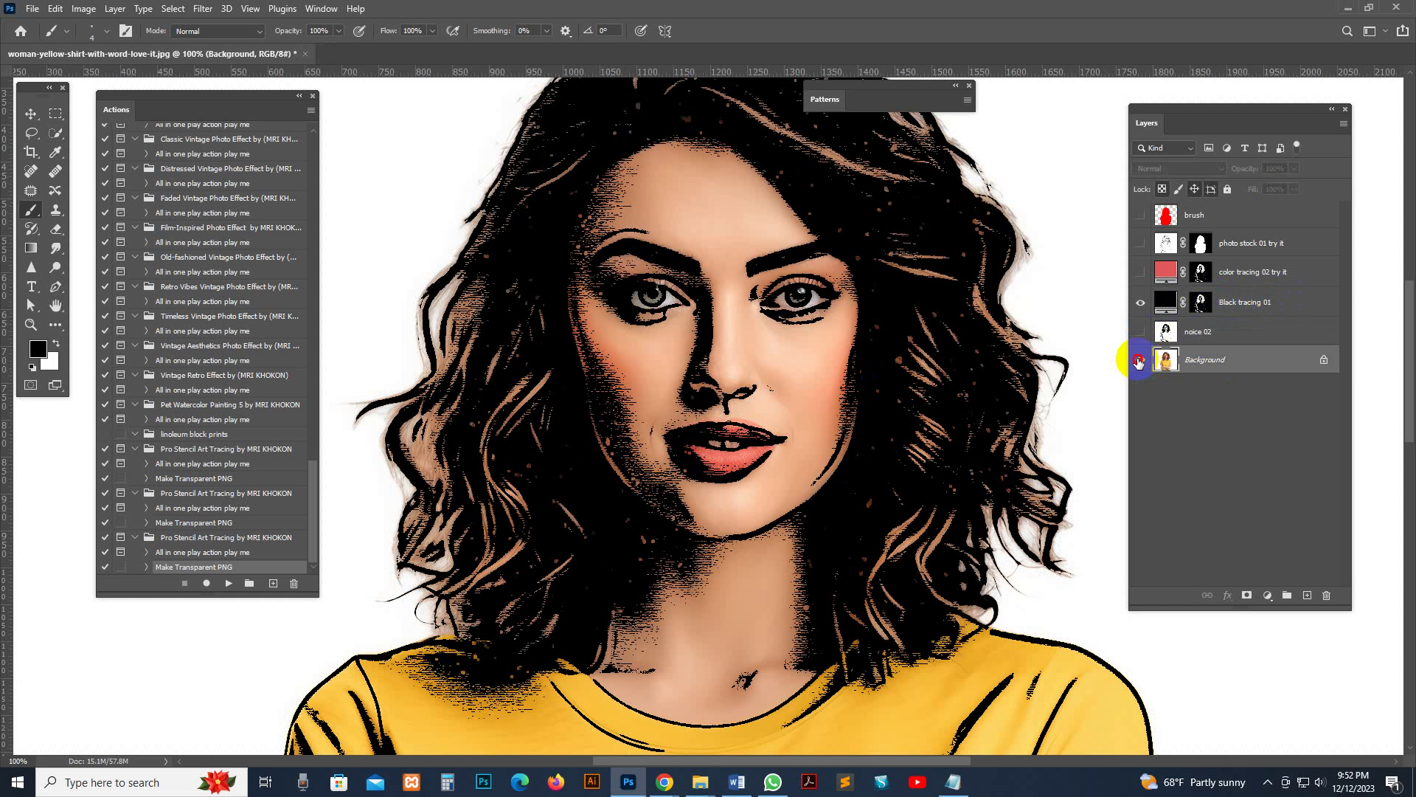
click(1138, 360)
click(1170, 332)
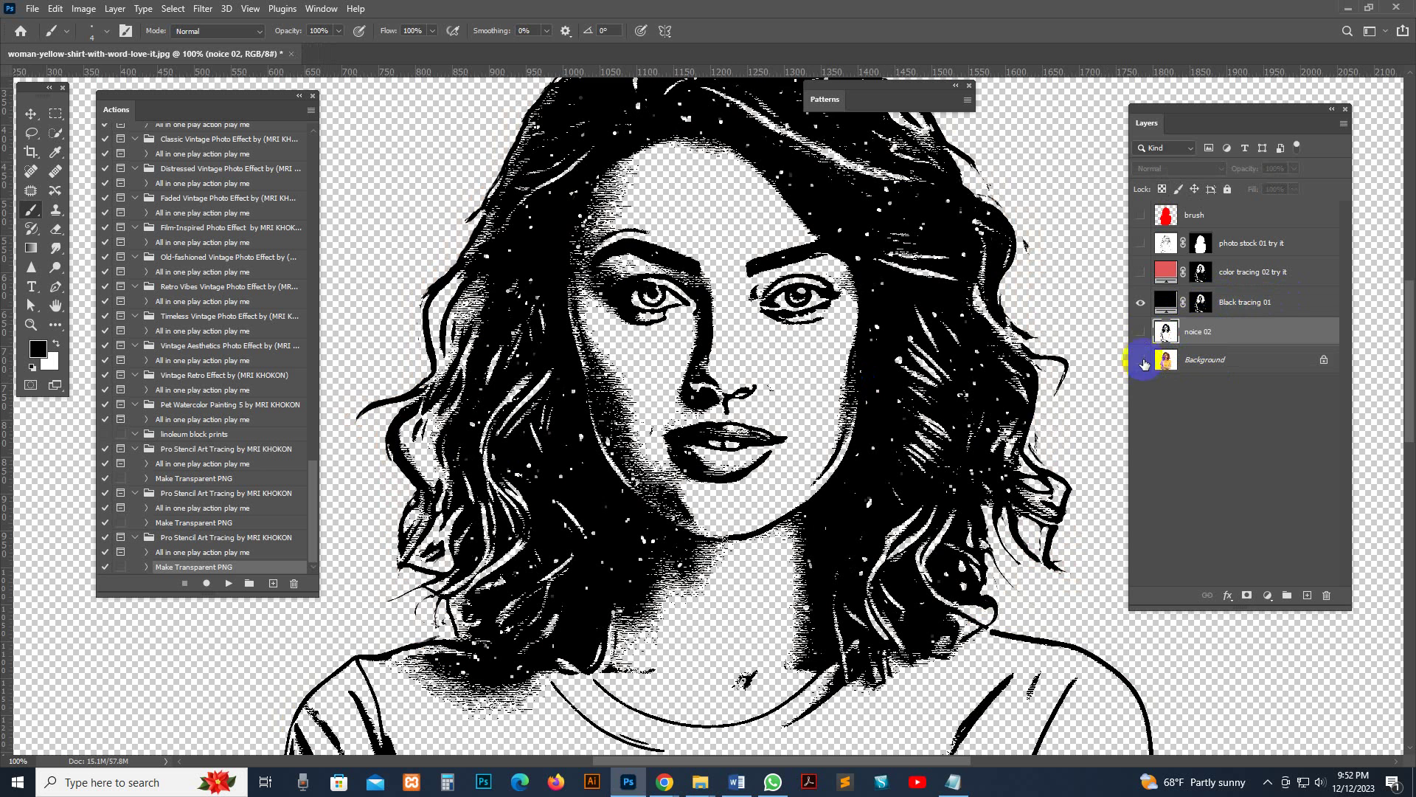
Step: Check Black tracing 01's visibility and nudge the stencil slightly left
click(1254, 303)
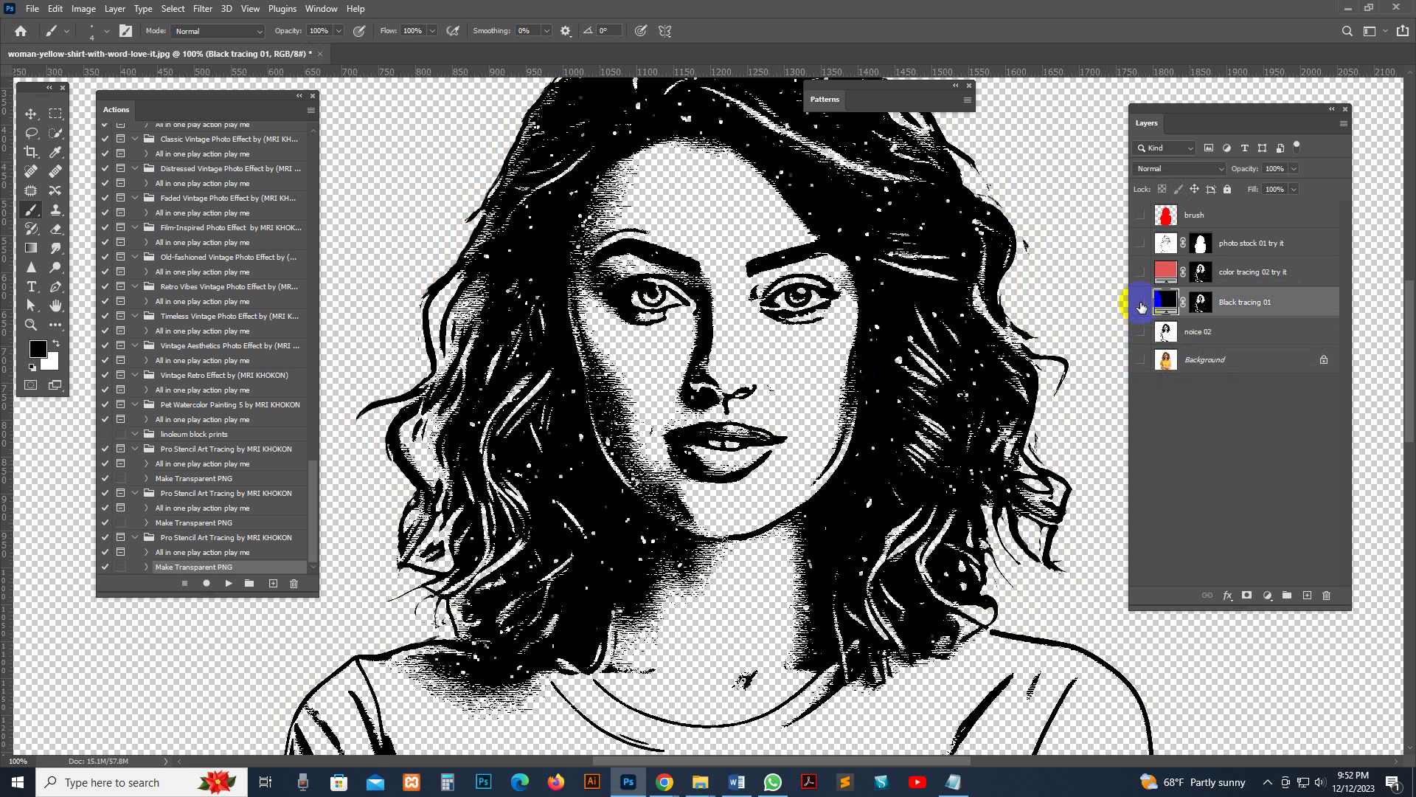
click(1141, 303)
click(1141, 303)
click(1141, 303)
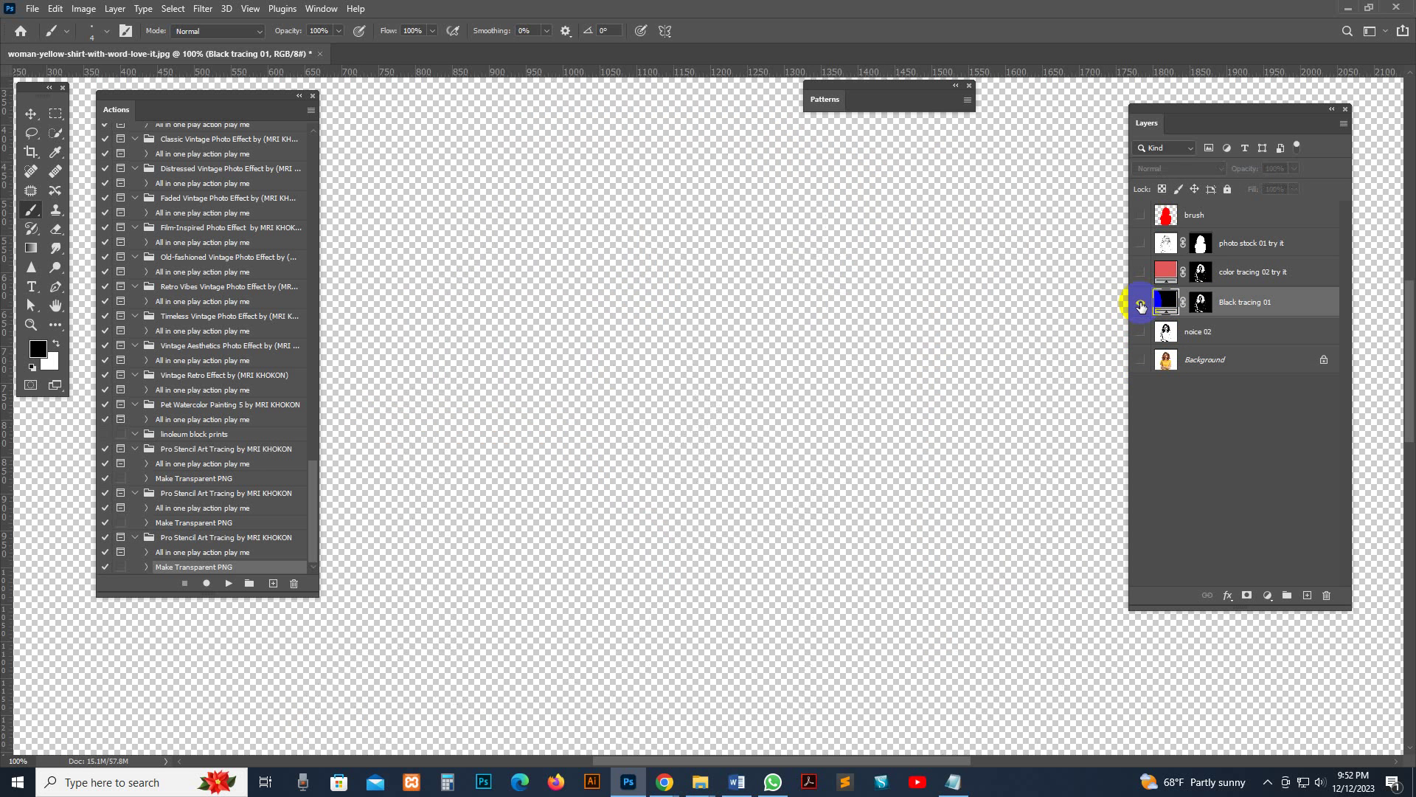
click(1141, 304)
click(33, 115)
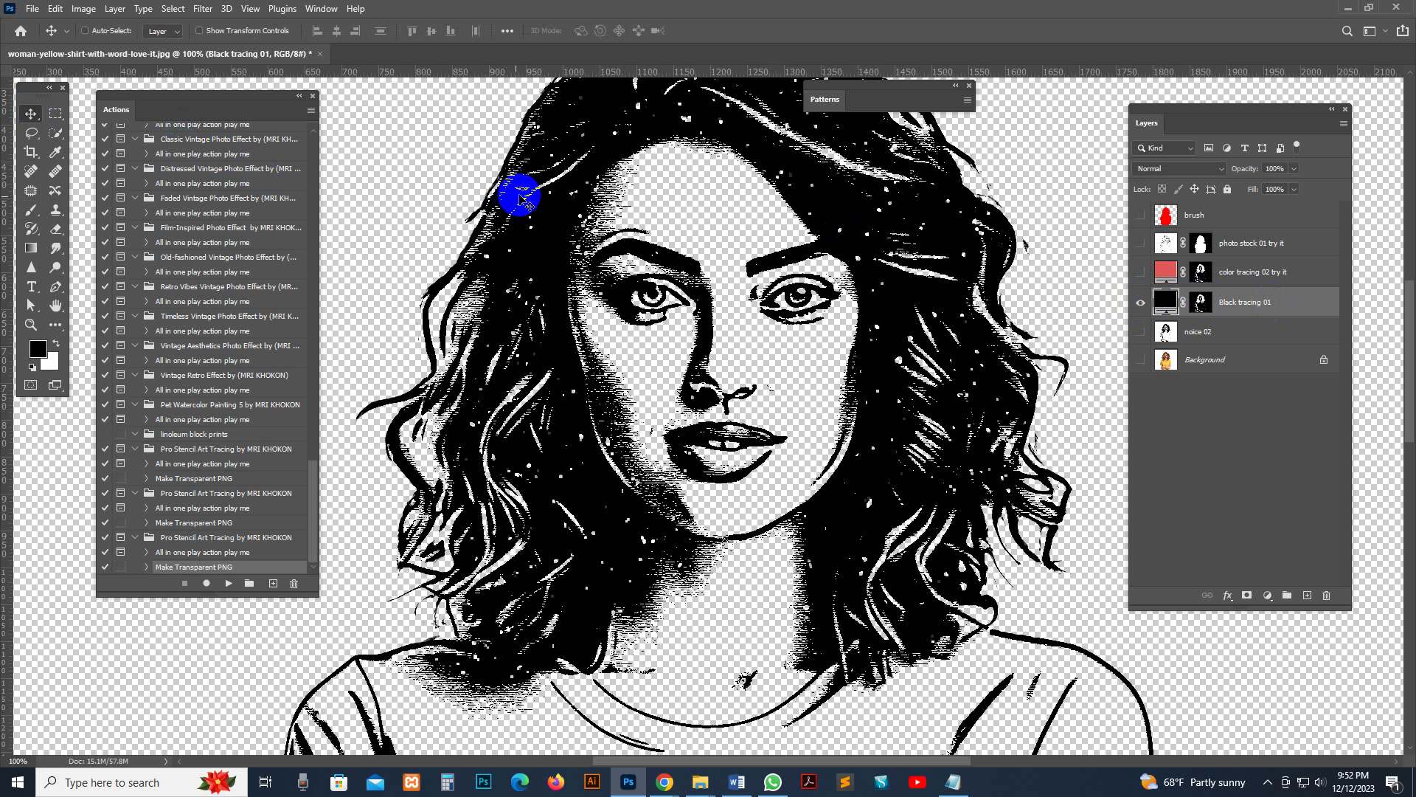
mouse_move(522, 197)
mouse_down()
mouse_move(560, 212)
mouse_move(512, 199)
mouse_up()
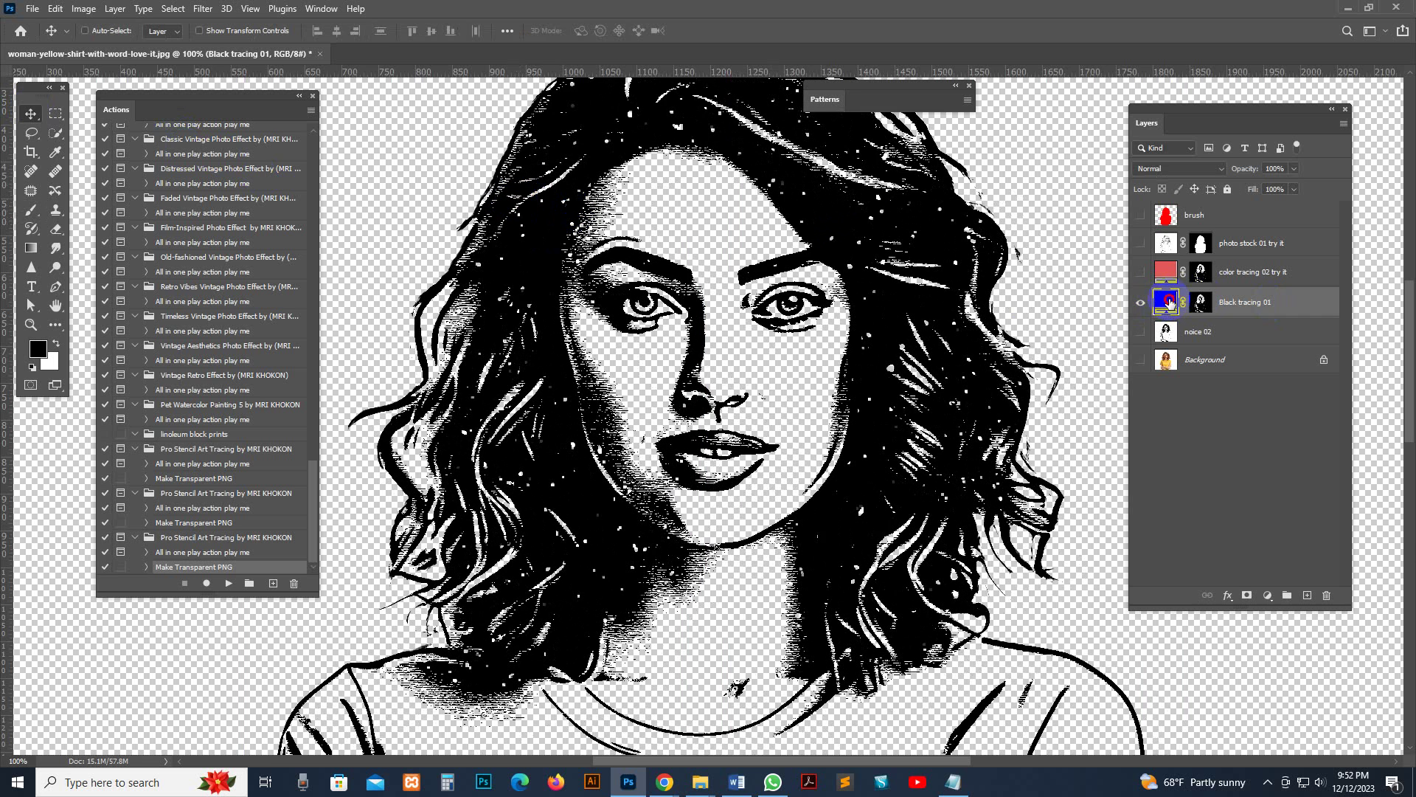
double_click(1170, 303)
Step: Recolour the Black tracing 01 fill to violet 7e00ff
drag(1134, 450, 1063, 506)
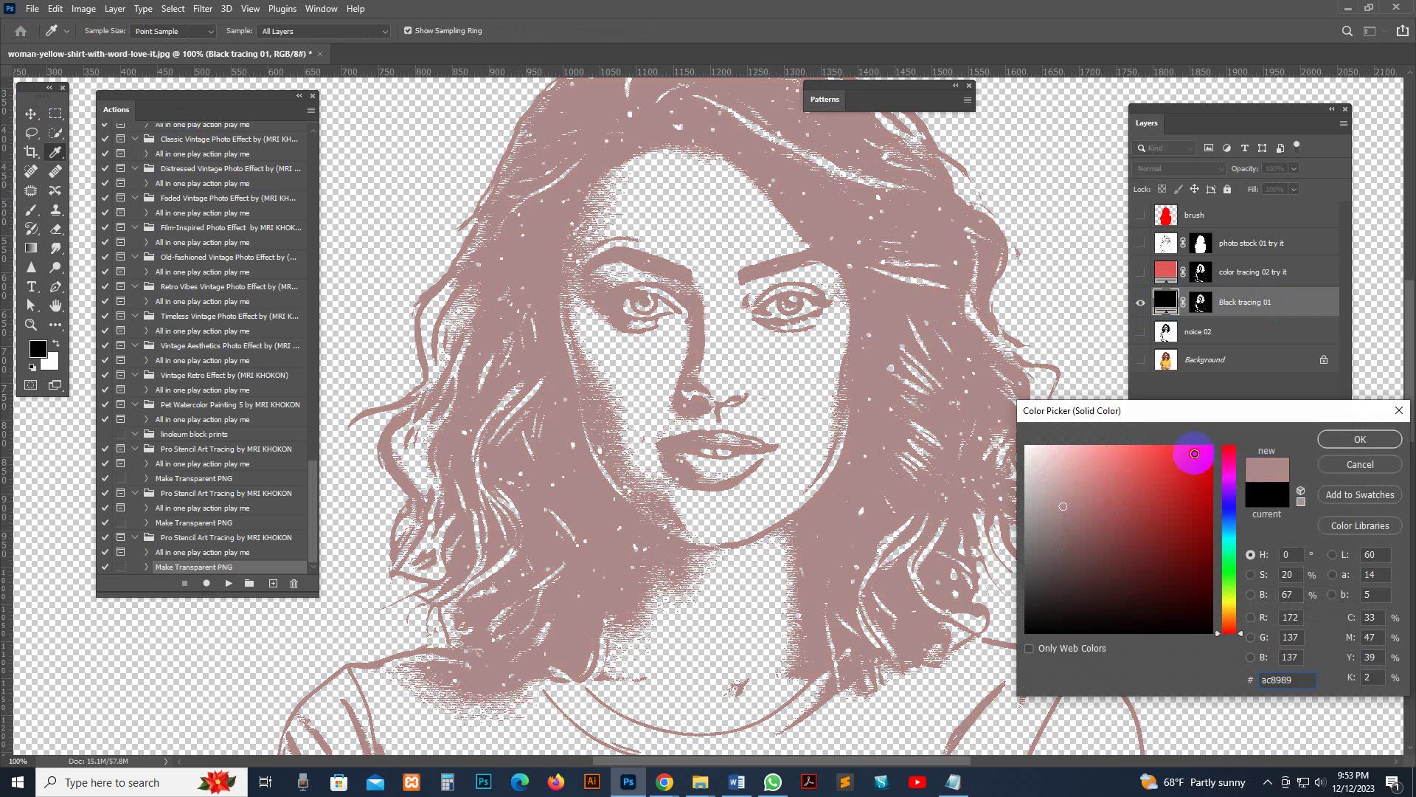
click(1211, 447)
drag(1230, 450, 1230, 495)
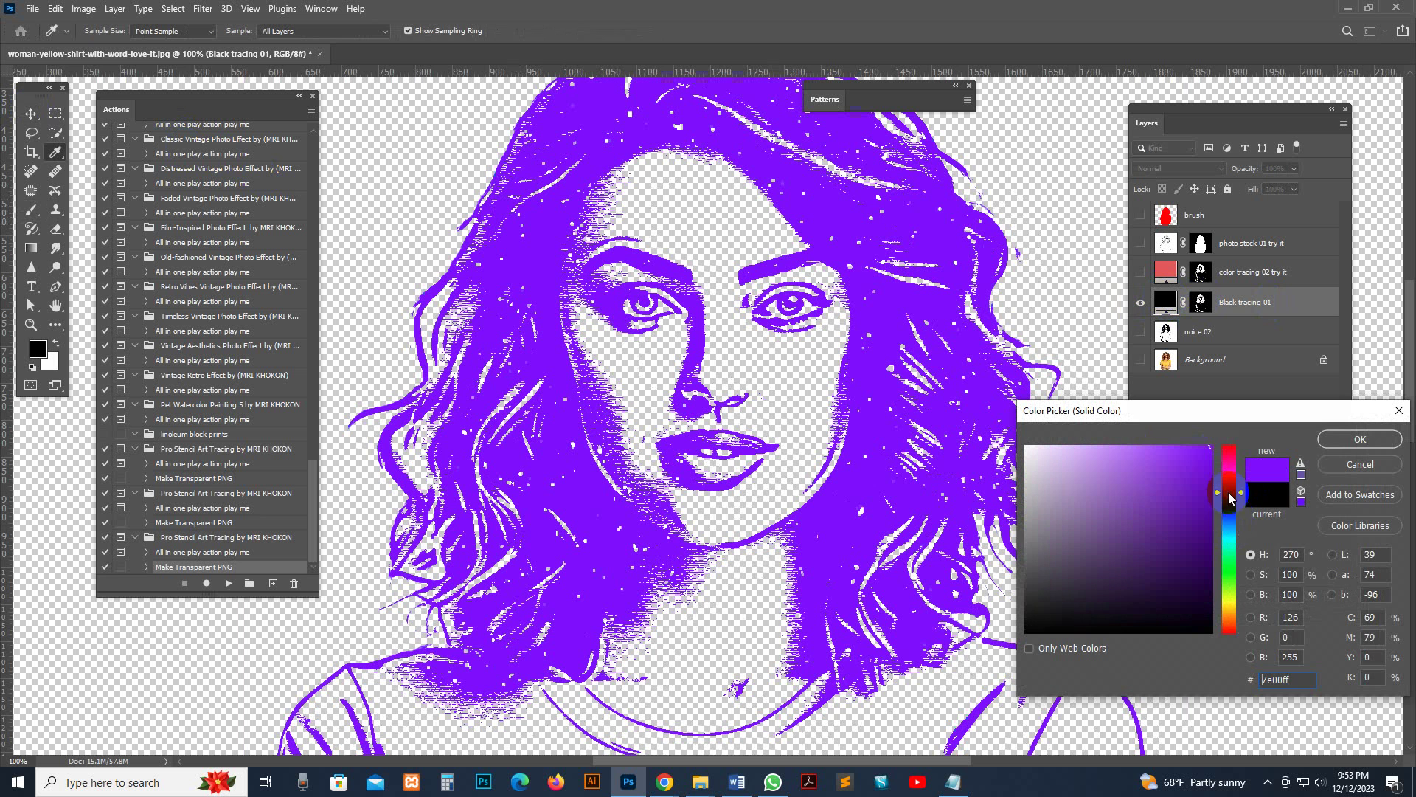
click(1360, 439)
Step: Hide Black tracing 01 and preview the red color tracing 02 try it layer
double_click(1160, 304)
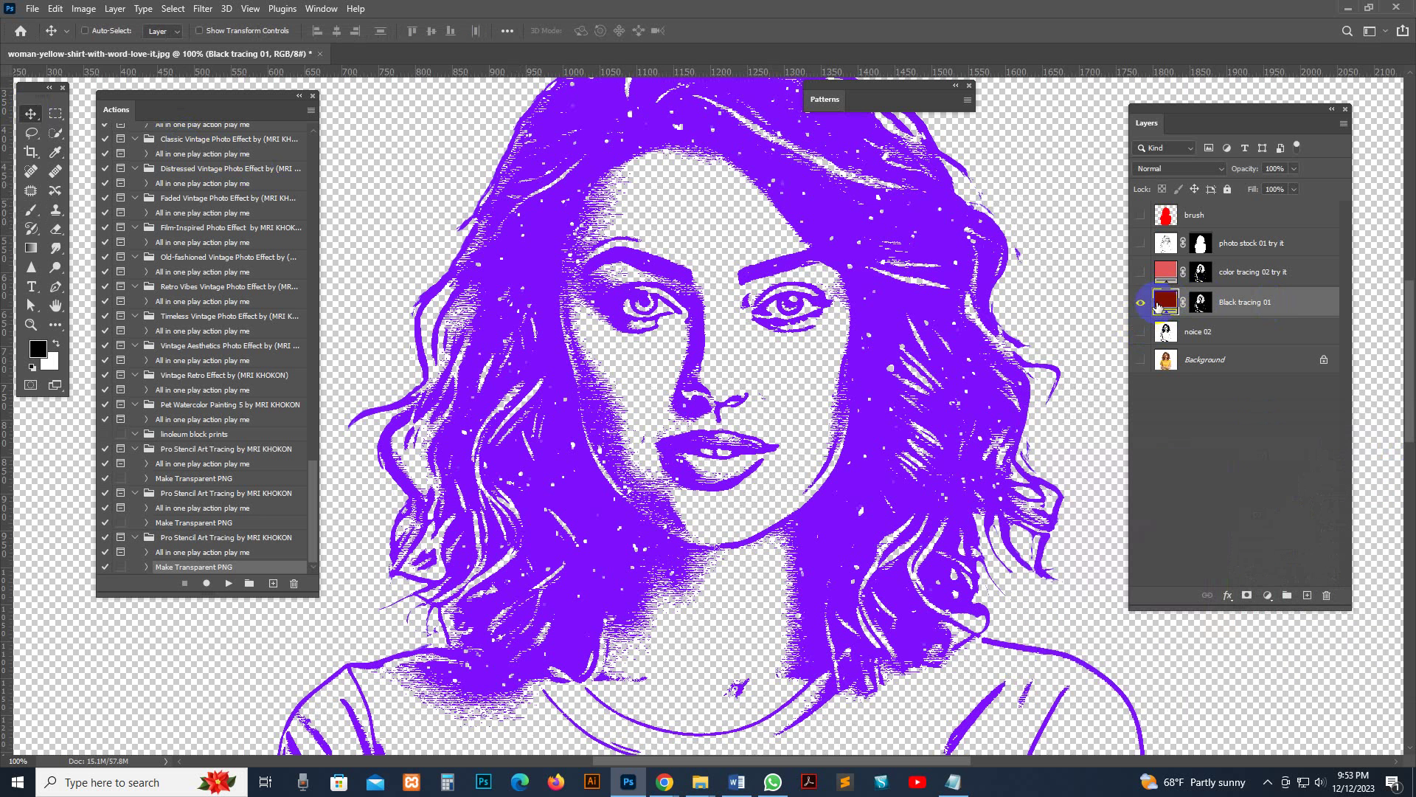
click(1140, 302)
click(1145, 275)
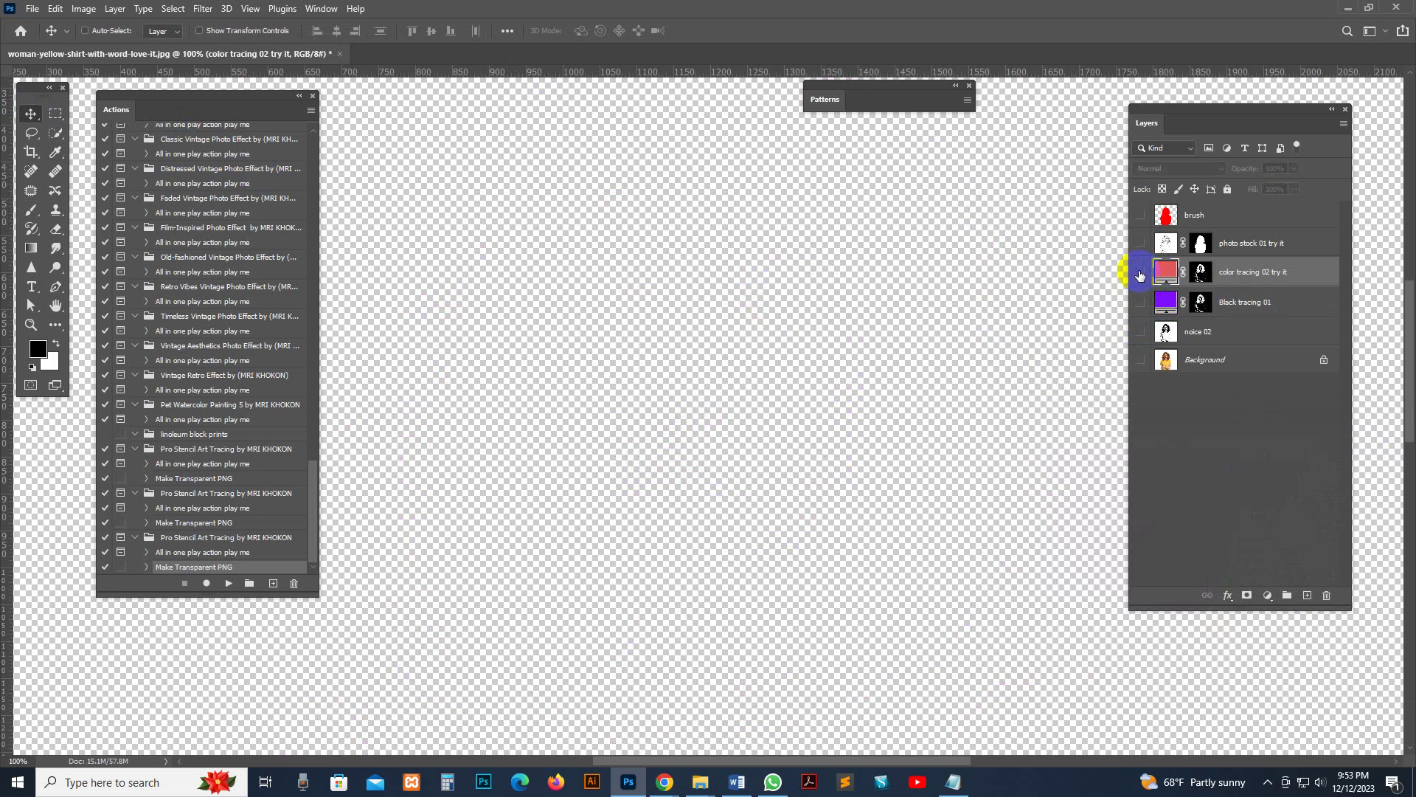
click(1141, 273)
double_click(1172, 274)
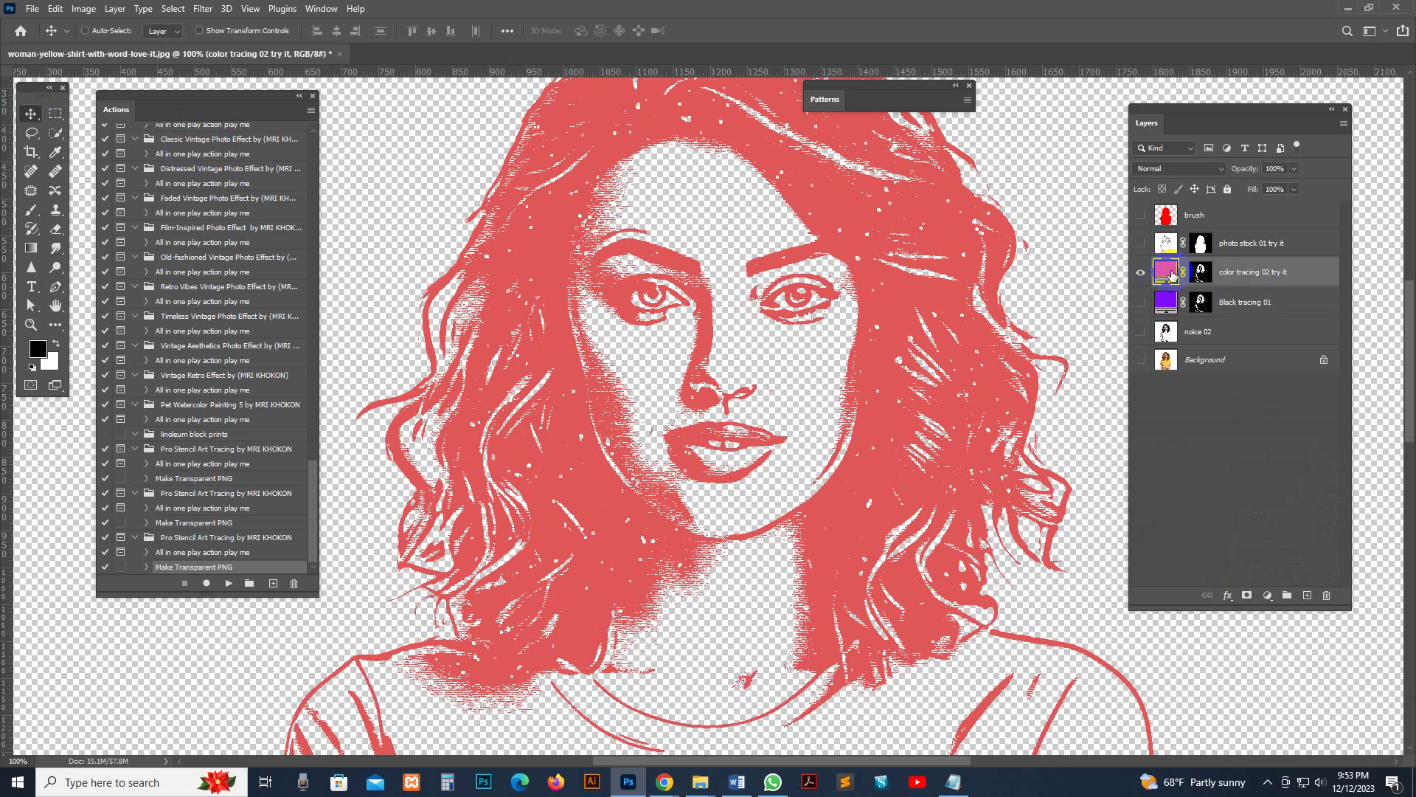
click(1141, 273)
Step: Show Black tracing 01 again and set its fill back to black 000000
click(1145, 302)
click(1140, 302)
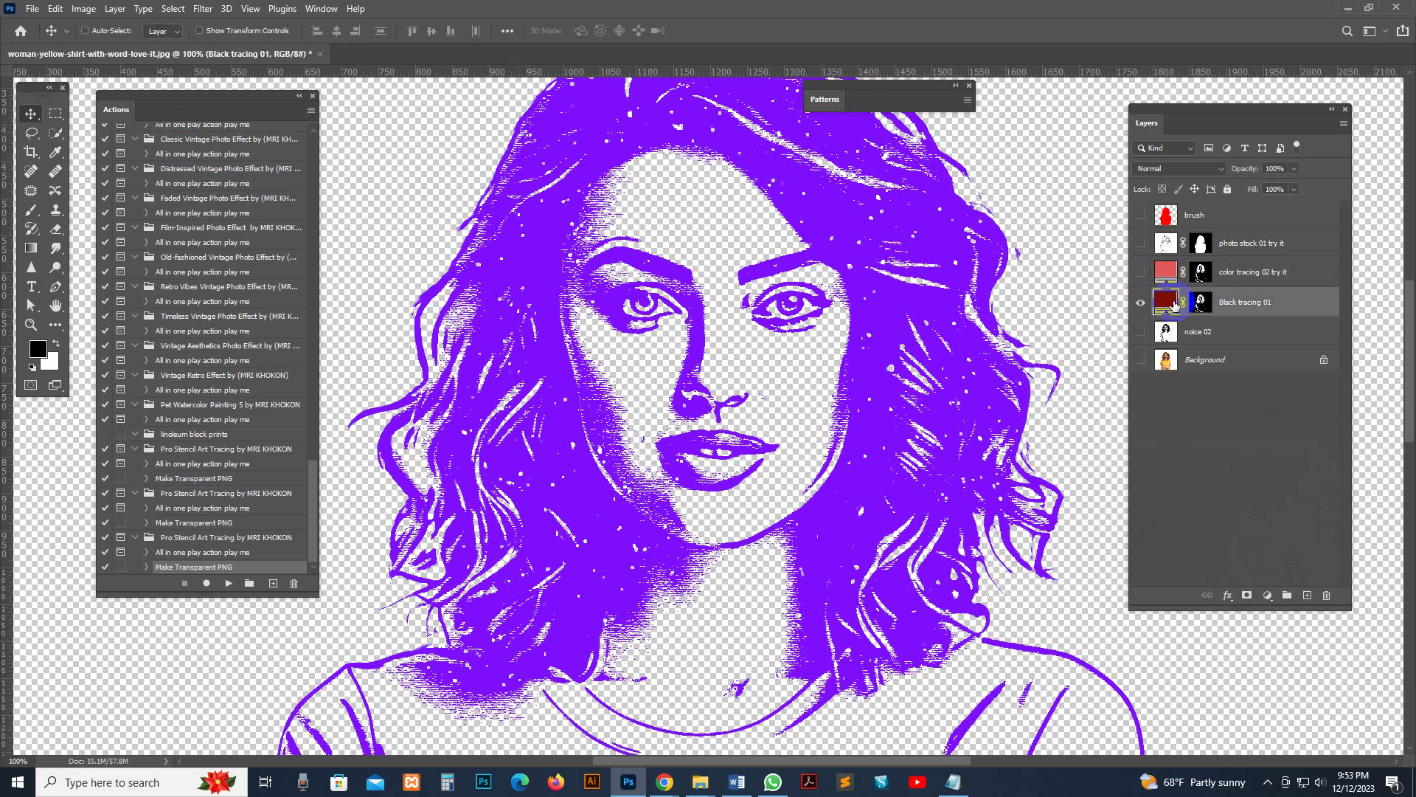
double_click(1167, 302)
mouse_move(1031, 629)
mouse_down()
mouse_move(1065, 497)
mouse_move(966, 412)
mouse_up()
drag(1072, 633, 1027, 633)
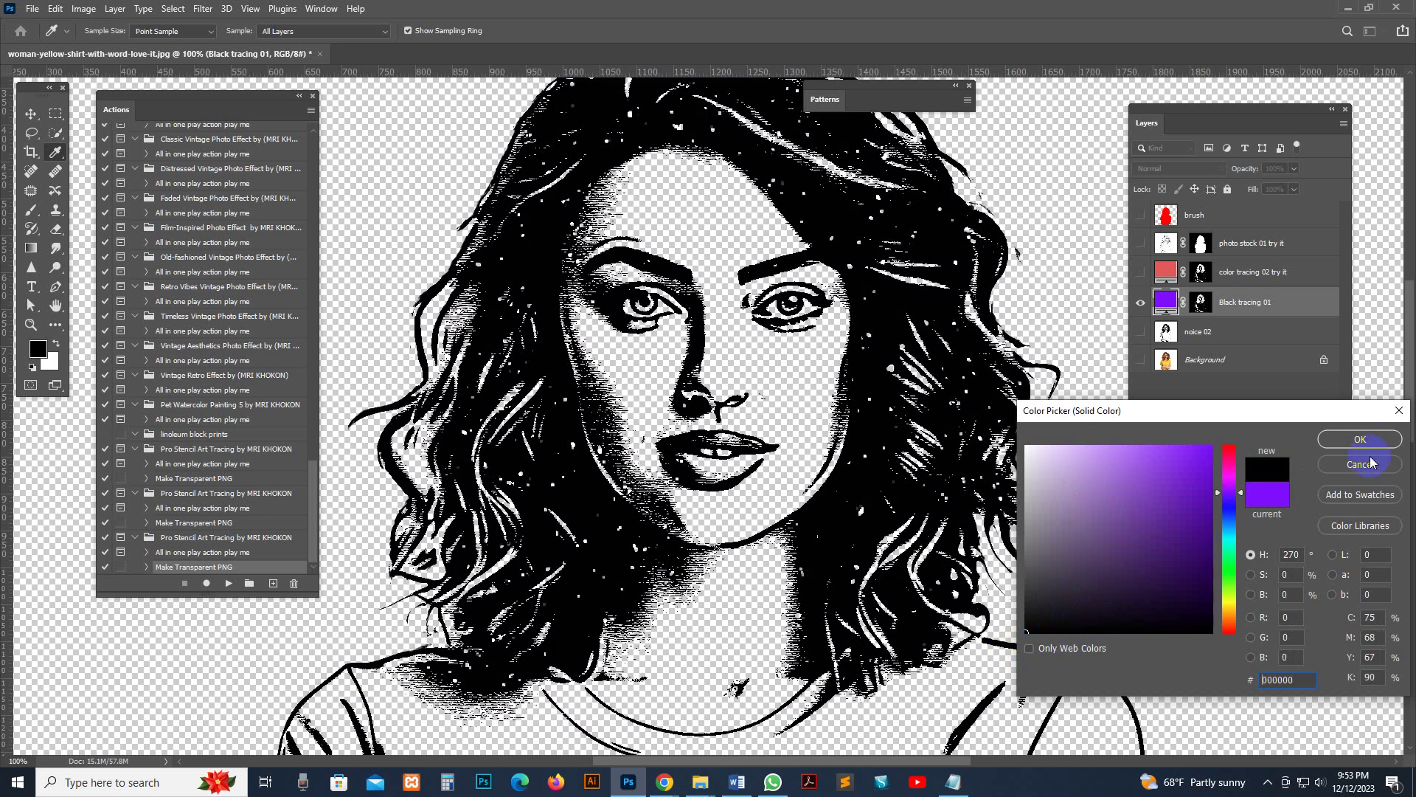
click(1361, 440)
Step: Zoom out and pan to review the finished woman stencil
key(z)
alt+click(910, 319)
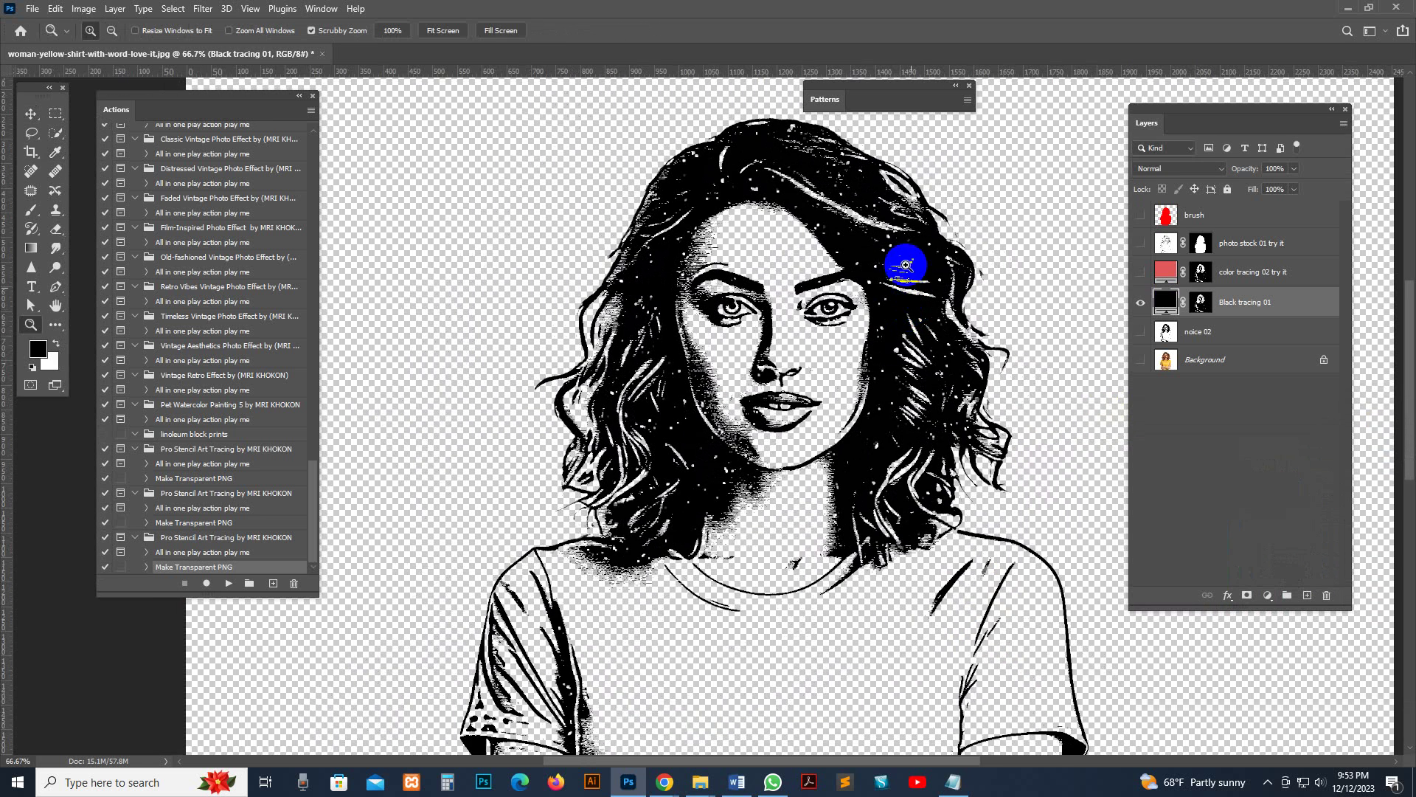
drag(956, 338, 939, 310)
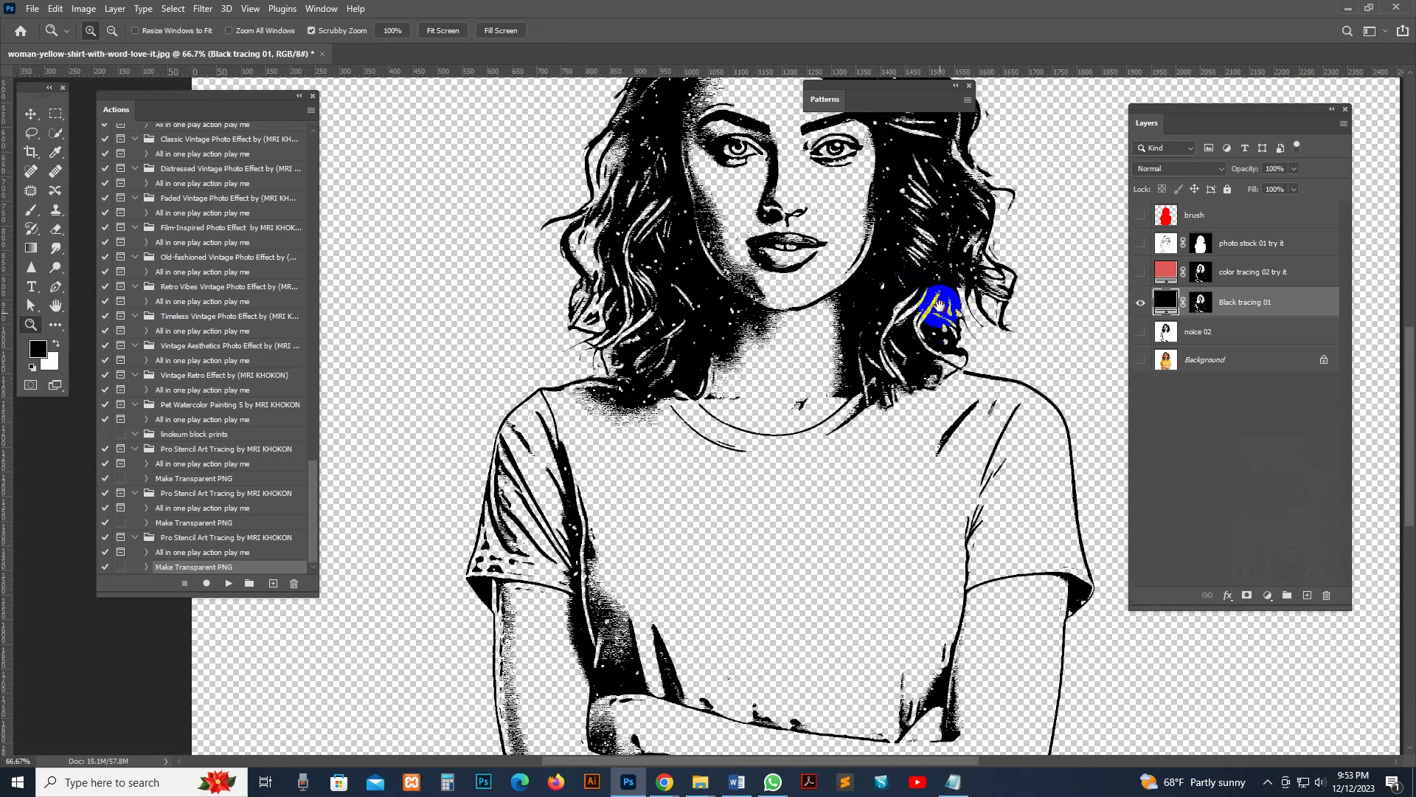
drag(908, 150, 828, 275)
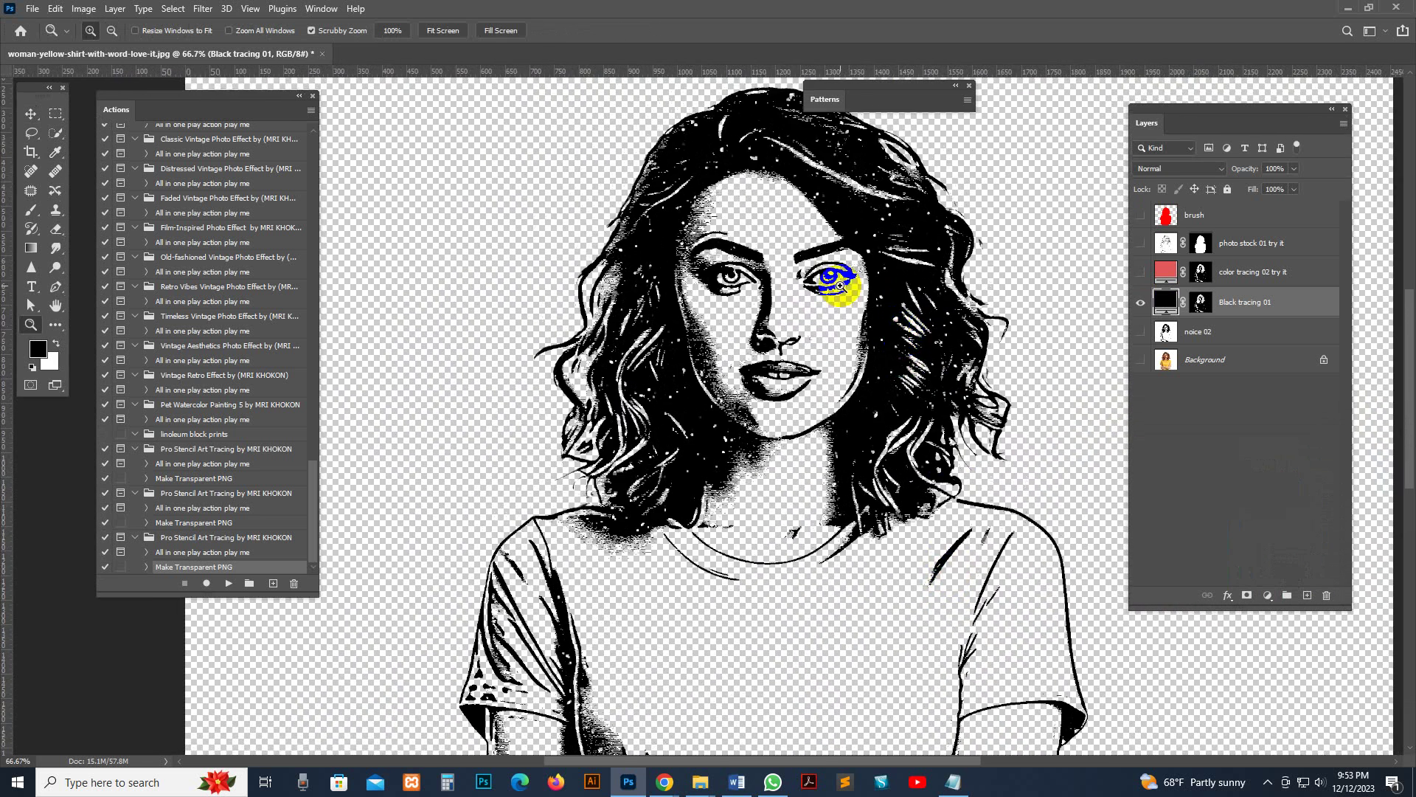
Step: Close the stencil document without saving and open the lion-with-big-mane photo
click(322, 54)
click(719, 287)
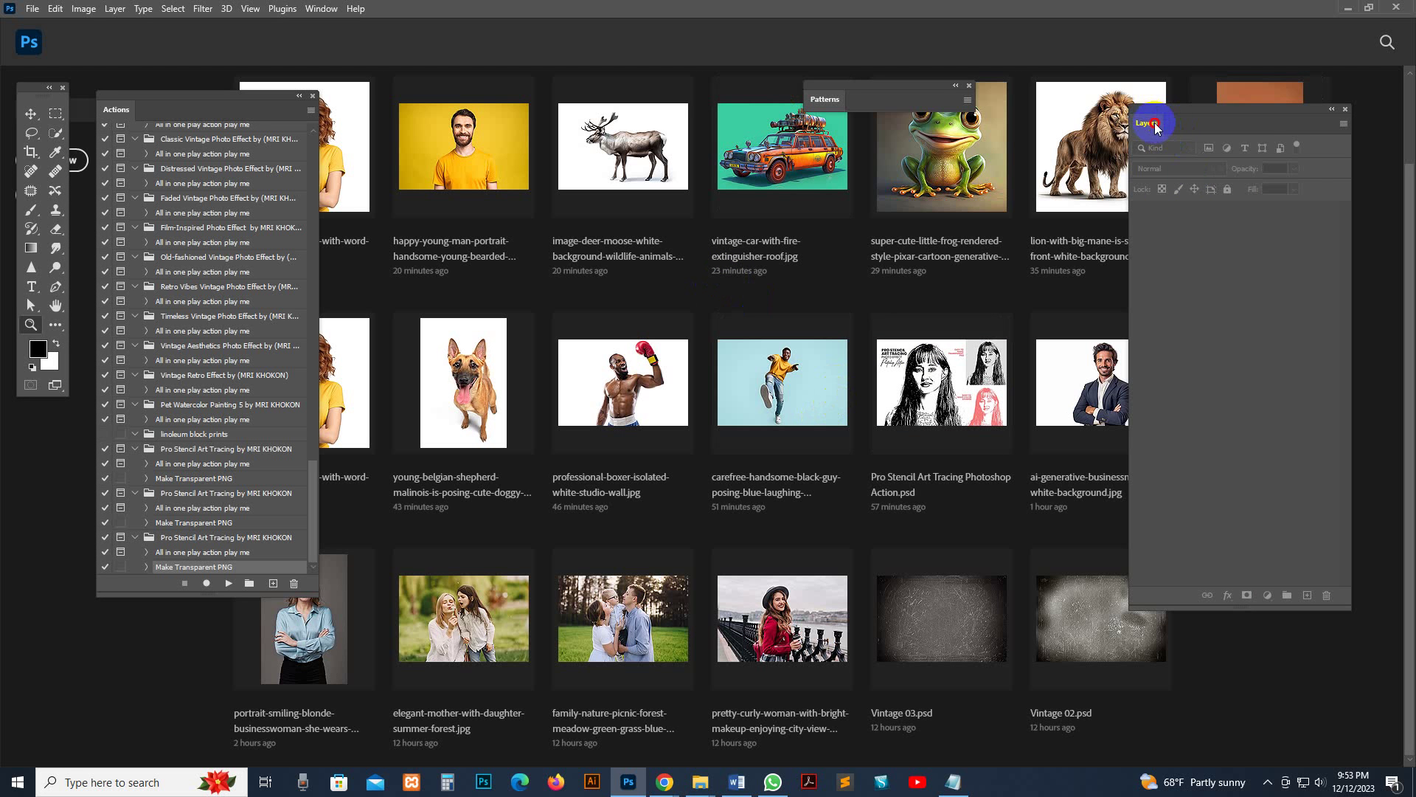
drag(1147, 133, 1167, 146)
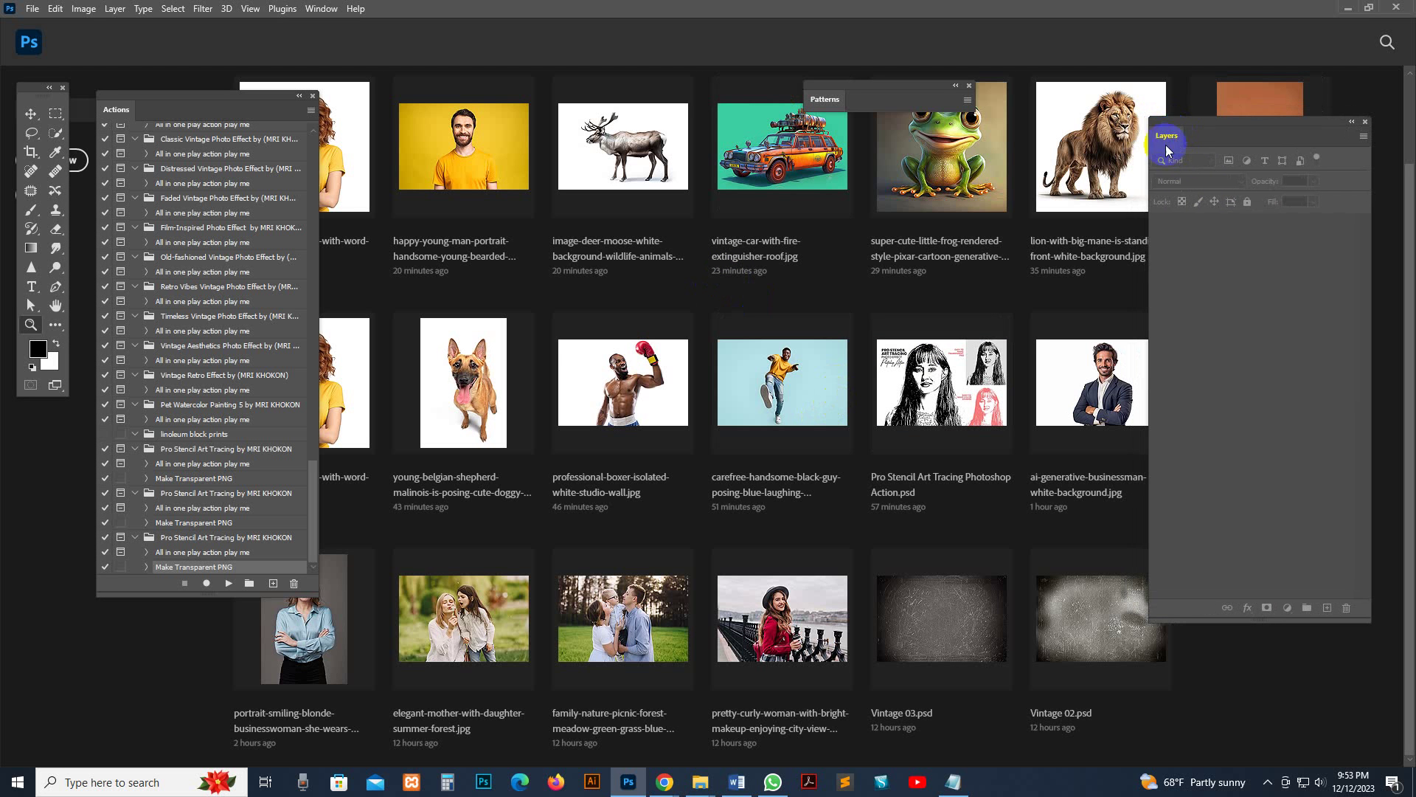
click(1109, 126)
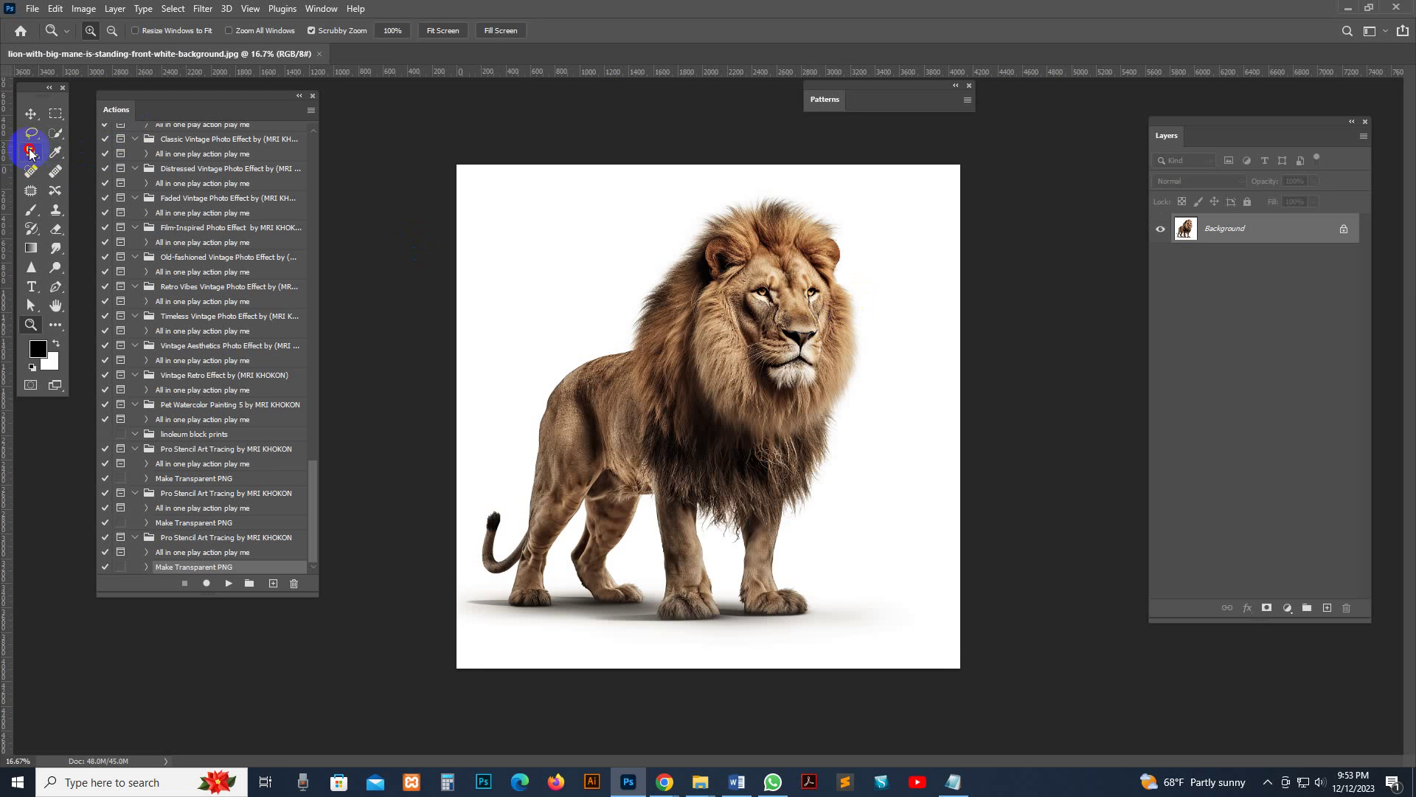
Step: Crop outward to widen the lion canvas on the left, right and top
click(30, 152)
drag(453, 411, 404, 411)
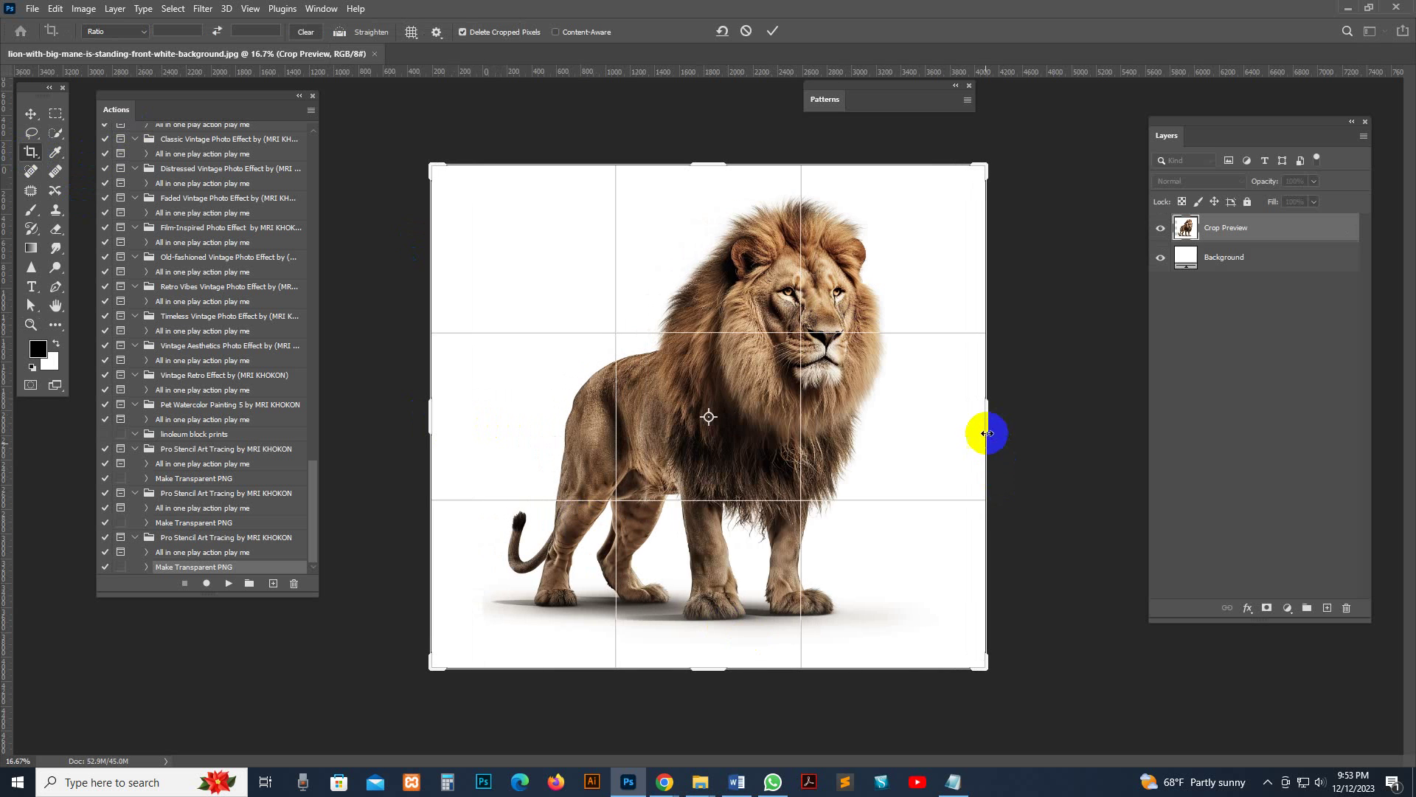
drag(987, 433, 1031, 421)
drag(702, 164, 705, 143)
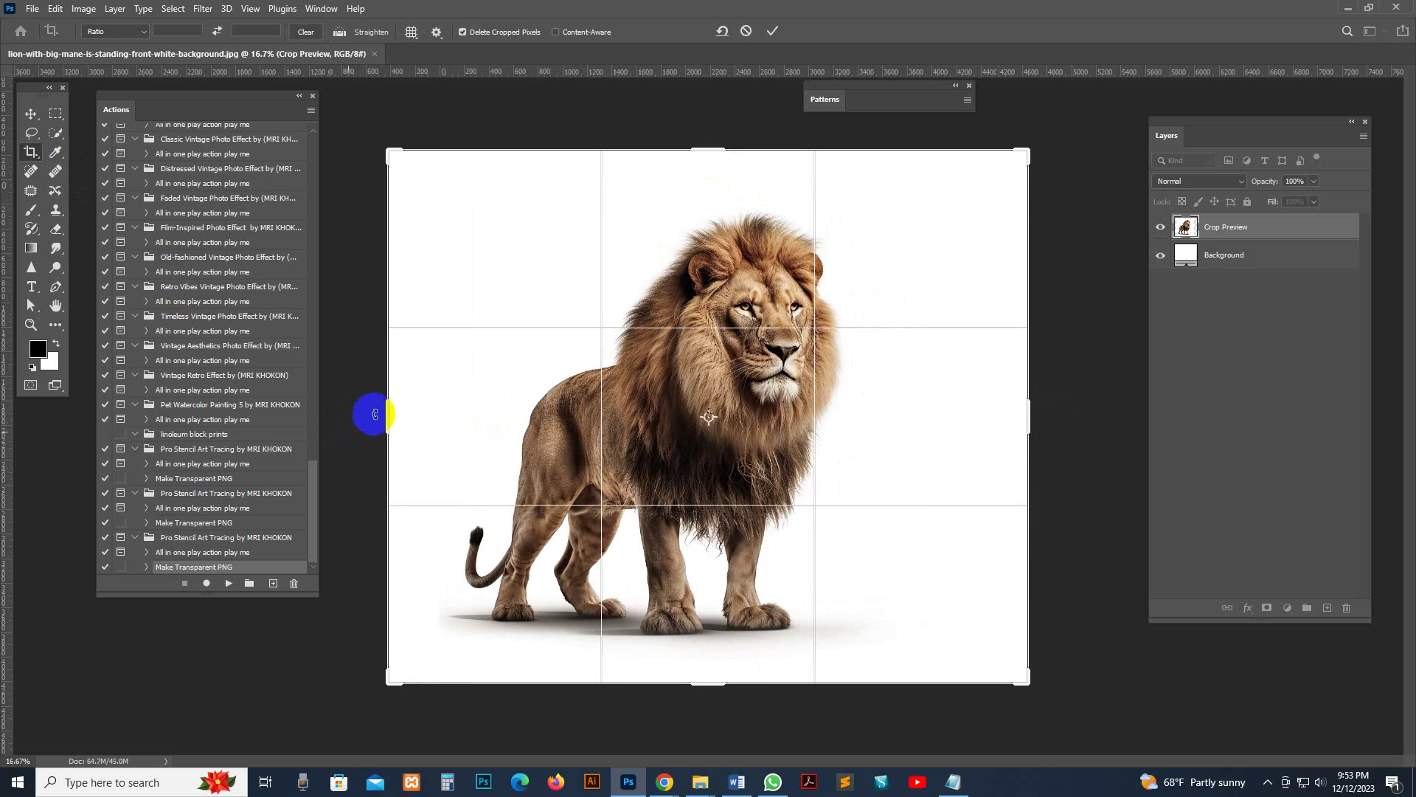
drag(375, 415, 374, 413)
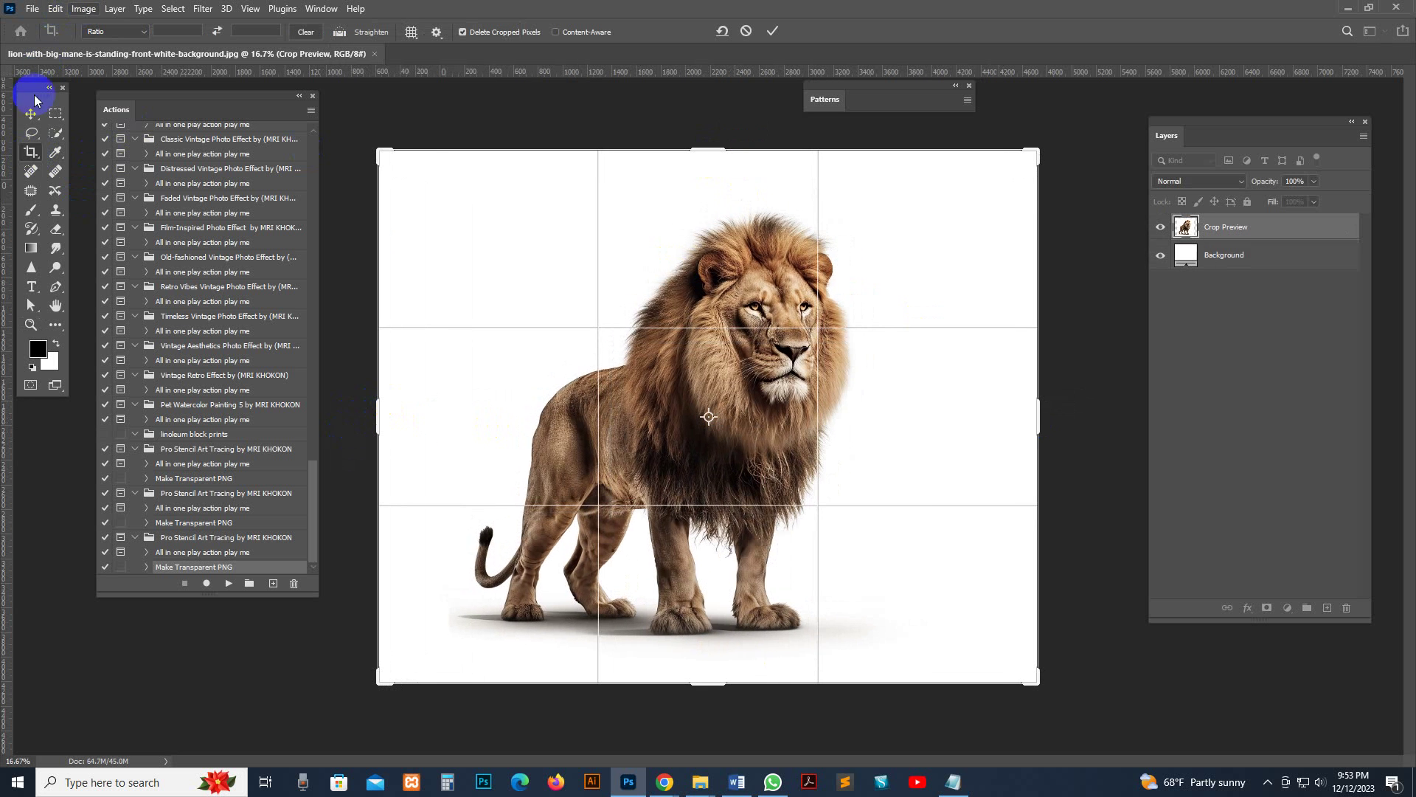
click(30, 113)
Step: Resize the image to 3000 px wide and zoom the view to 33.3%
click(83, 8)
click(105, 118)
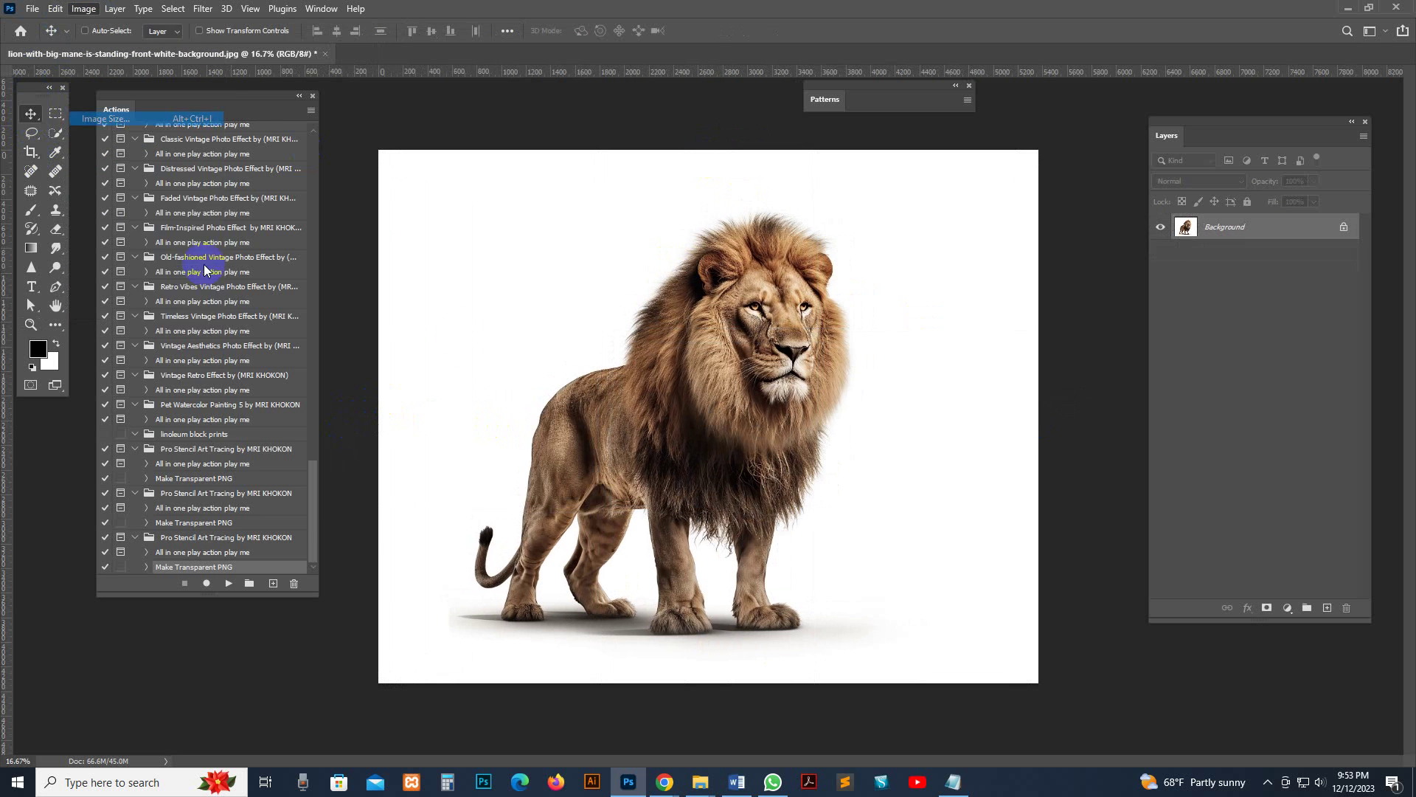
text(3000)
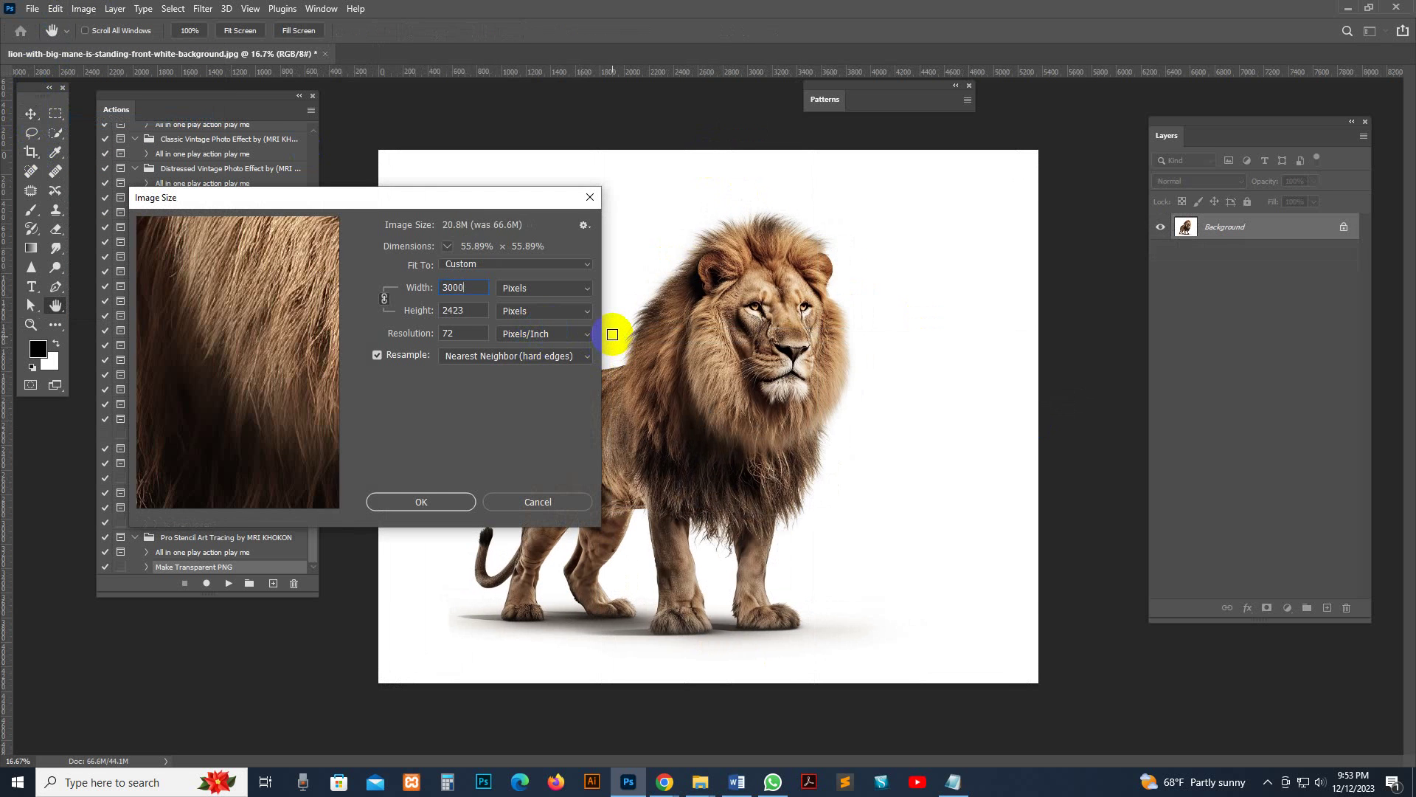
key(Return)
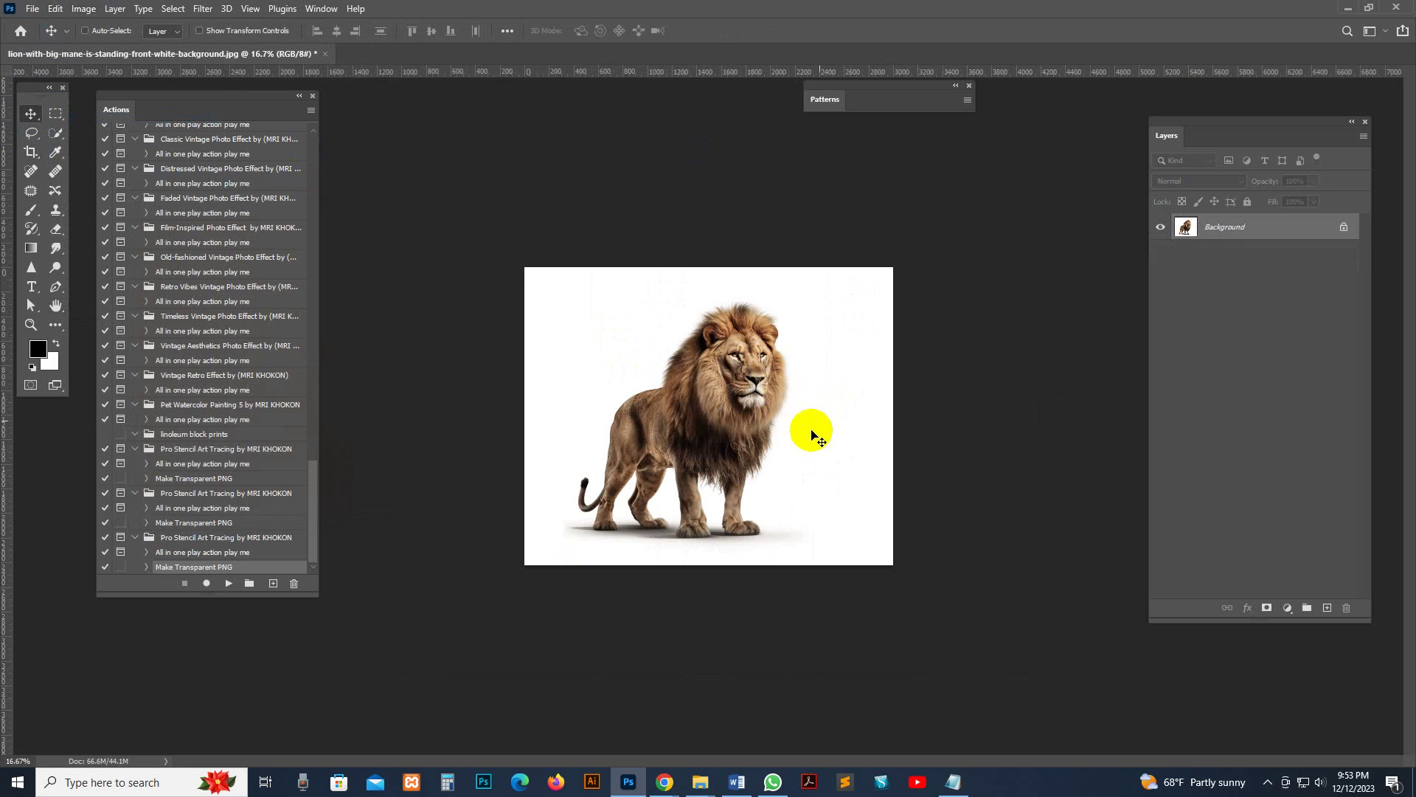
key(z)
click(759, 488)
click(57, 116)
click(55, 131)
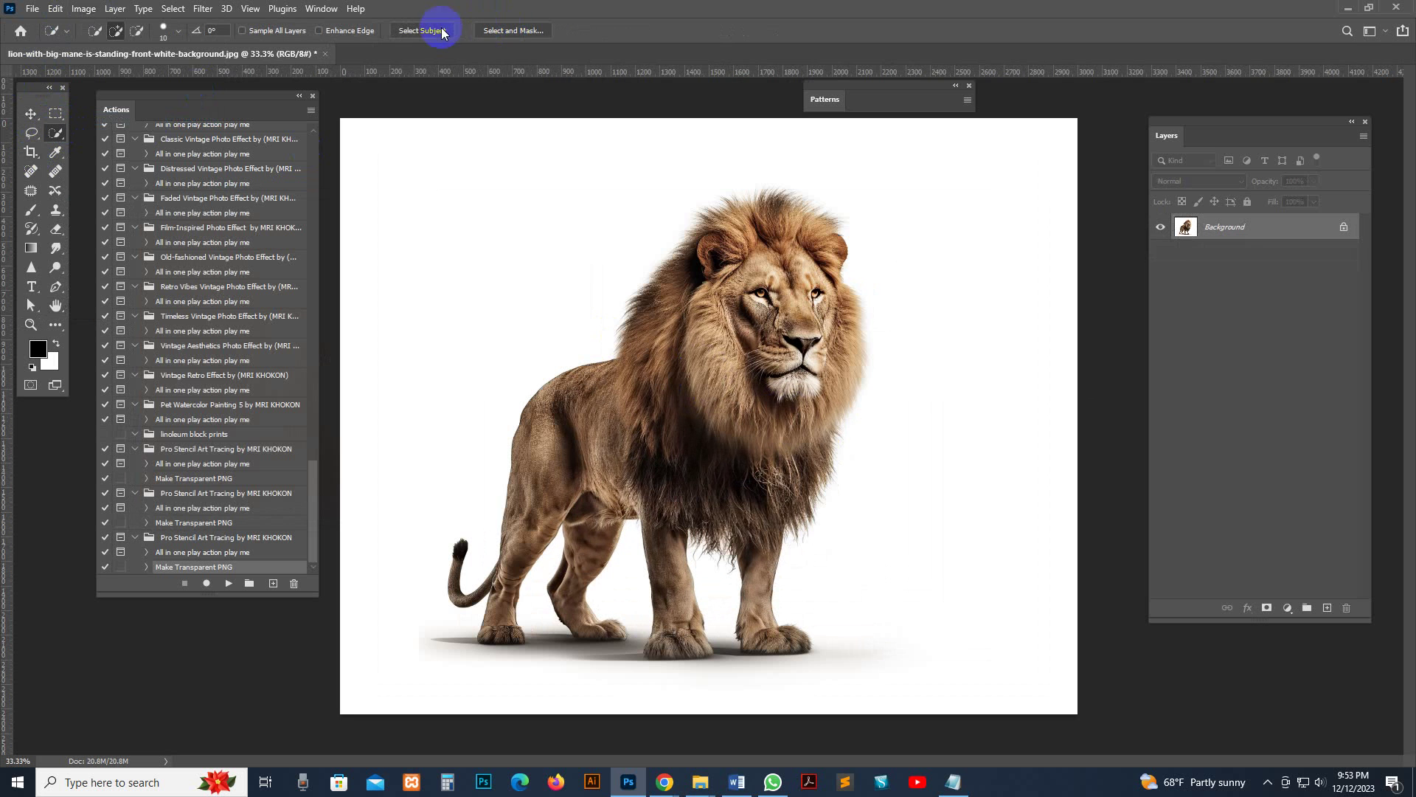
Step: Select the lion as subject and add a new layer named brush
click(422, 29)
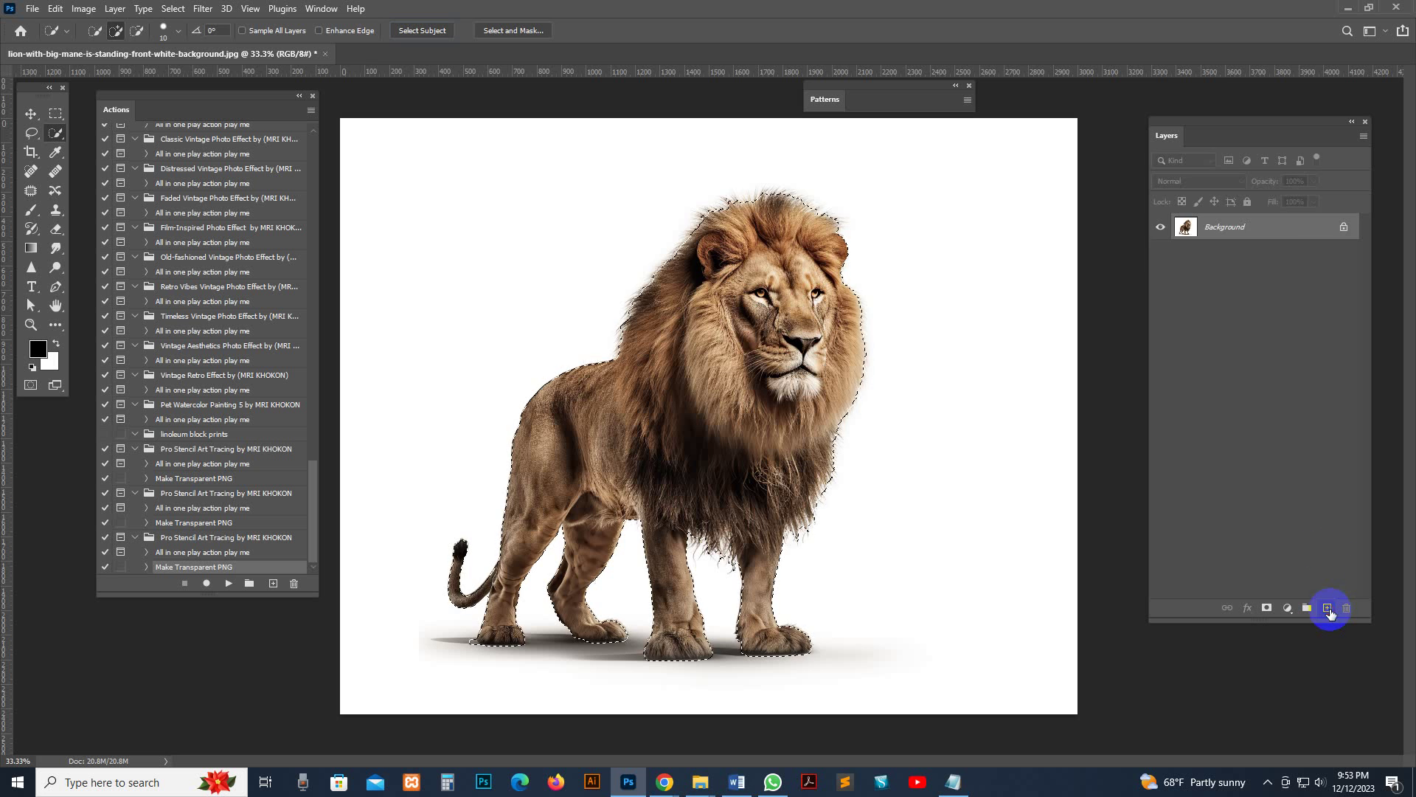
click(1328, 608)
double_click(1220, 227)
text(brush)
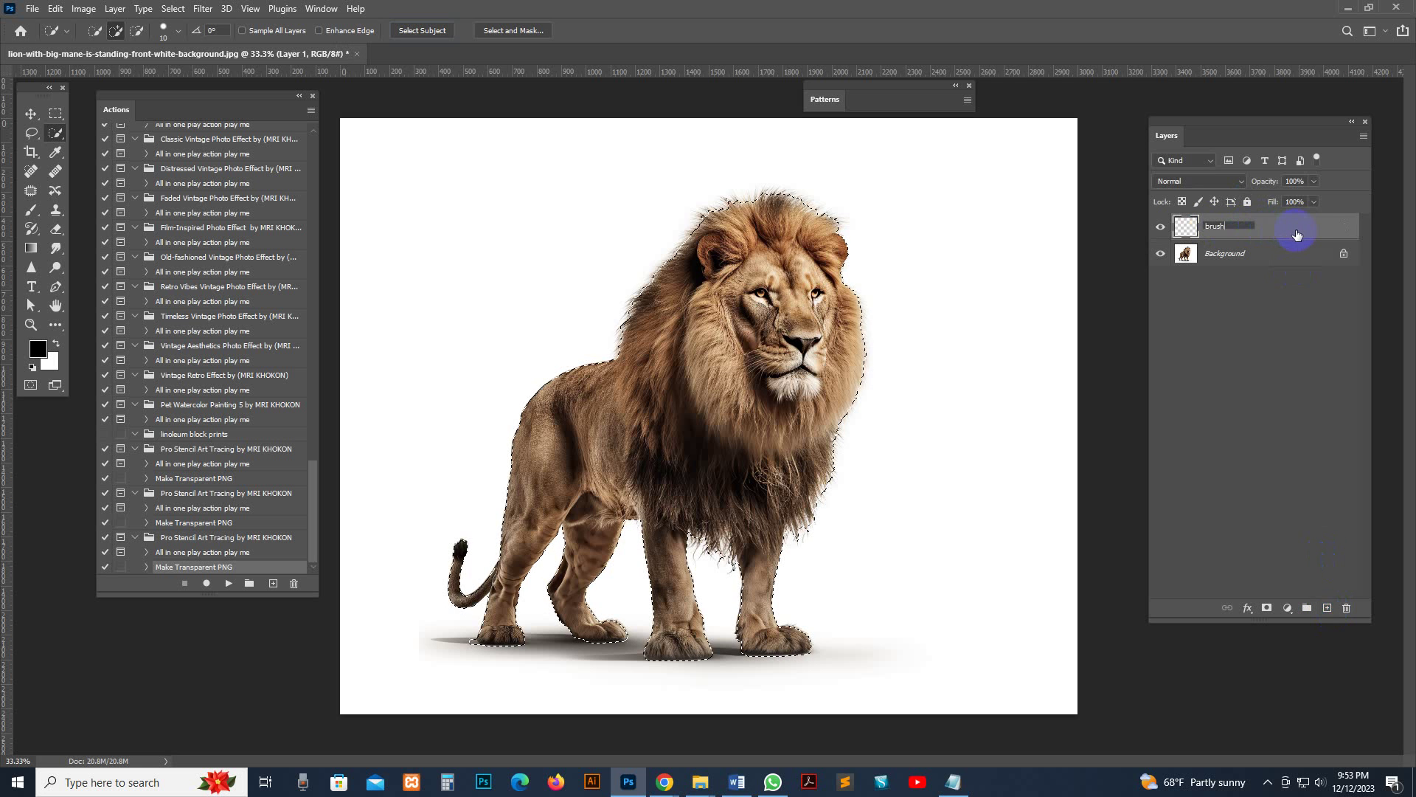
key(Return)
Step: Fill the lion selection with red on the brush layer, then deselect
key(g)
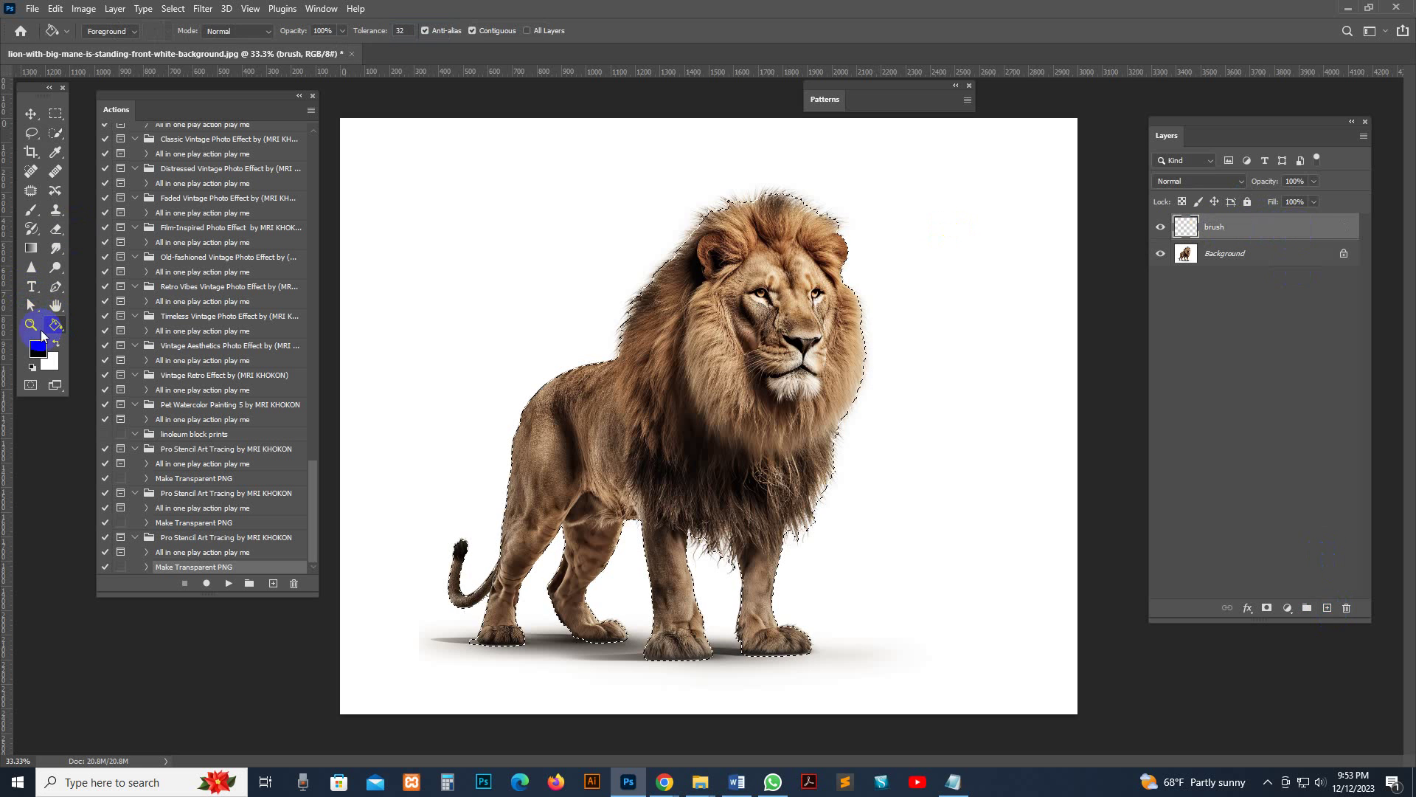
click(39, 349)
click(1176, 490)
click(1359, 443)
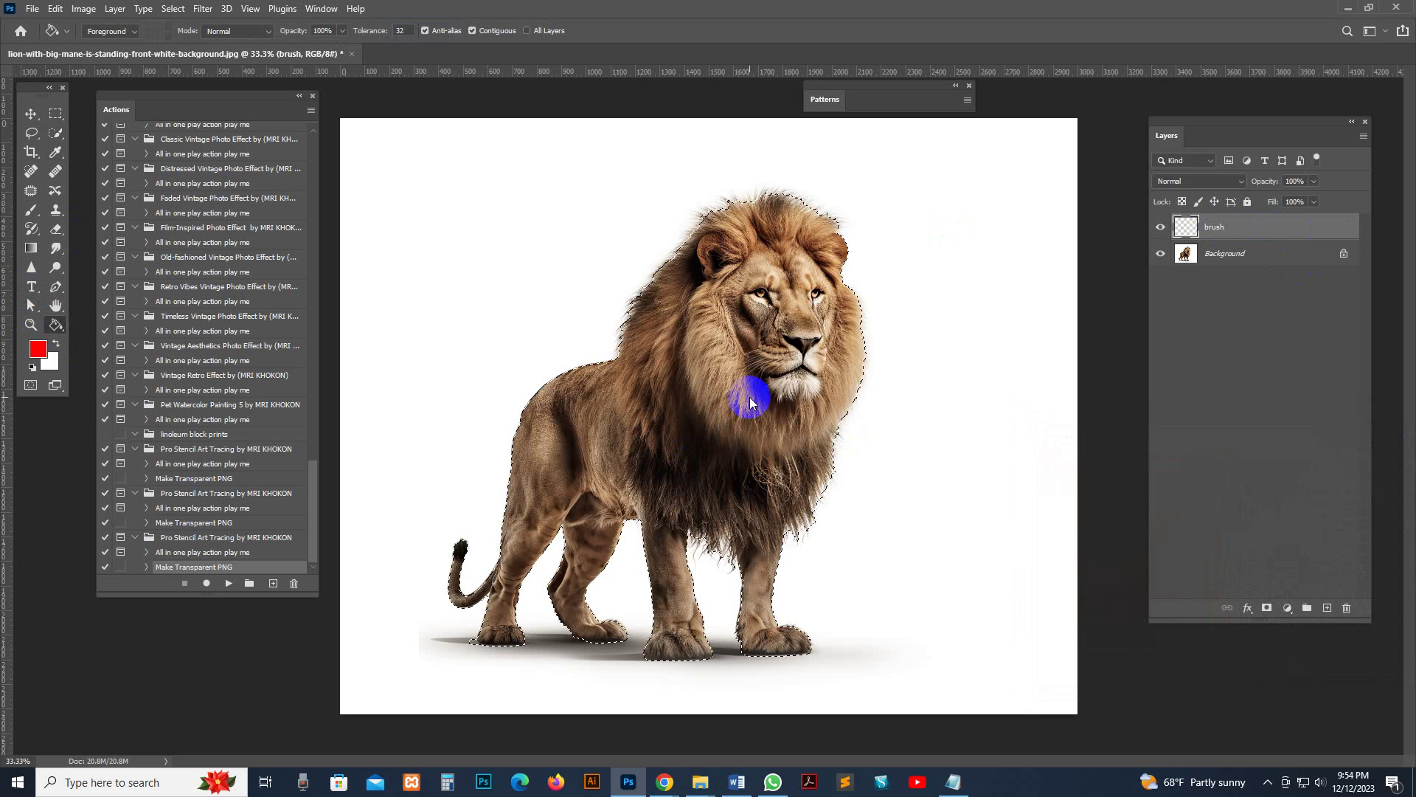
click(738, 366)
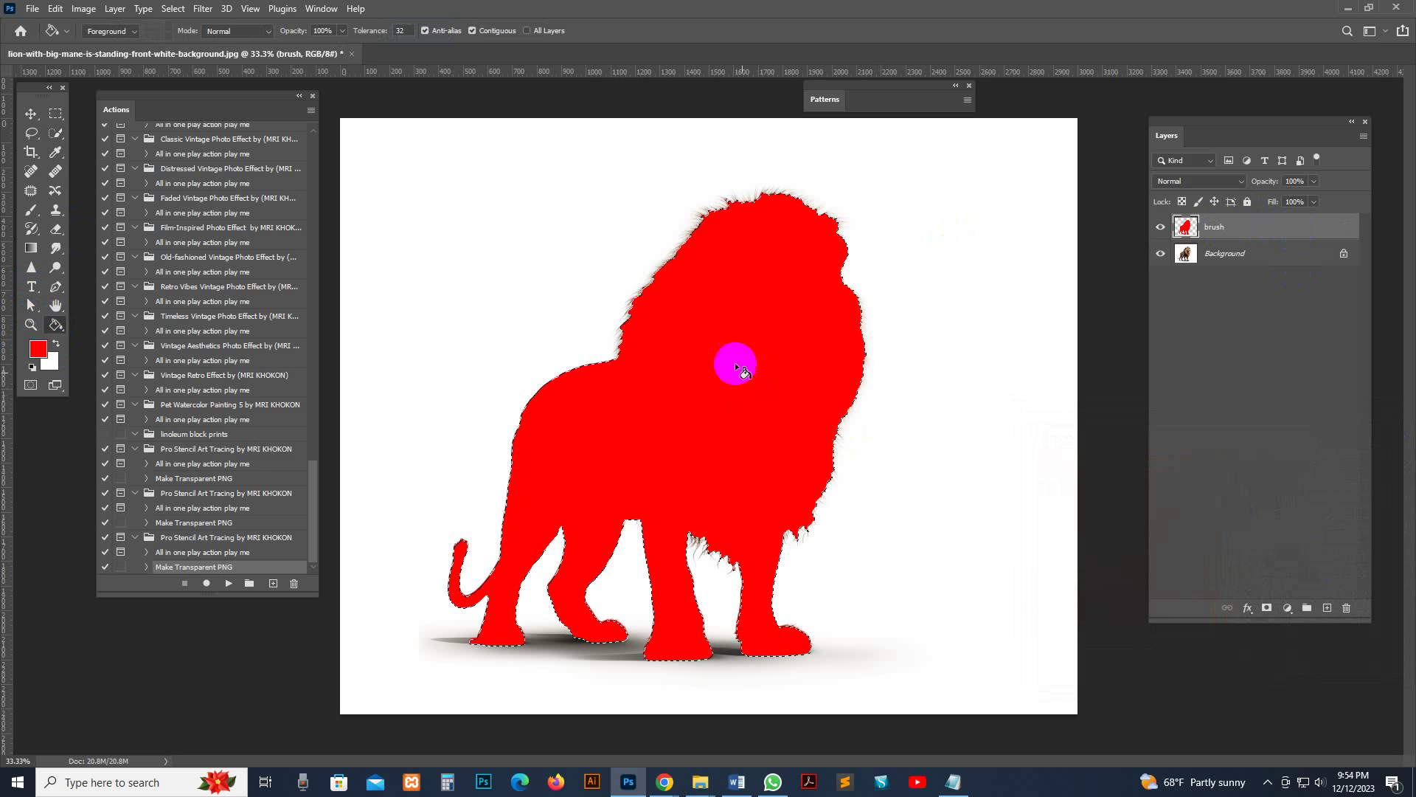
click(174, 9)
click(188, 39)
Step: Select the 'All in one play action play me' action in the Actions panel
click(30, 114)
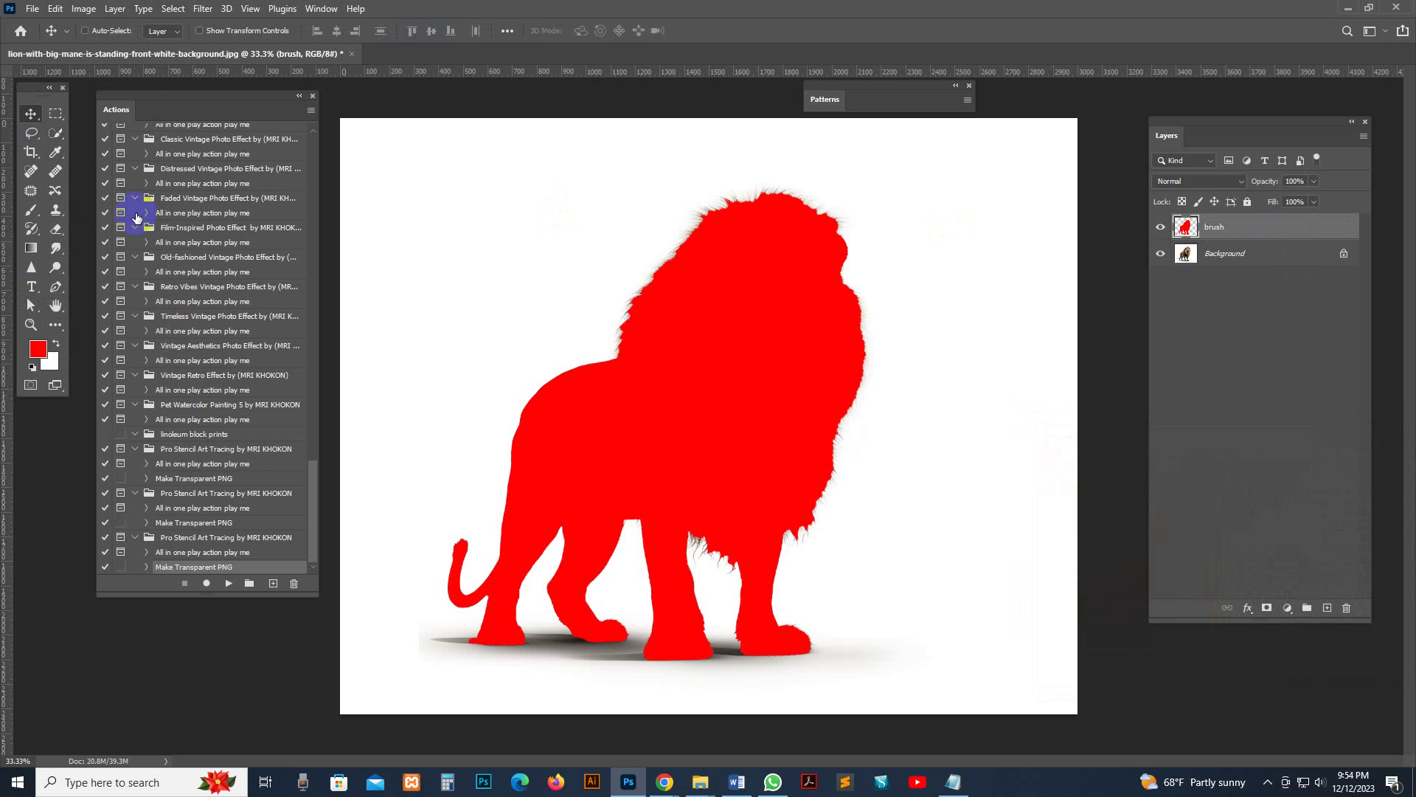
click(225, 566)
click(176, 555)
click(163, 558)
Step: Play the 'All in one play action play me' action on the lion photo
click(229, 583)
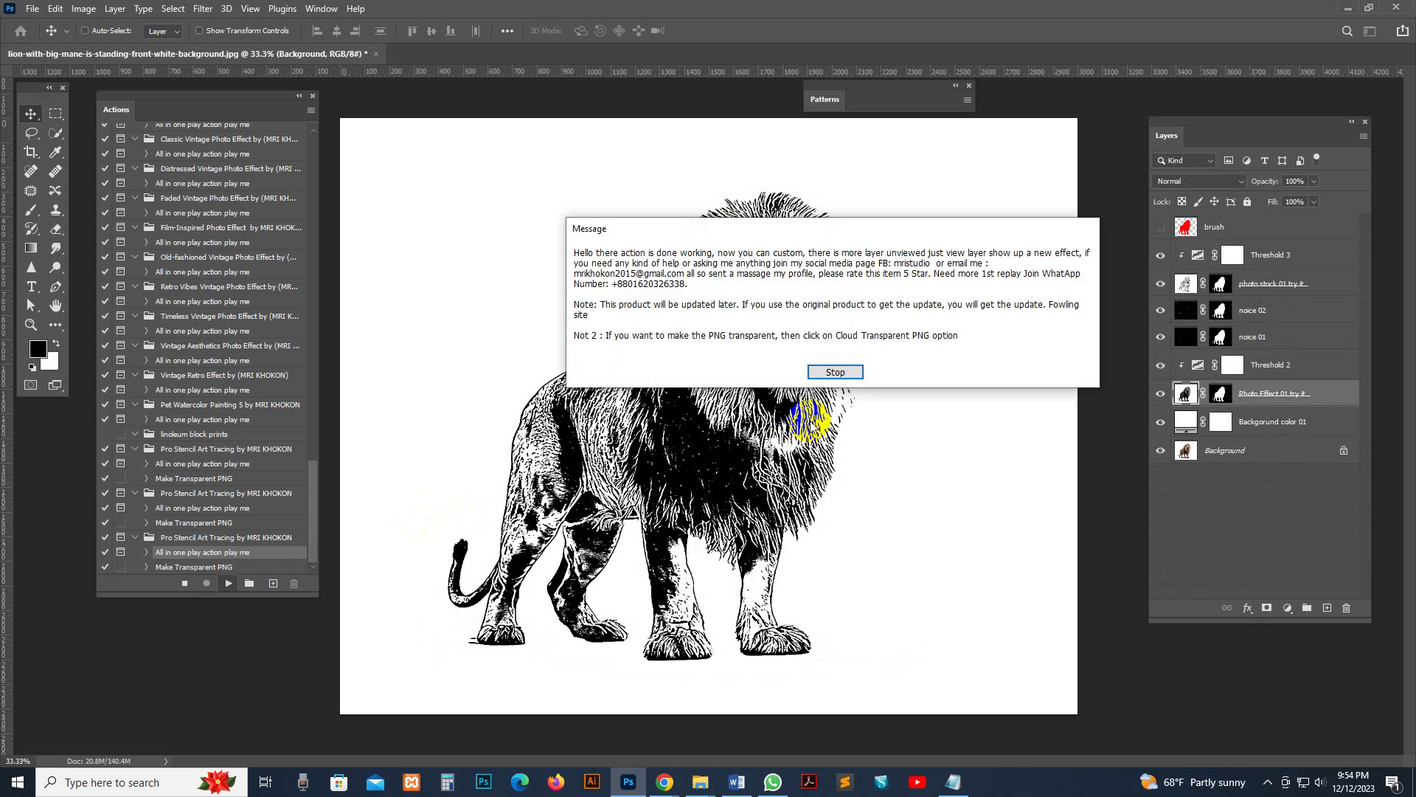
Step: Dismiss the completion message and zoom to 66.7% on the lion's head
click(836, 372)
key(z)
click(782, 335)
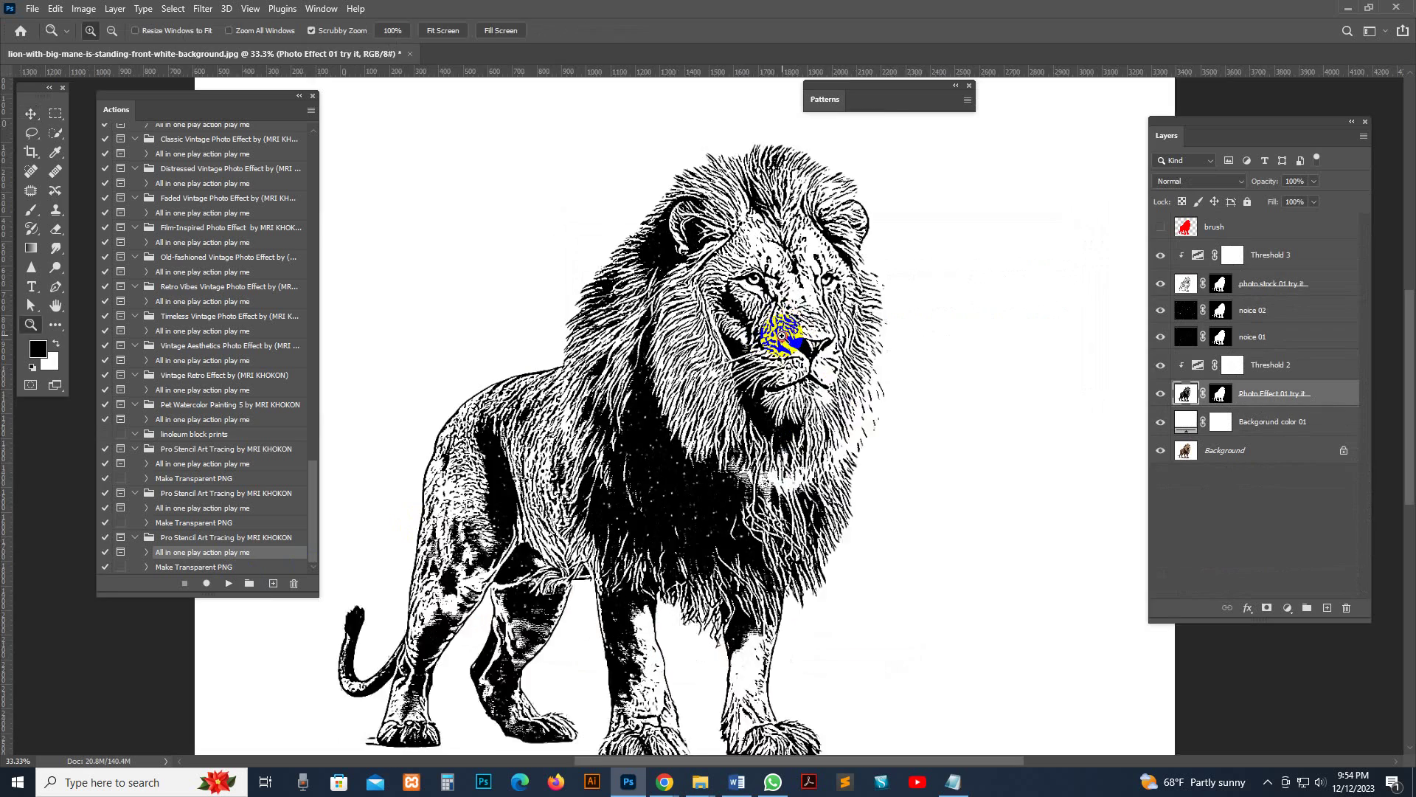
click(723, 272)
click(838, 429)
Step: Set the Threshold 2 level to about 36 and close its properties
click(1195, 397)
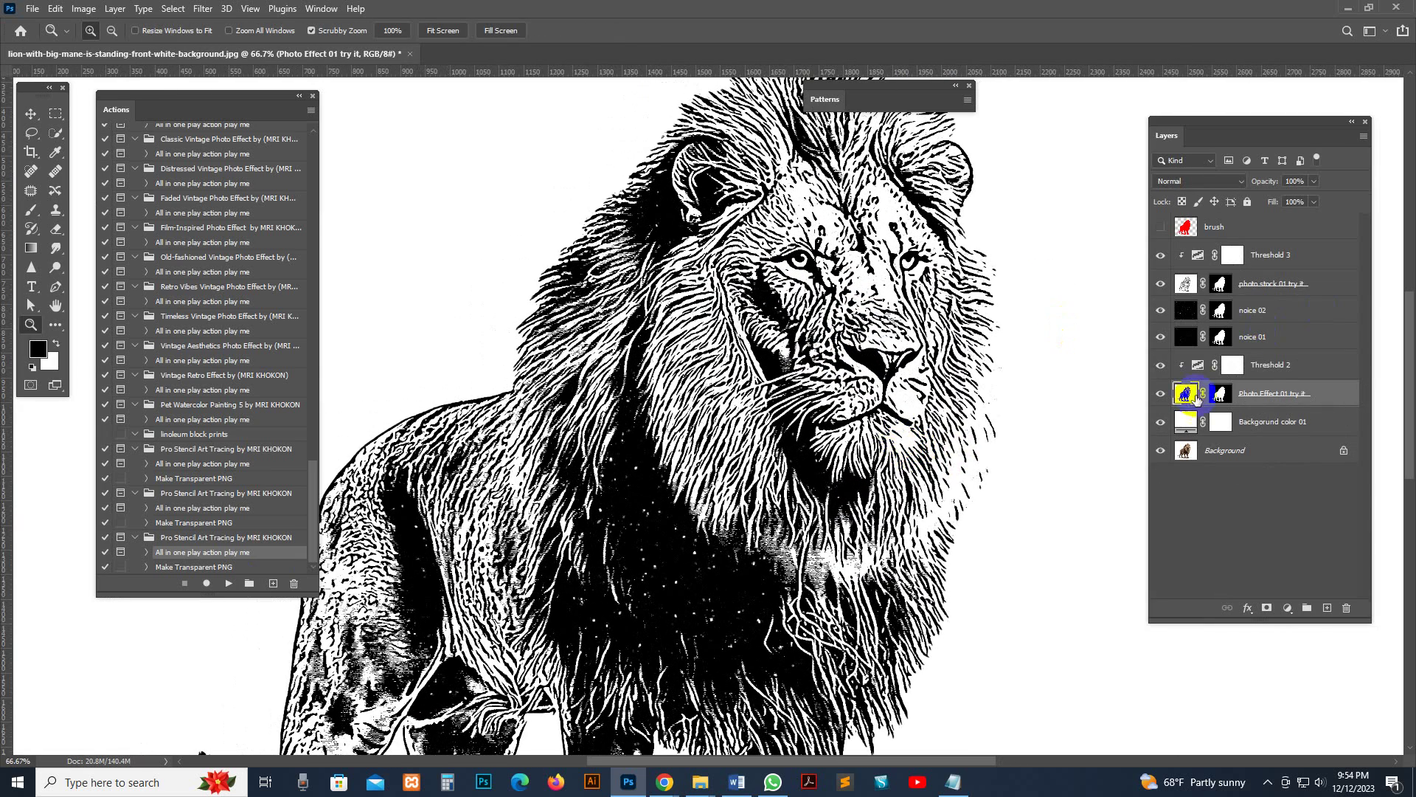
double_click(1198, 364)
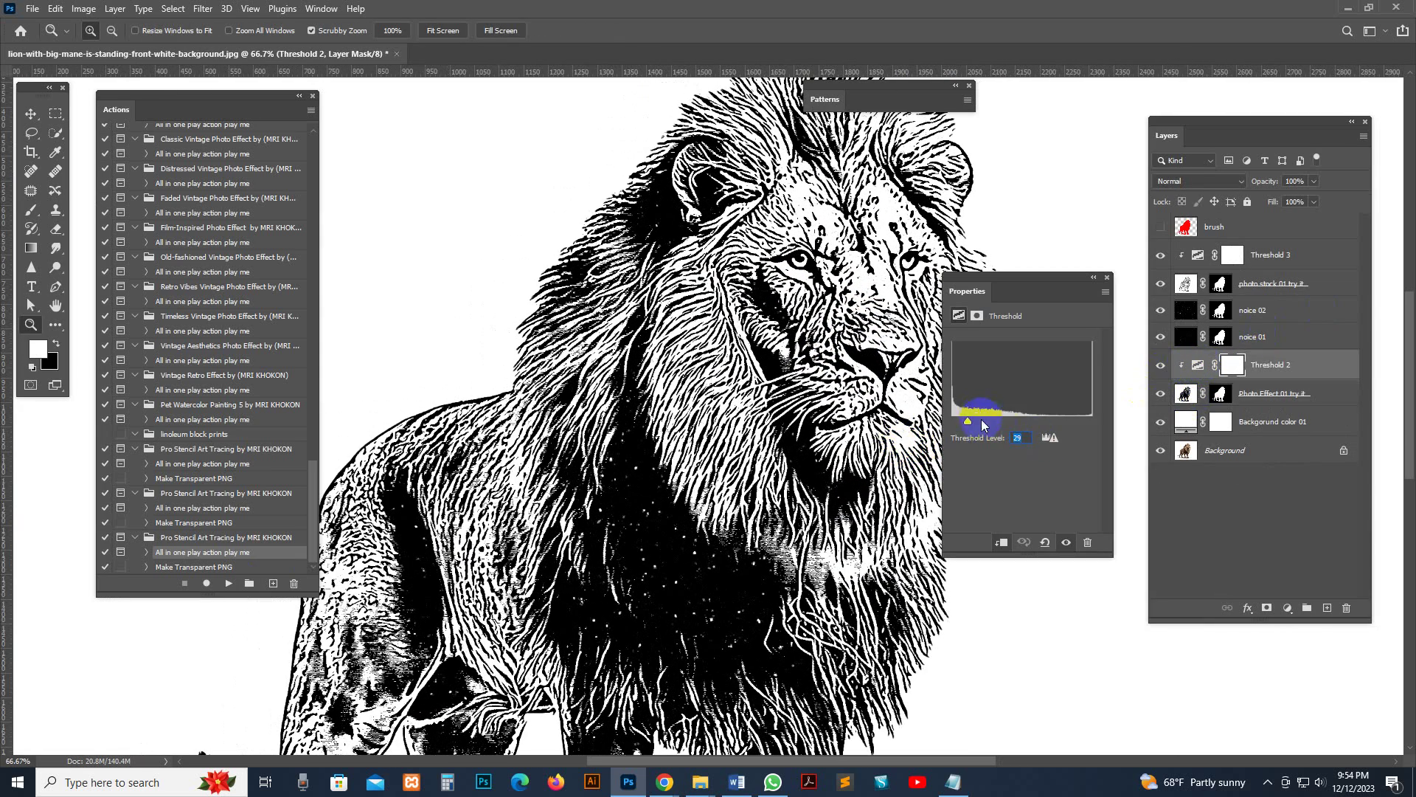
mouse_move(982, 426)
mouse_down()
mouse_move(1021, 416)
mouse_move(967, 417)
mouse_move(1022, 419)
mouse_move(995, 420)
mouse_up()
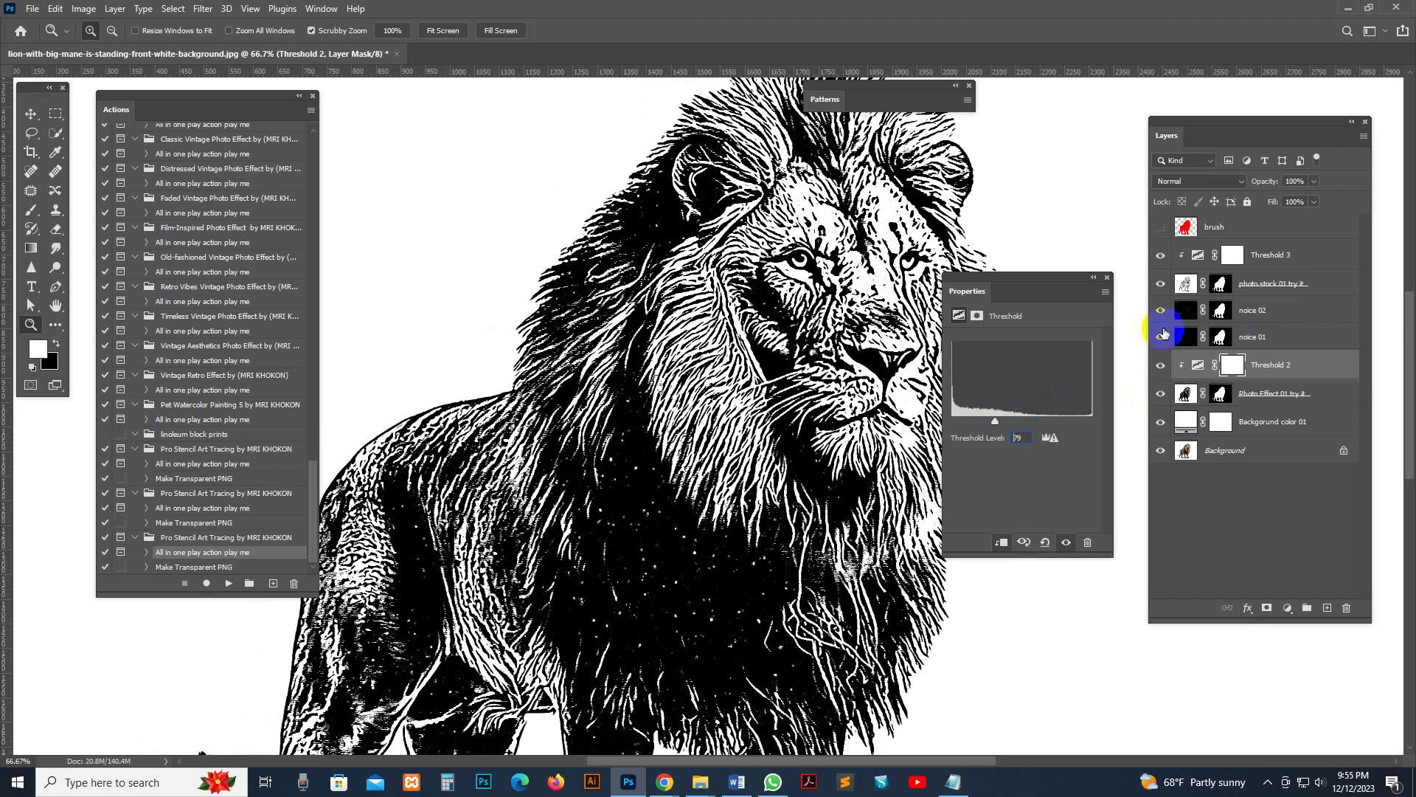
click(1182, 339)
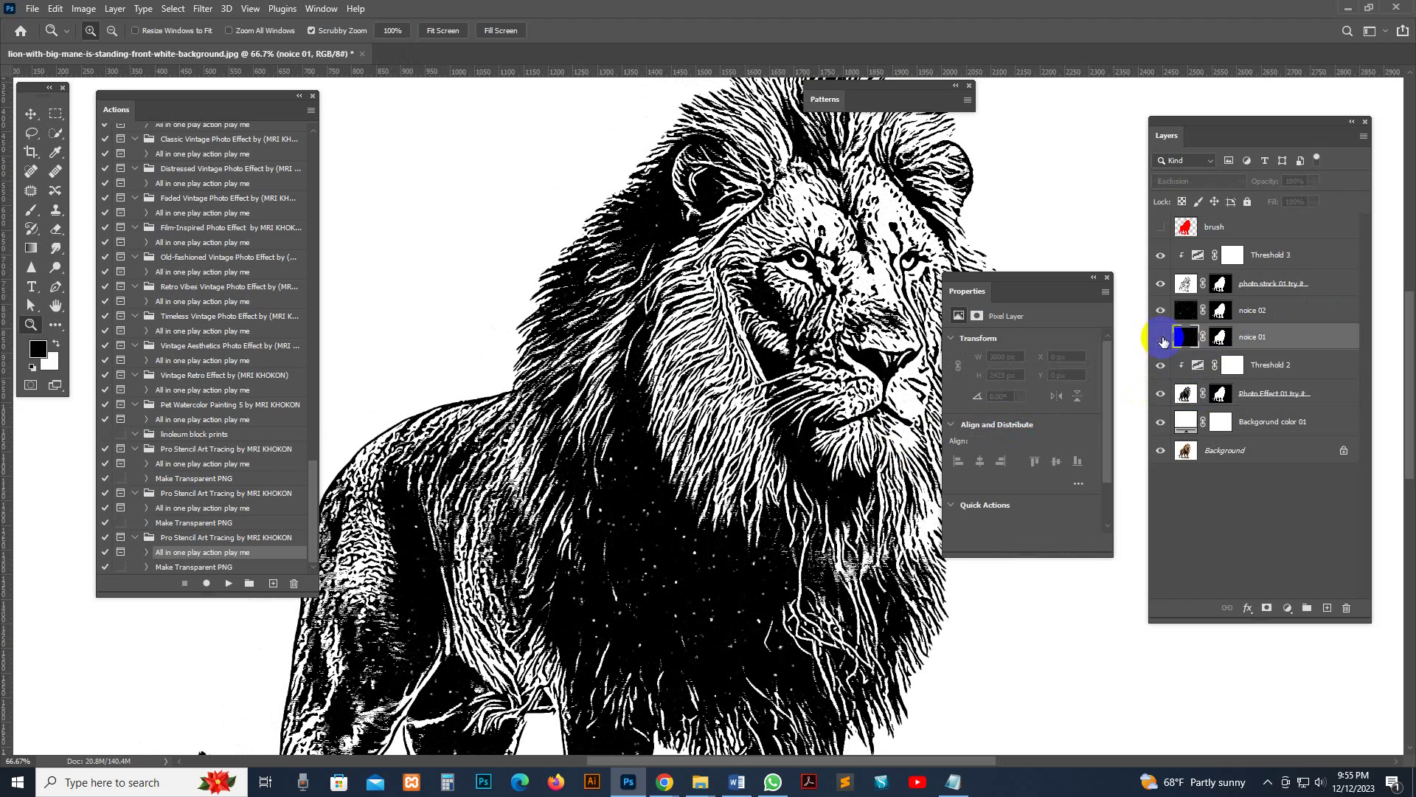
click(1104, 276)
Step: Open Threshold 3's properties, targeting its adjustment rather than its mask
click(1196, 257)
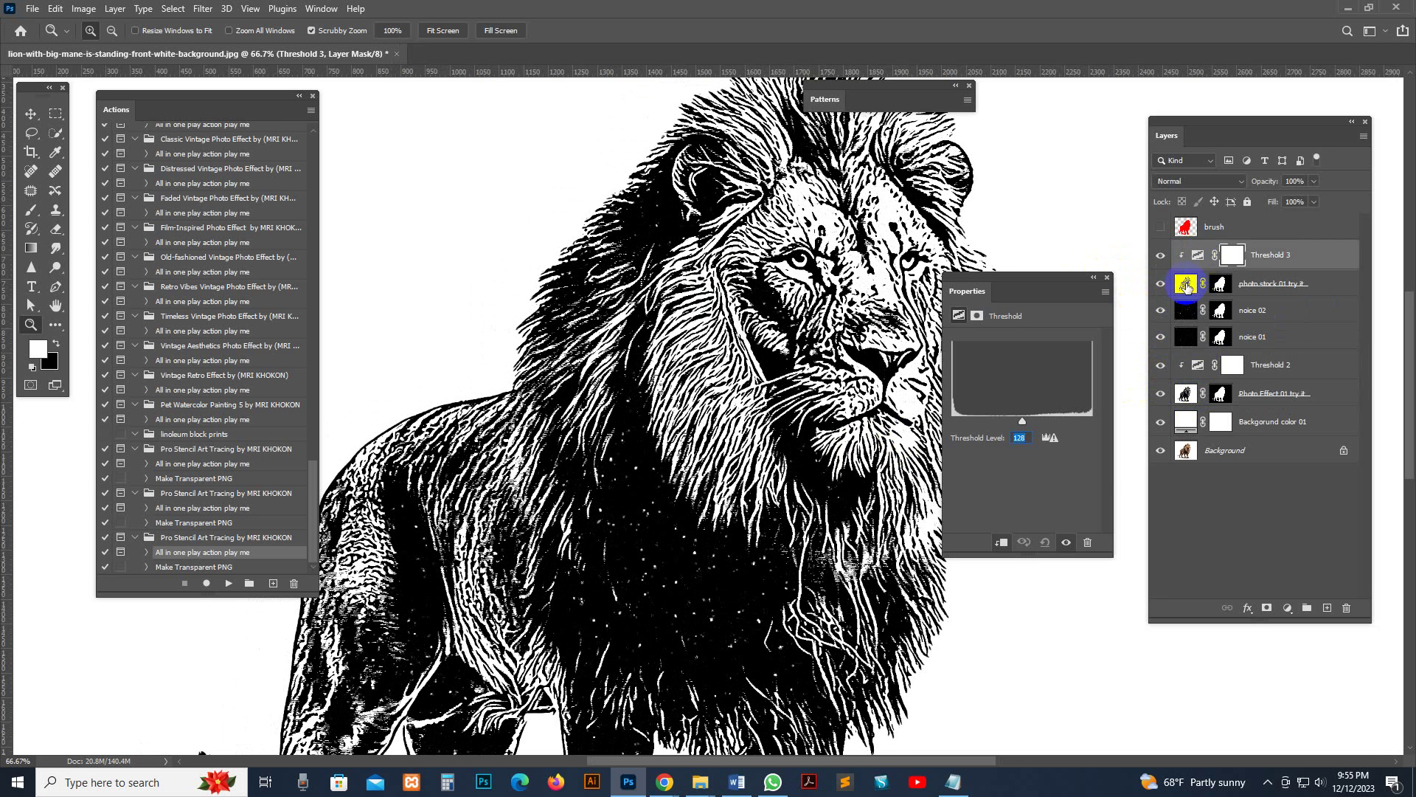
click(1185, 285)
click(1197, 256)
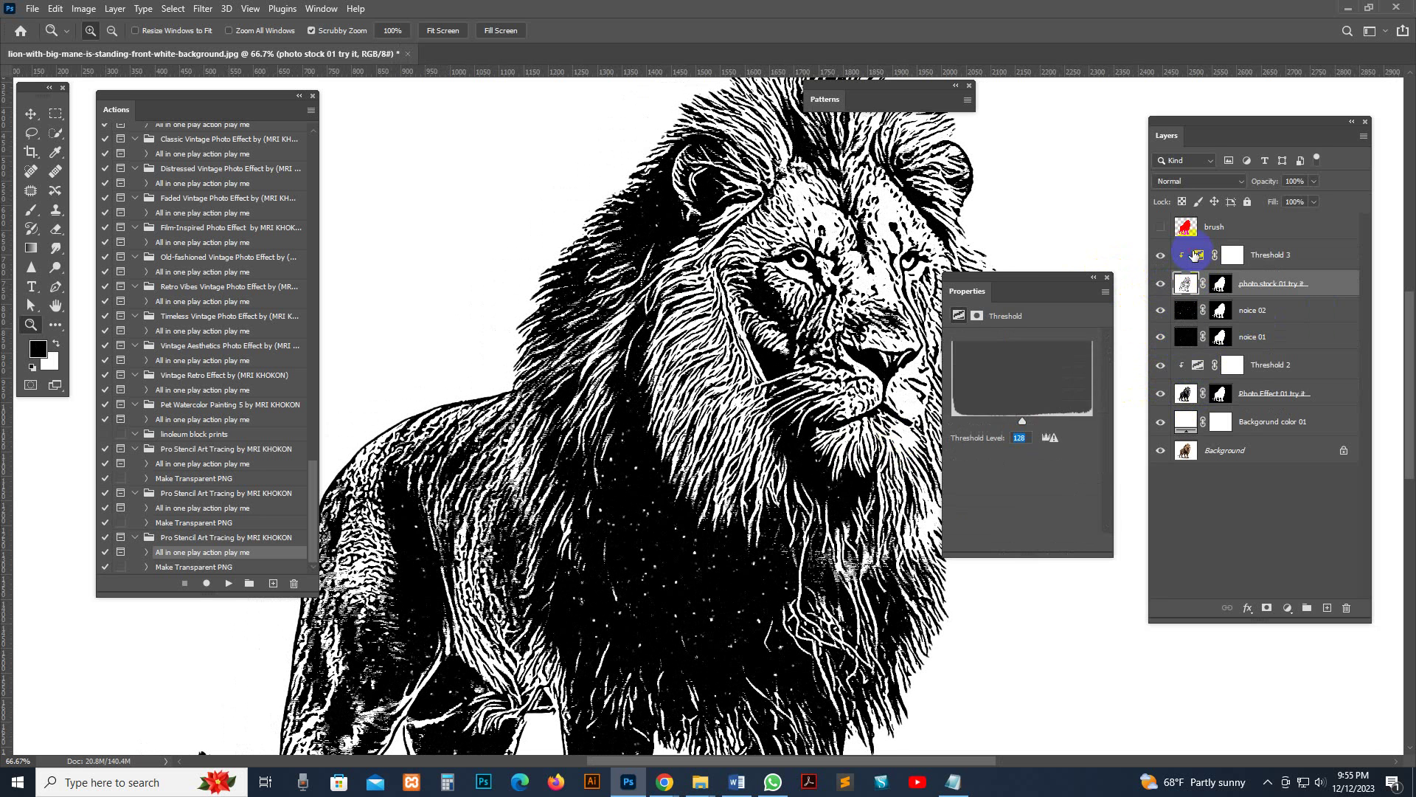
drag(1042, 279, 1041, 418)
click(1075, 489)
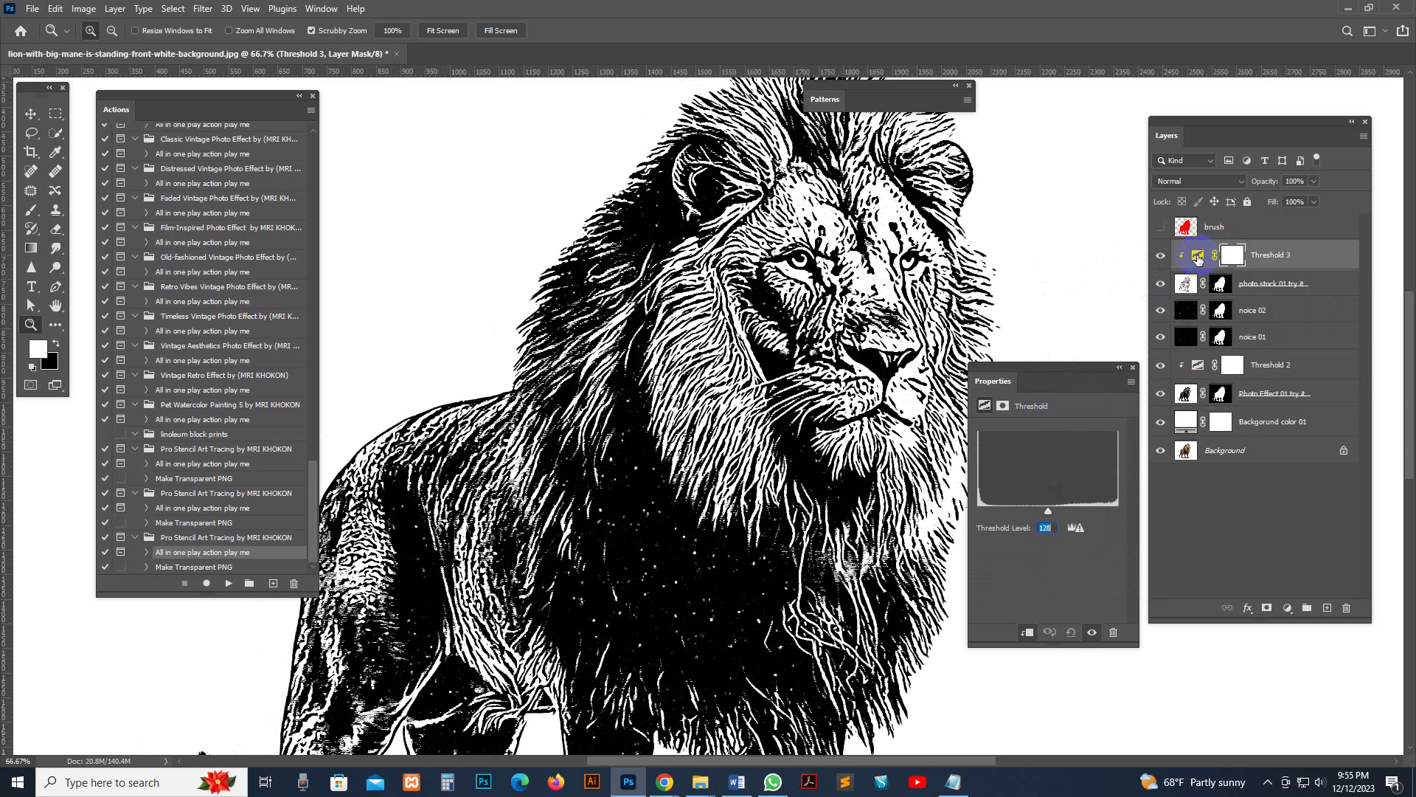